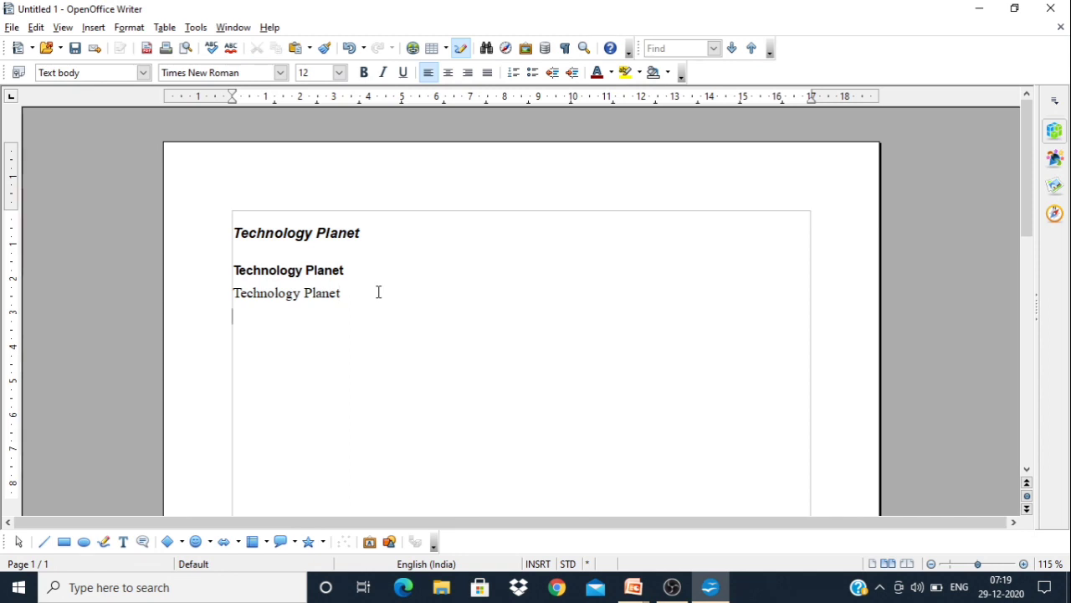
# Paste three more copies of "Technology Planet" as body text, each on its own line below the existing one
pyautogui.write('Technology Planet')
pyautogui.write('Technology Planet')
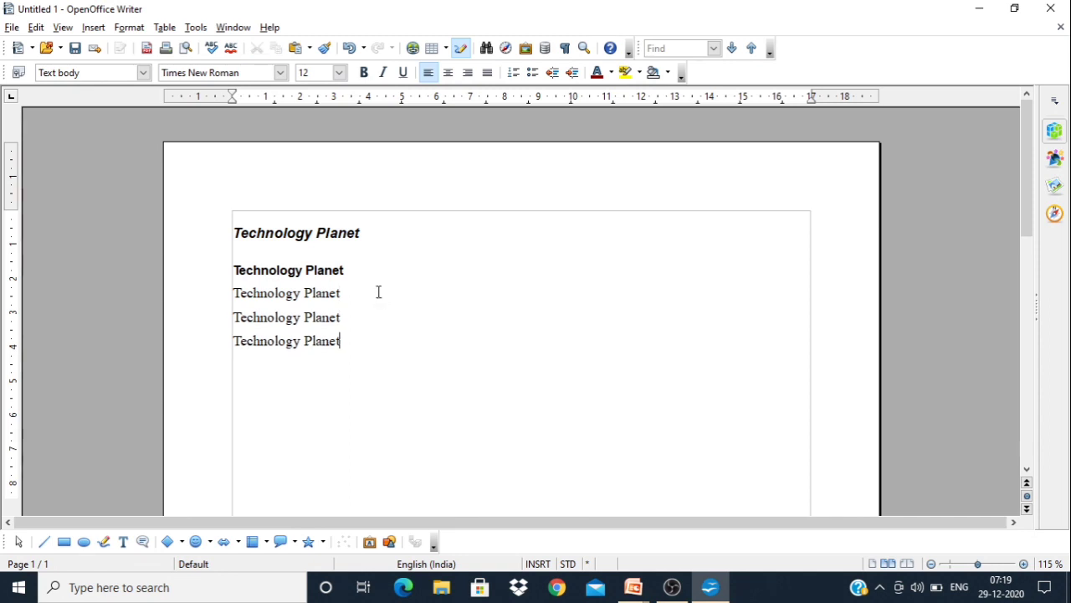
pyautogui.press('Return')
pyautogui.write('Technology Planet')
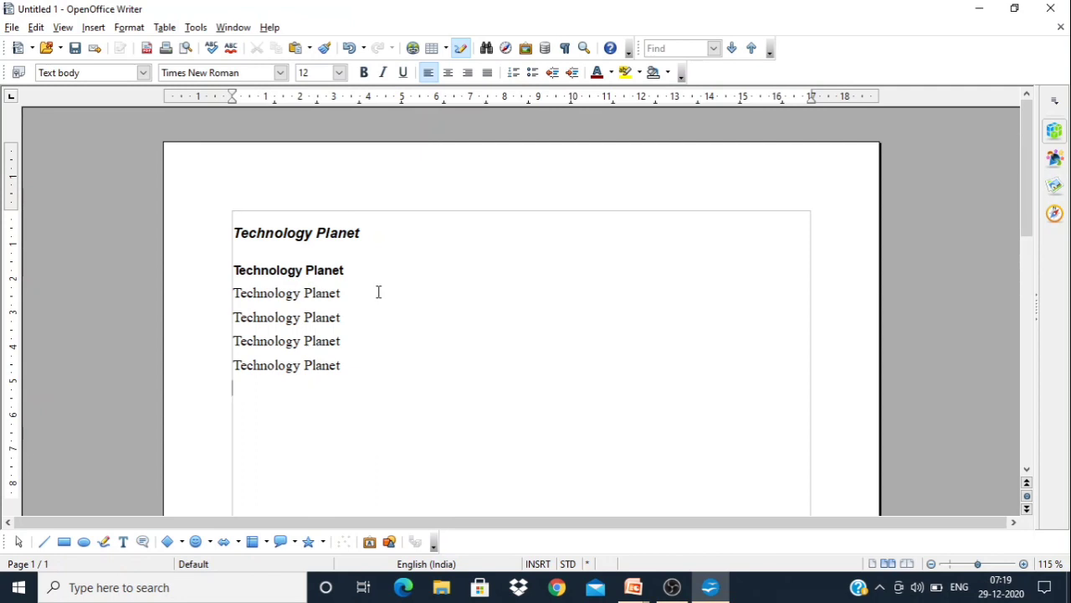
# Show the Styles and Formatting list, choose the Contents 4 paragraph style and activate Fill Format Mode
pyautogui.moveTo(343, 293); pyautogui.dragTo(231, 292)
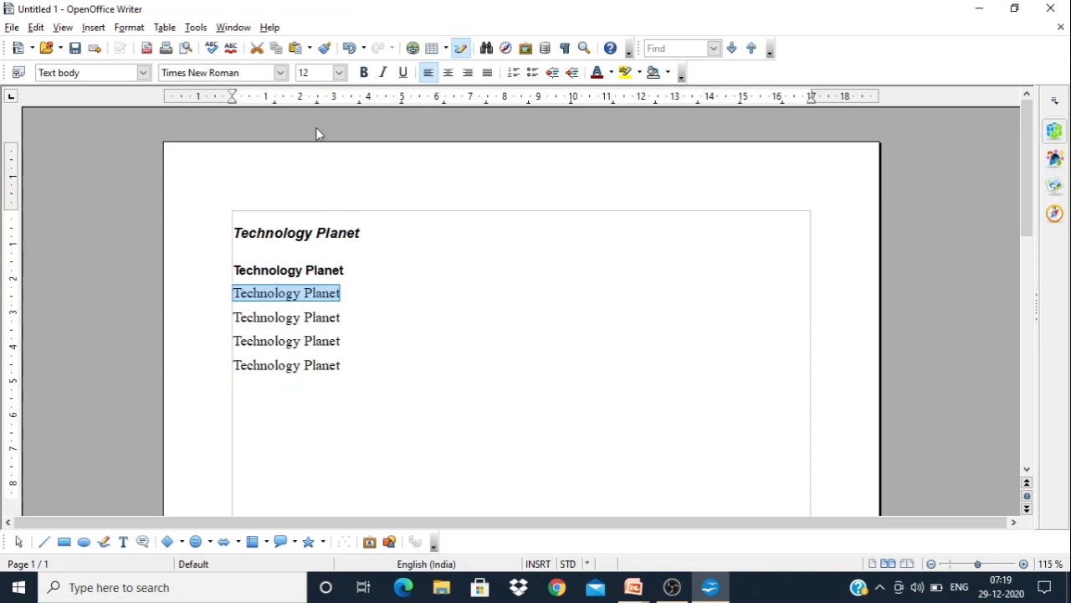
pyautogui.click(418, 290)
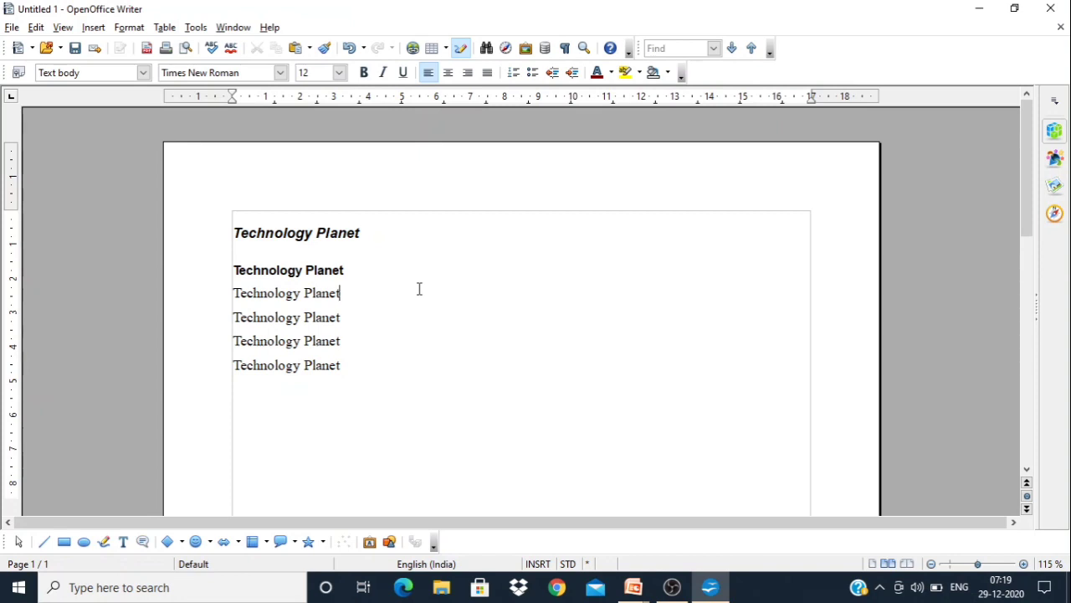
pyautogui.click(18, 72)
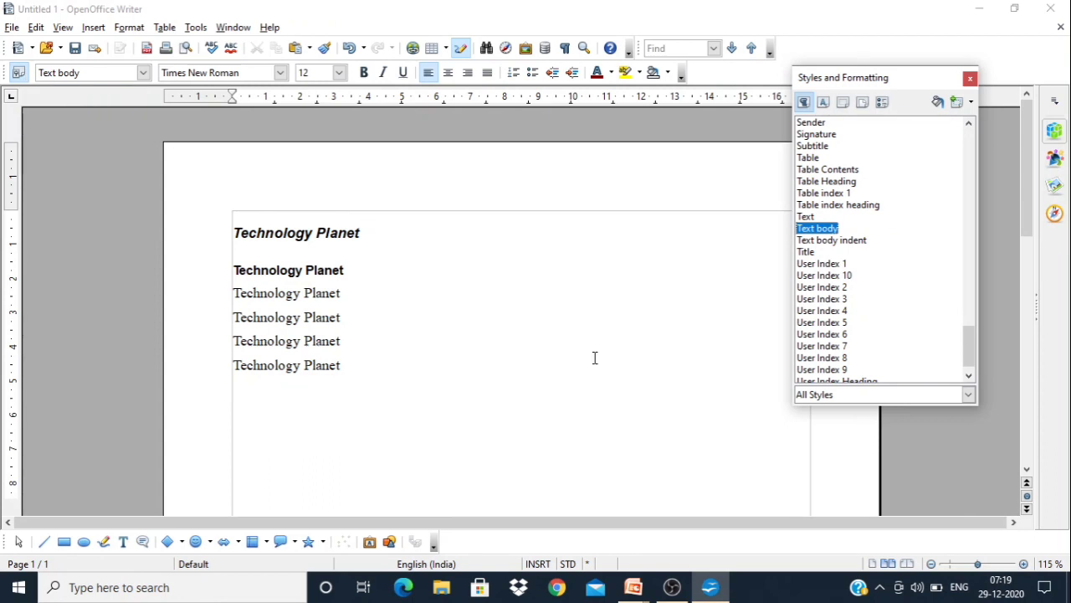
pyautogui.click(825, 102)
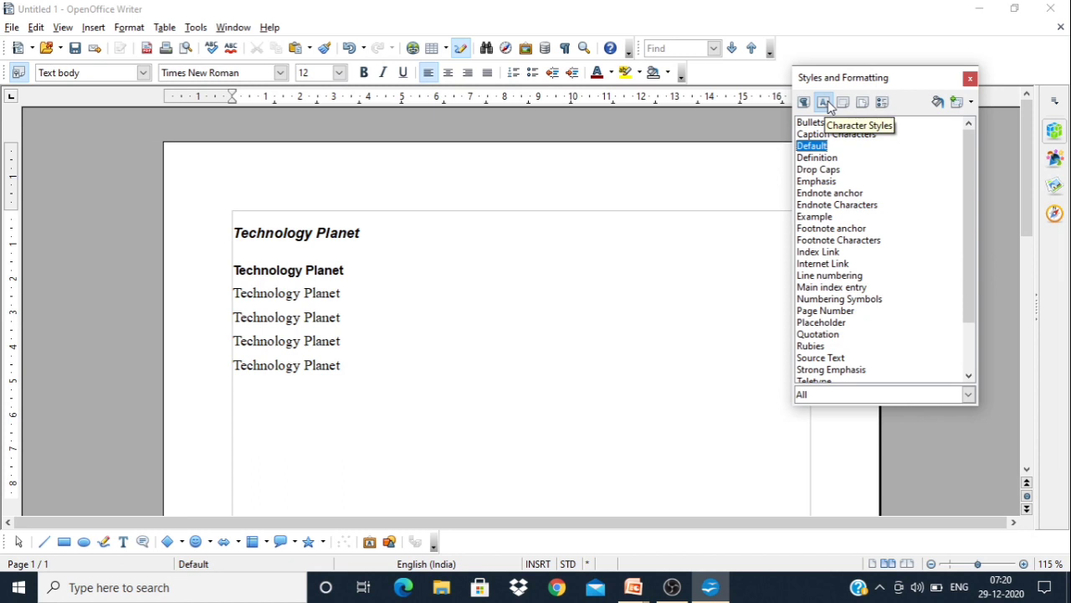
pyautogui.click(804, 102)
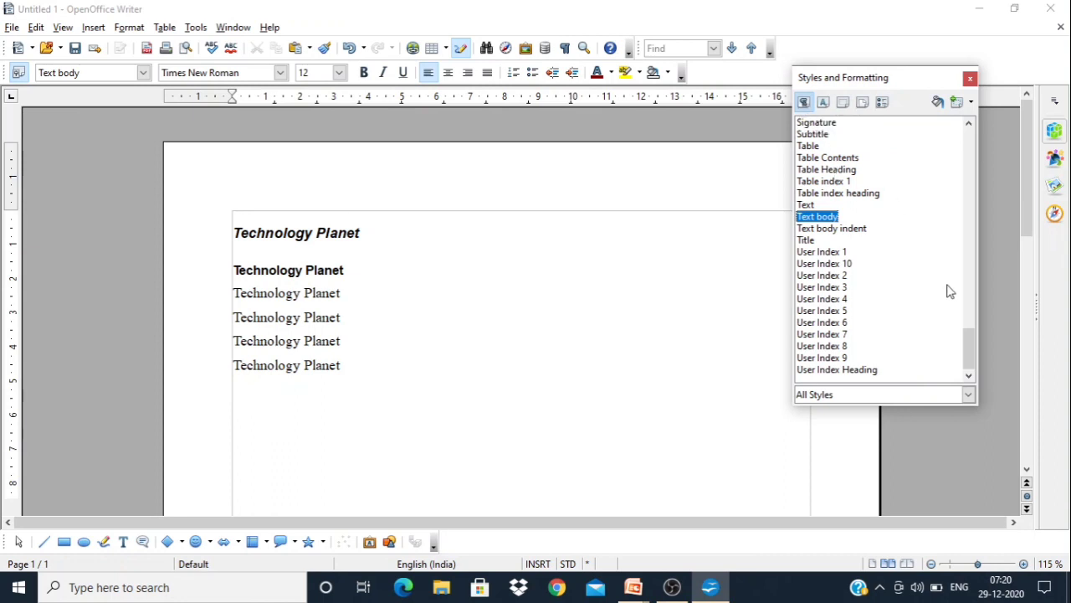
pyautogui.moveTo(971, 346); pyautogui.dragTo(965, 151)
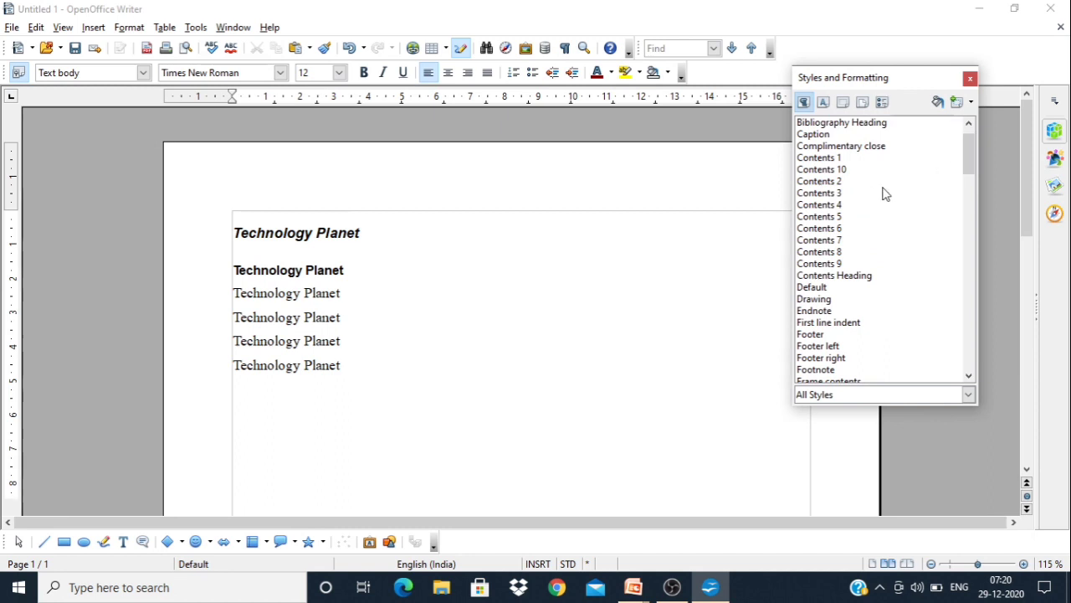
pyautogui.click(835, 206)
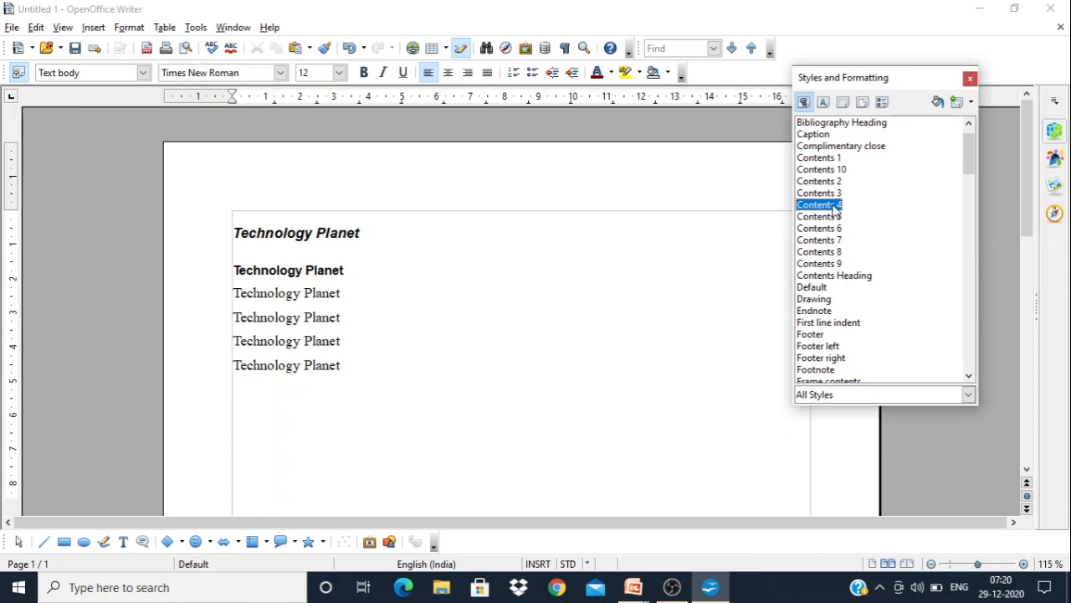
pyautogui.click(940, 102)
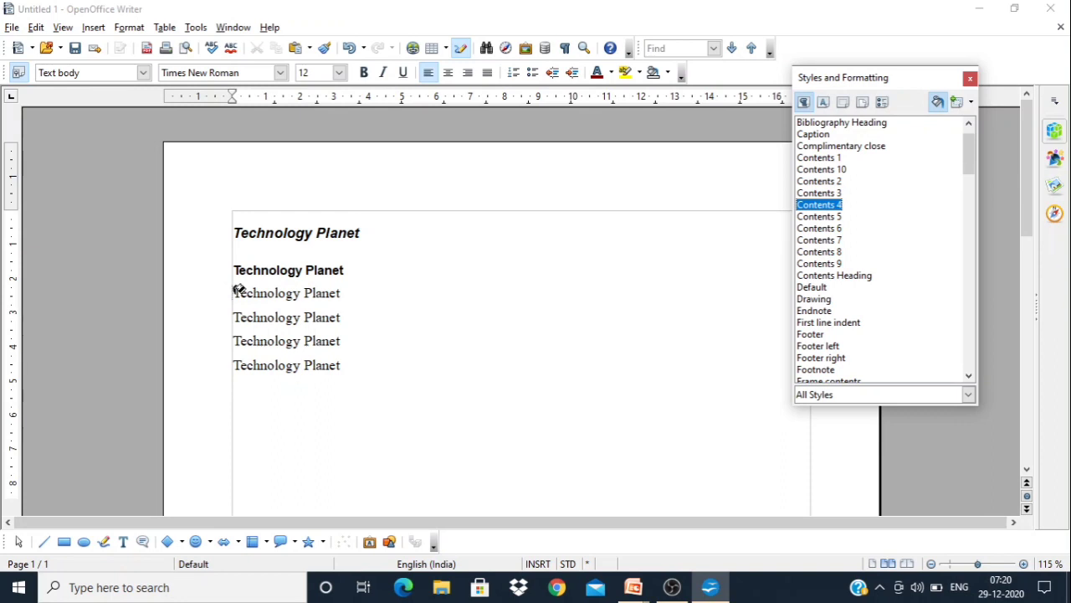
# Apply the Contents 4 style with Fill Format to the third, fifth, sixth and first "Technology Planet" lines and the empty last line
pyautogui.moveTo(236, 291); pyautogui.dragTo(347, 291)
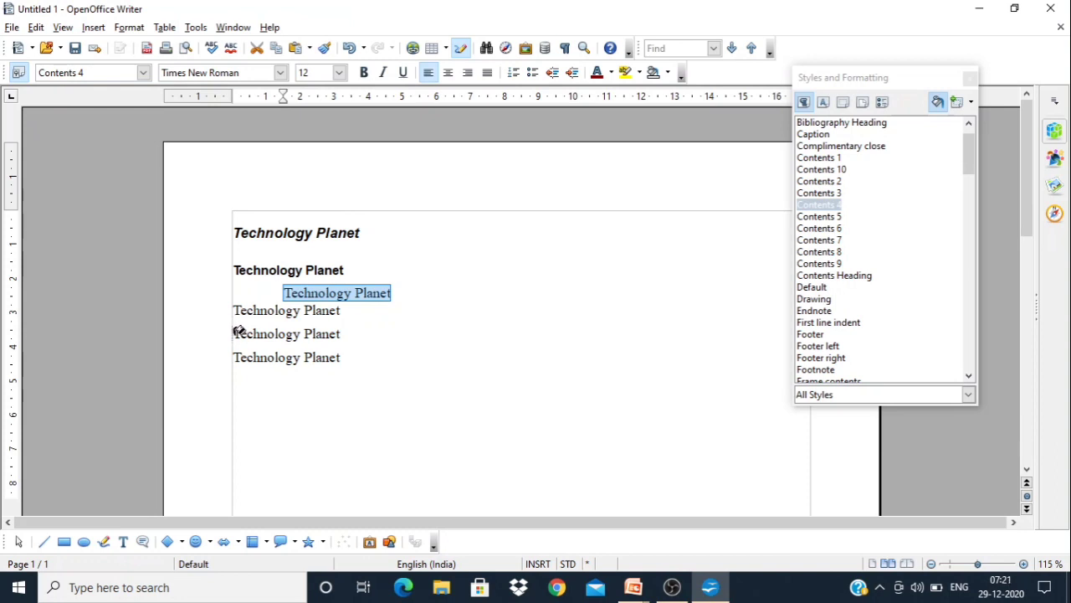
pyautogui.moveTo(239, 331); pyautogui.dragTo(358, 329)
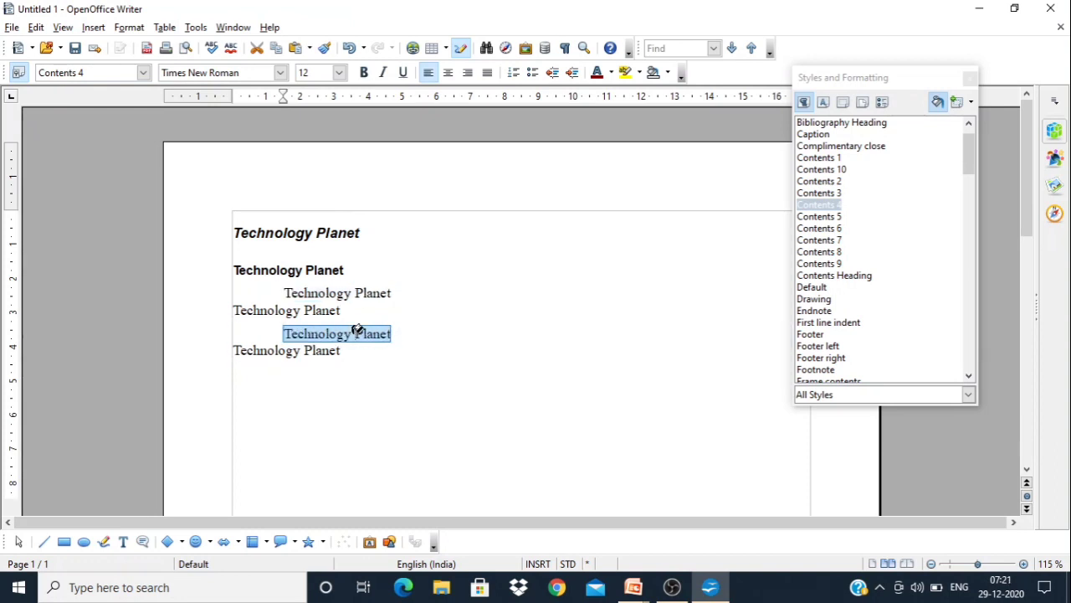
pyautogui.click(238, 344)
pyautogui.moveTo(238, 345); pyautogui.dragTo(355, 354)
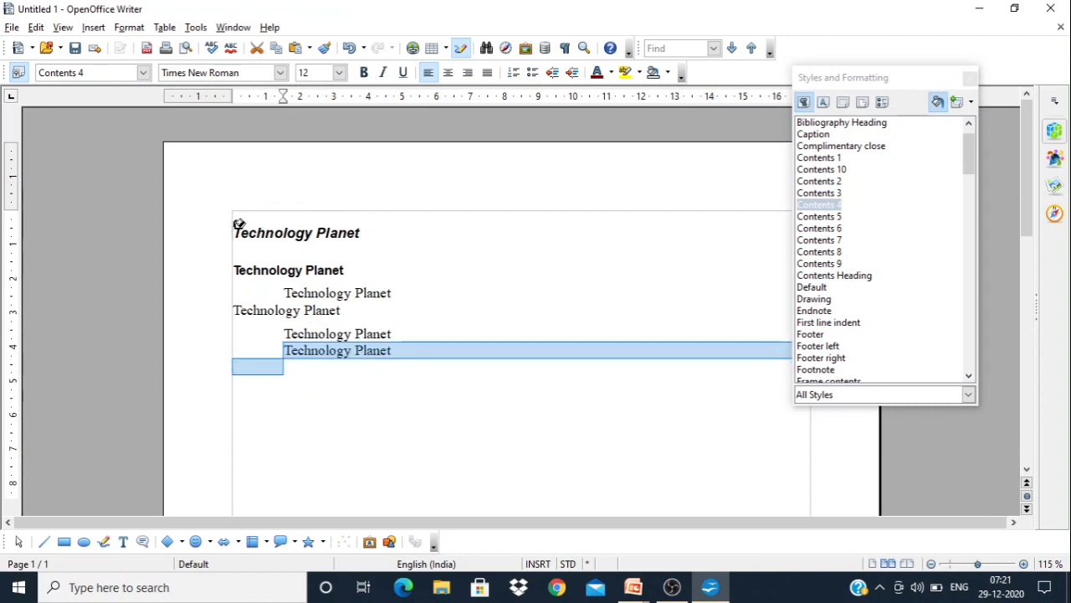
pyautogui.moveTo(238, 224); pyautogui.dragTo(385, 235)
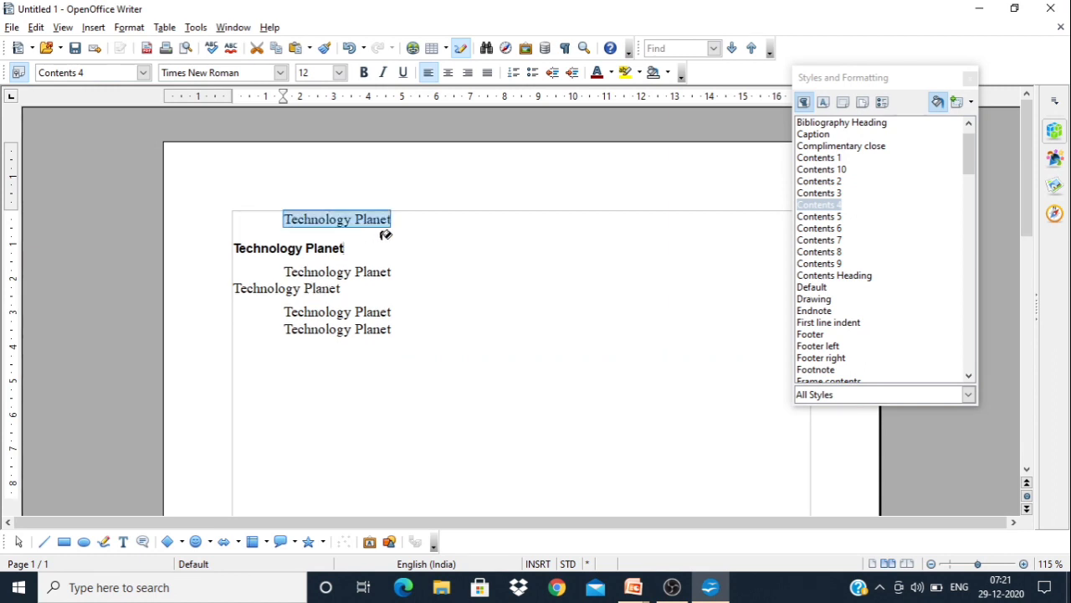
pyautogui.click(472, 347)
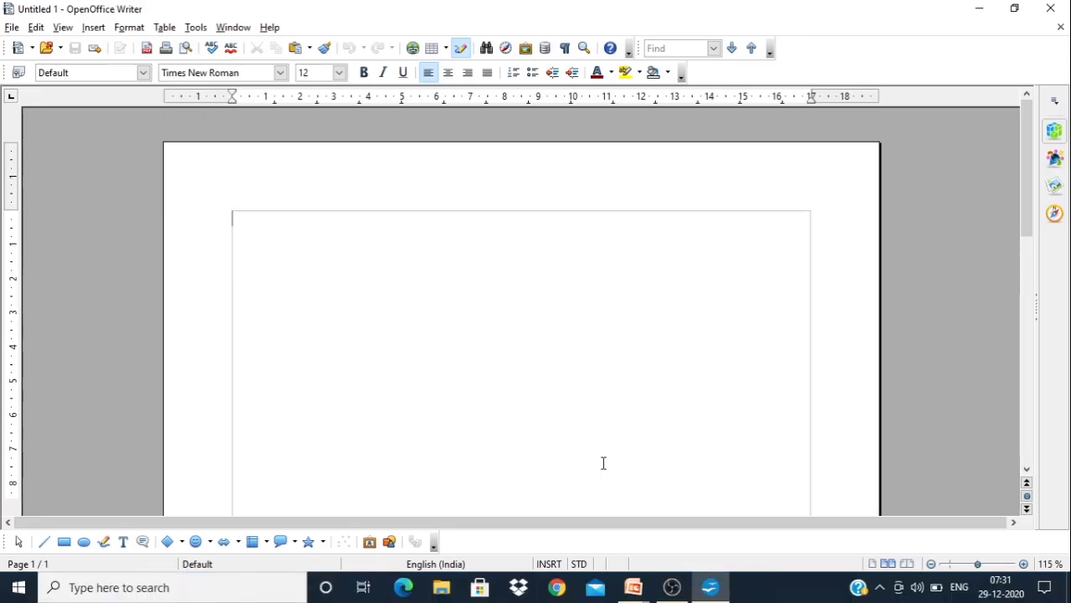
# Enter the text "Technology Planet" on the first line of the blank document
pyautogui.write('Technolog')
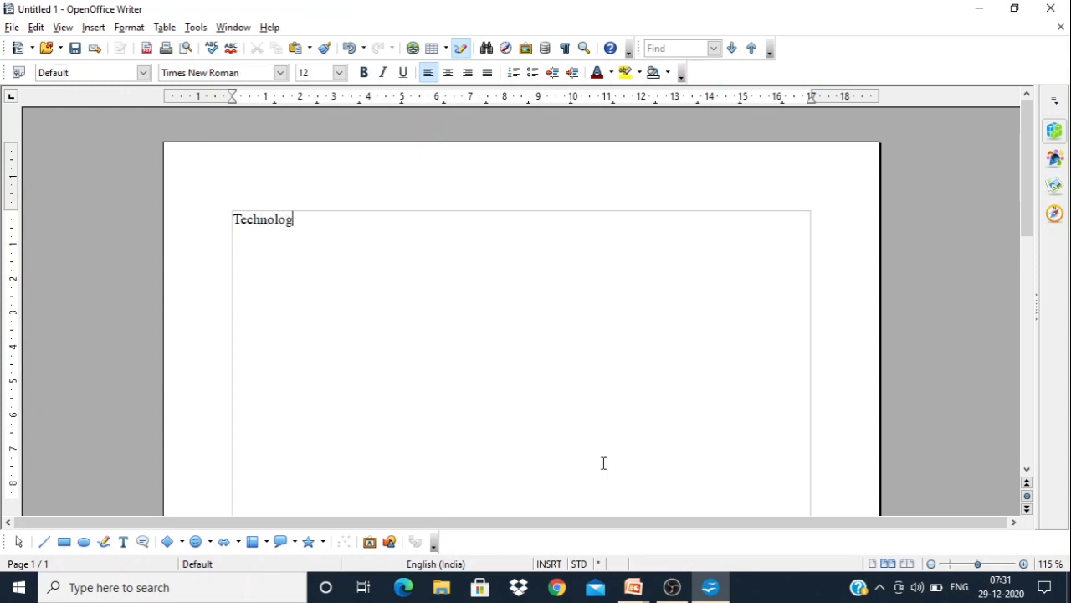
pyautogui.write('y Plna')
pyautogui.write('et')
pyautogui.press('BackSpace')
pyautogui.press('BackSpace')
pyautogui.press('BackSpace')
pyautogui.press('BackSpace')
pyautogui.write('anet')
# Change the font of the whole "Technology Planet" text to Verdana
pyautogui.hotkey('ctrl', 'a')
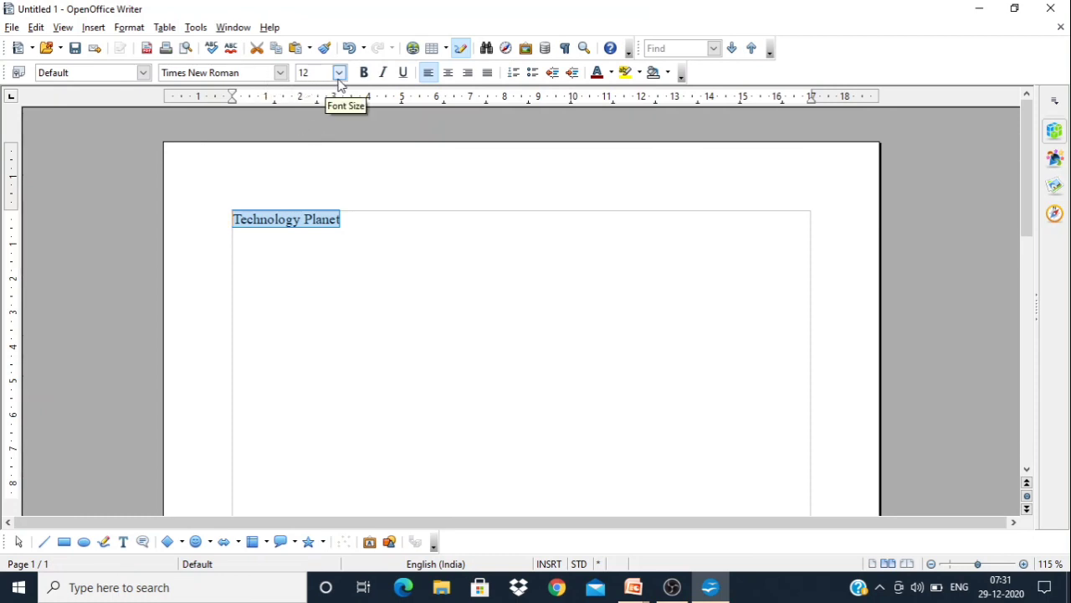
pyautogui.click(281, 73)
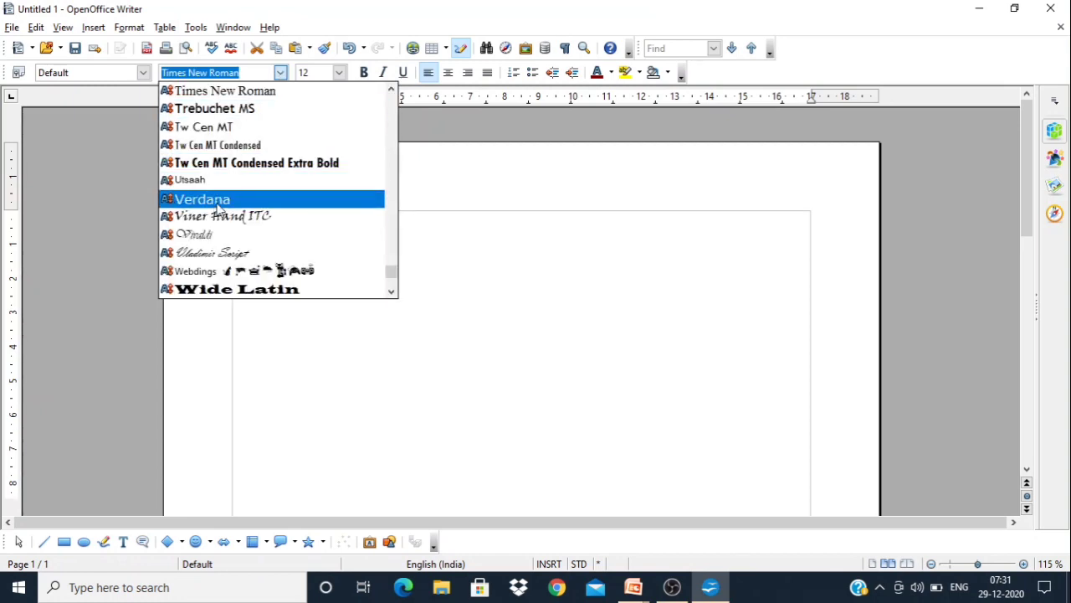
pyautogui.scroll(-2, 218, 208)
pyautogui.press('Return')
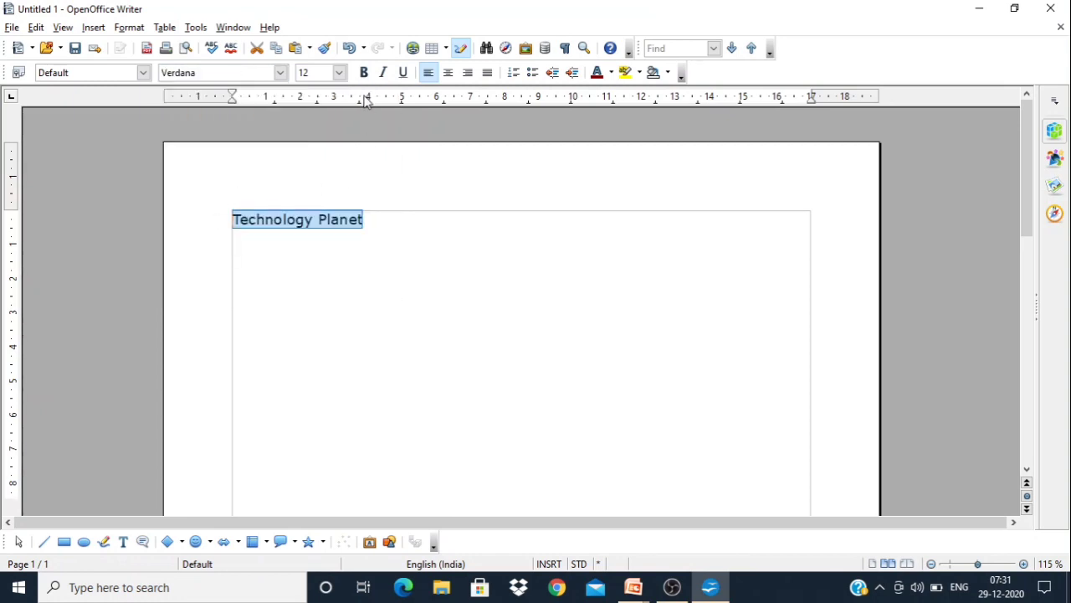
# Set the selected "Technology Planet" text to font size 24 and make it bold
pyautogui.click(340, 72)
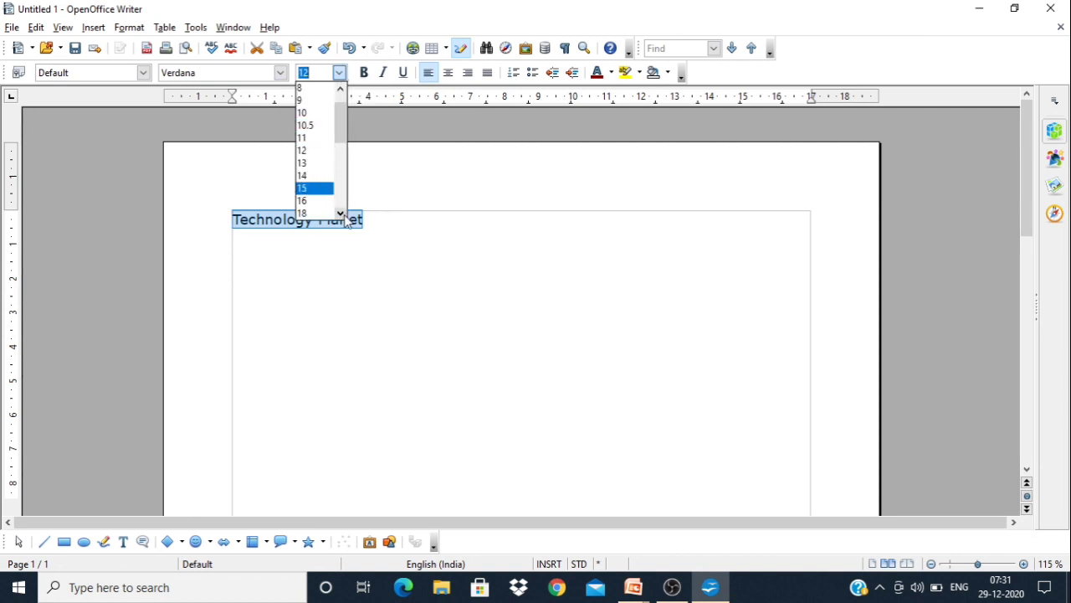
pyautogui.scroll(-1, 343, 215)
pyautogui.scroll(-2, 340, 215)
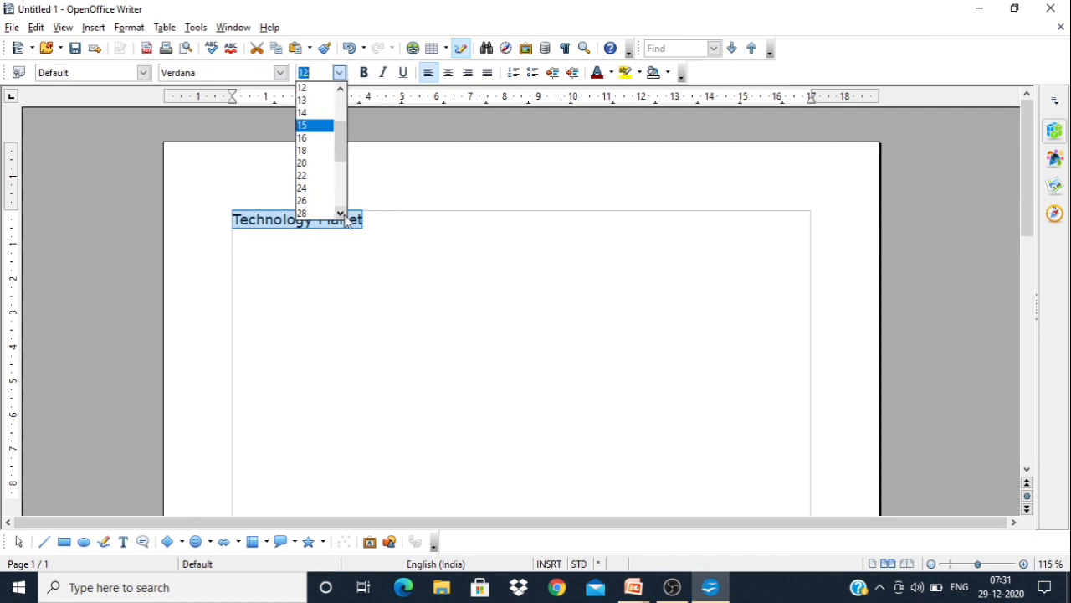
pyautogui.click(308, 188)
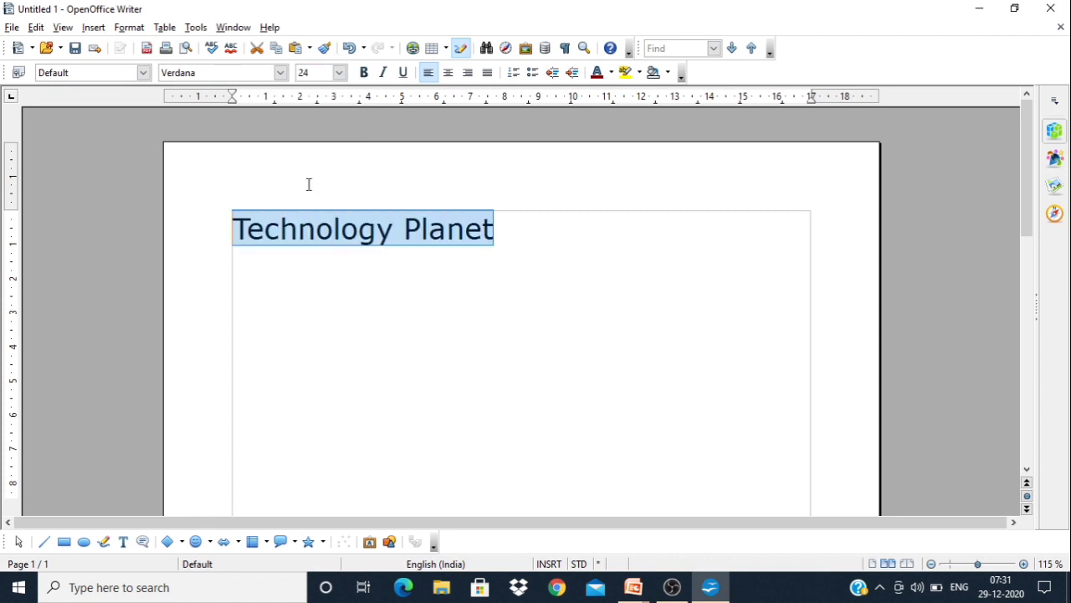
pyautogui.click(365, 74)
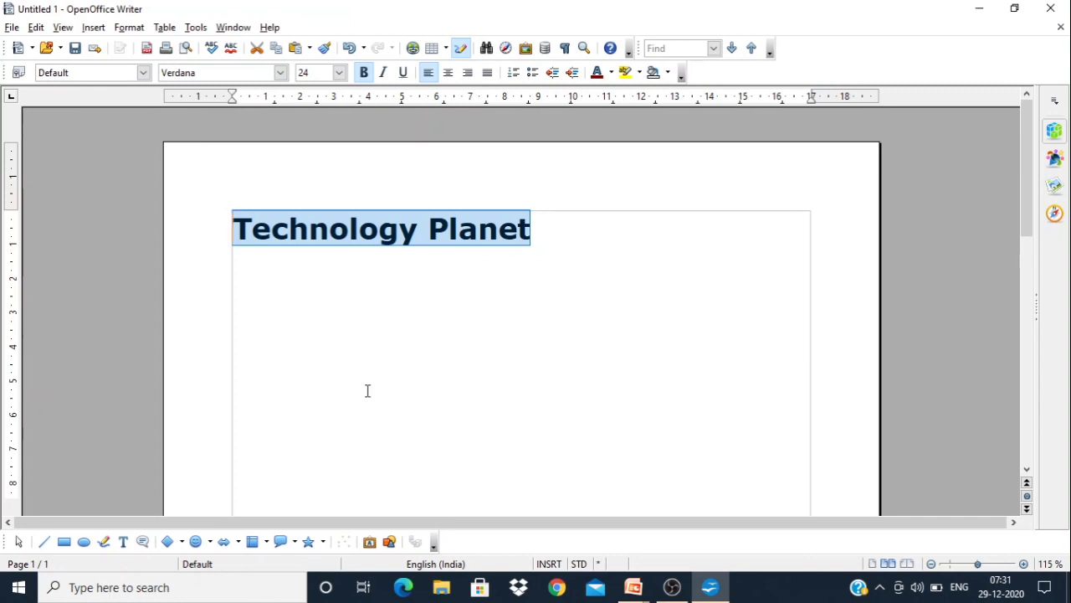
# Create a new paragraph style named "Mystyle-1" from the selected text and close the Styles and Formatting window
pyautogui.click(18, 74)
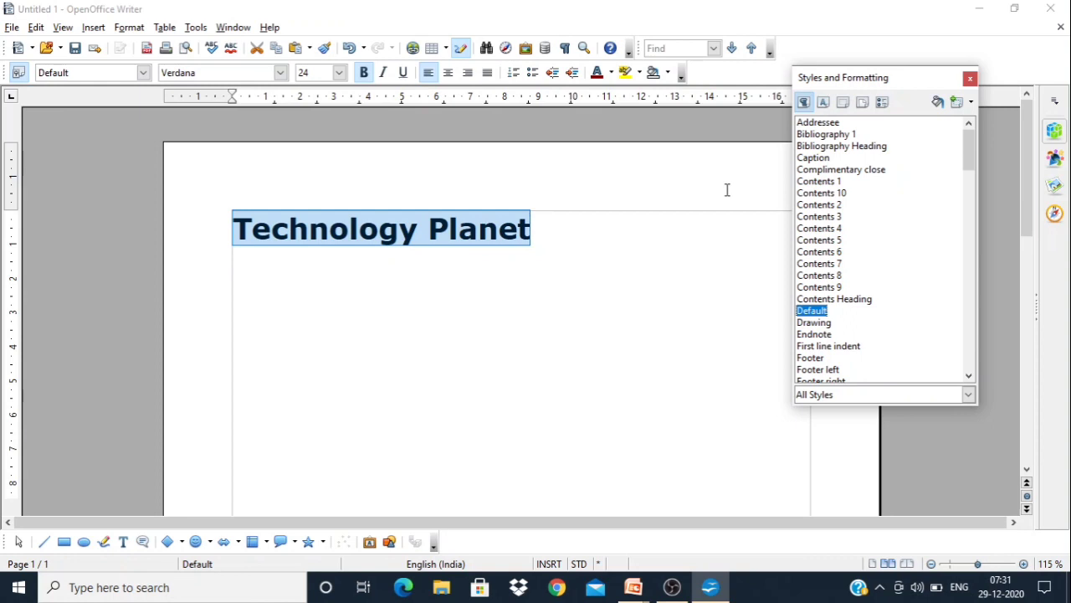
pyautogui.click(824, 103)
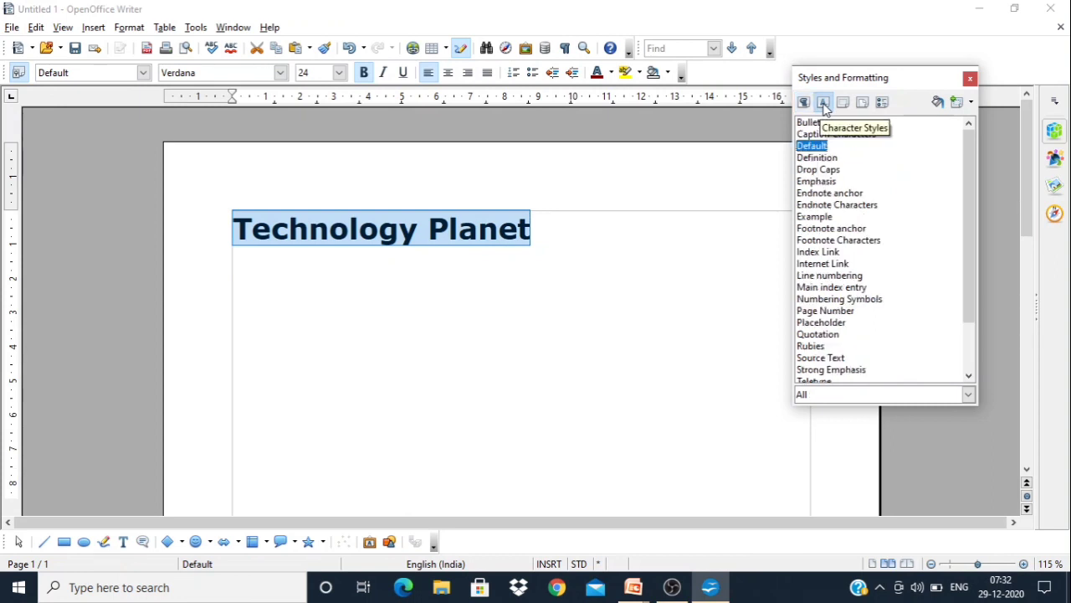
pyautogui.click(804, 103)
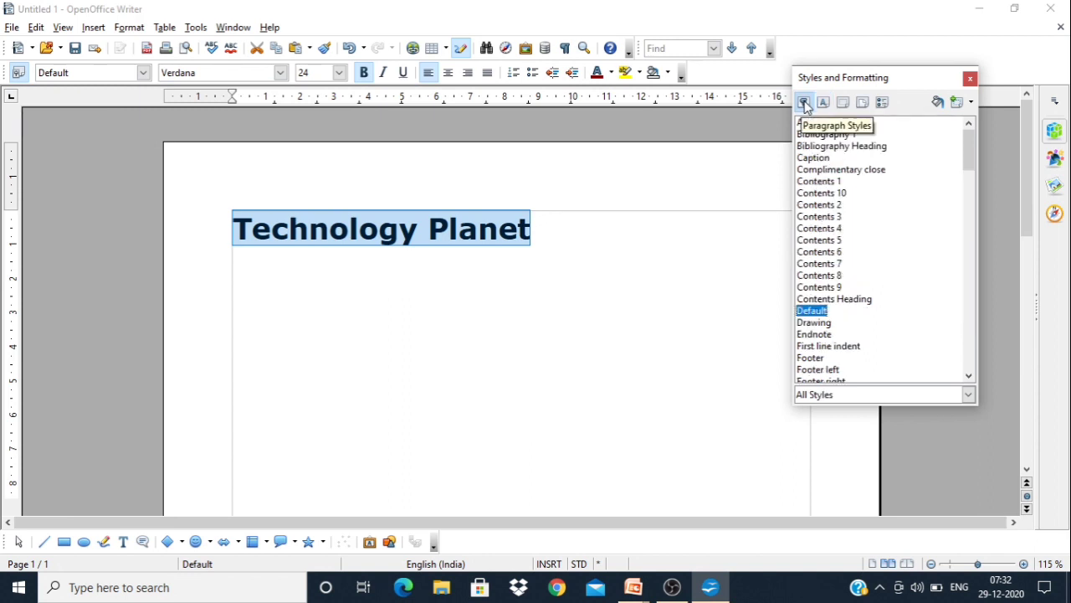
pyautogui.click(972, 103)
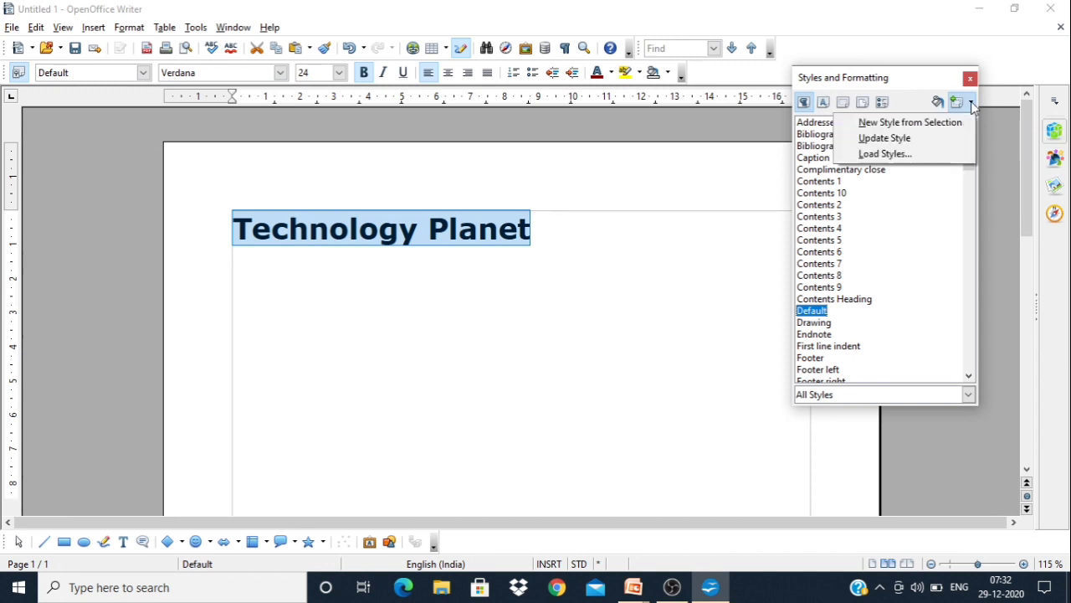
pyautogui.click(906, 124)
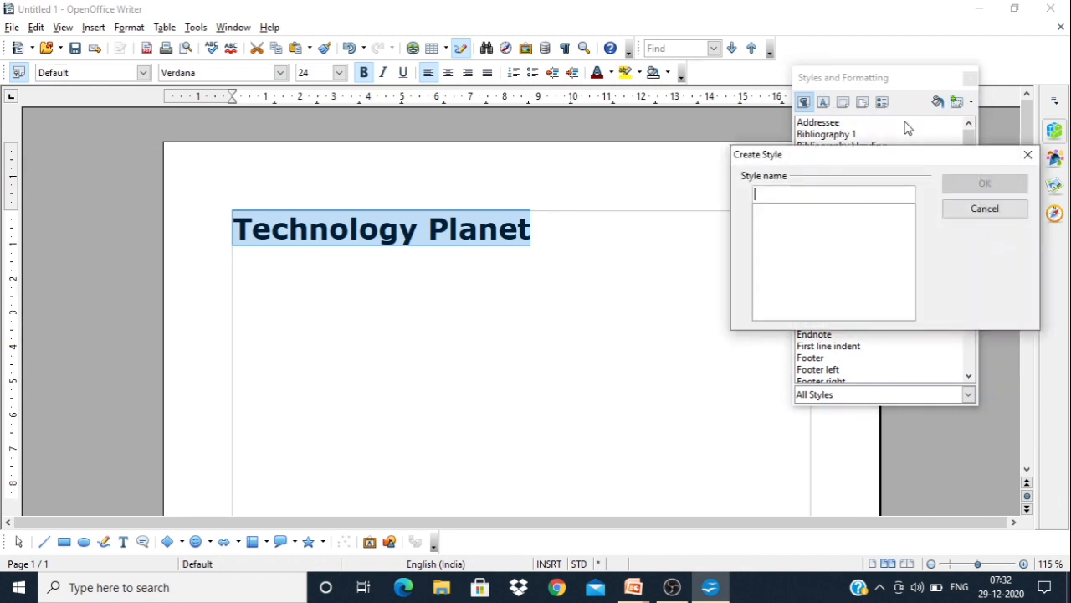
pyautogui.moveTo(847, 164); pyautogui.dragTo(668, 176)
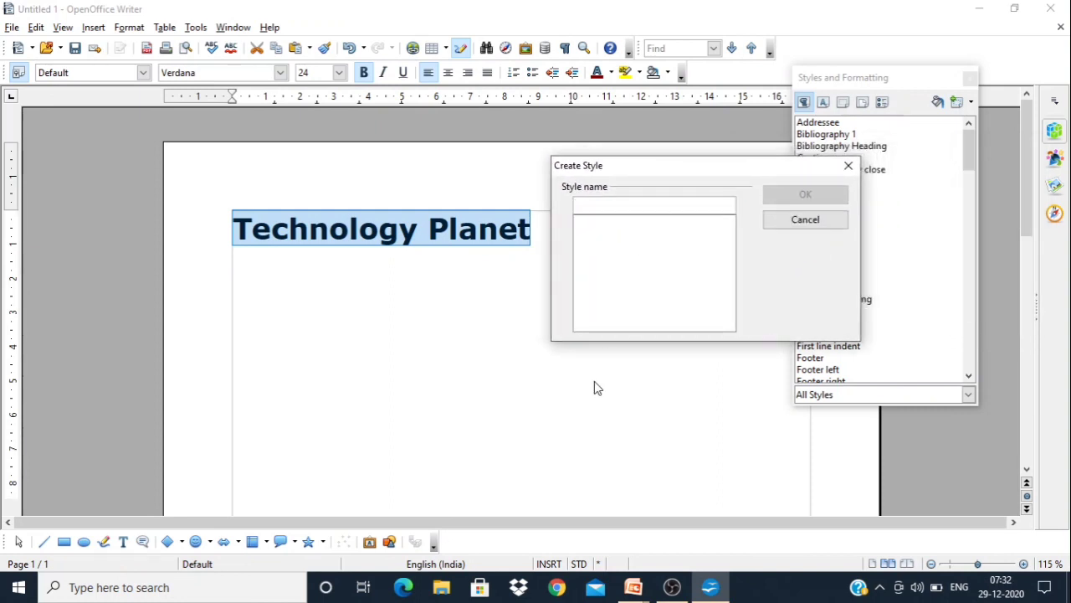
pyautogui.write('M')
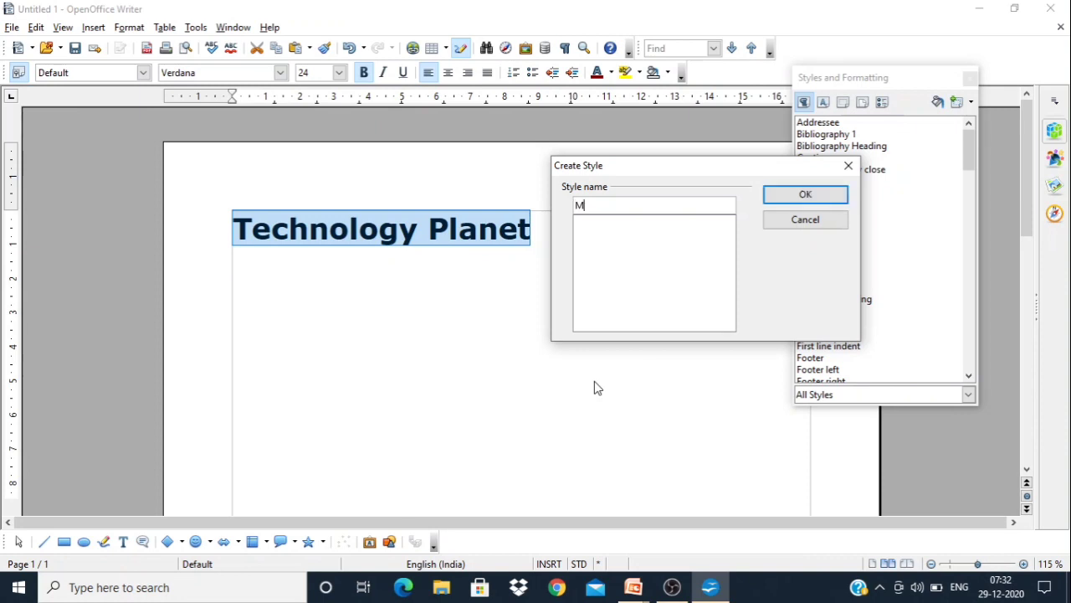
pyautogui.write('ystyle-1')
pyautogui.click(800, 201)
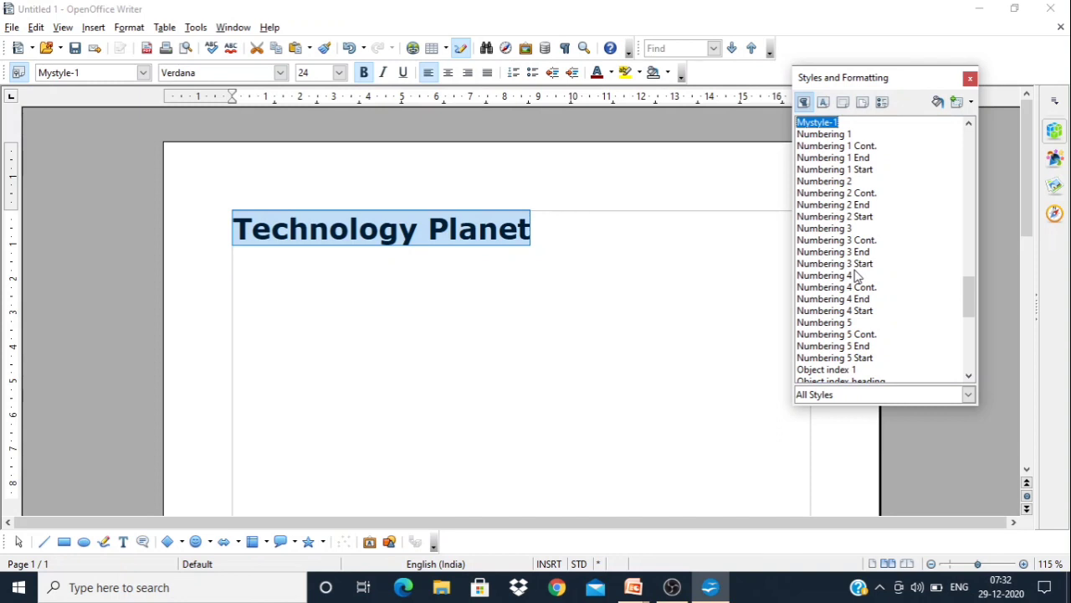
pyautogui.click(969, 79)
# On the empty line below the "Technology Planet" heading, set the font to Times New Roman and the size to 18
pyautogui.click(603, 224)
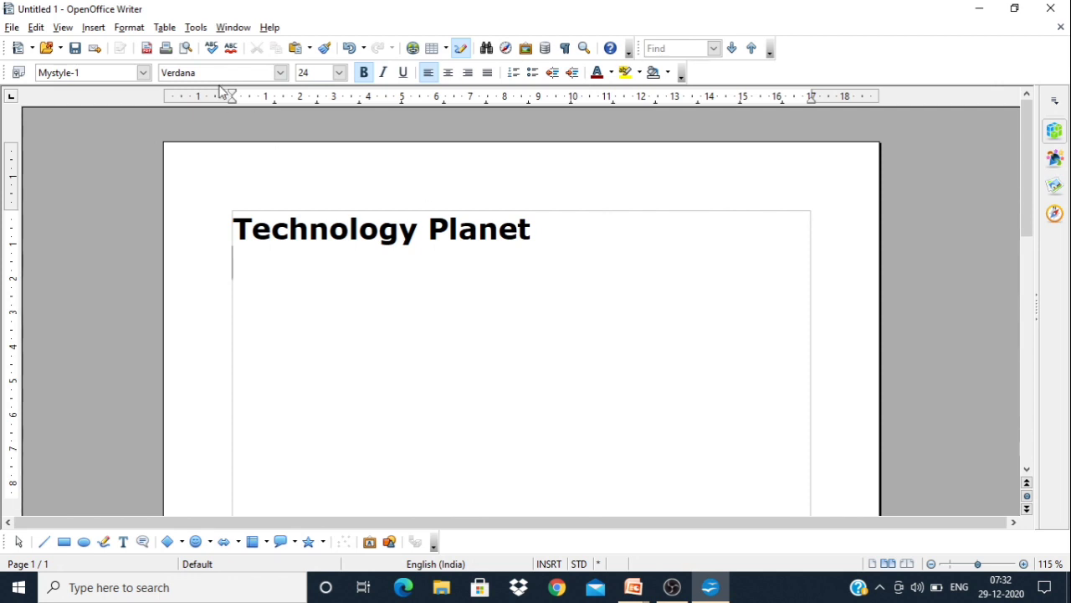
pyautogui.click(281, 73)
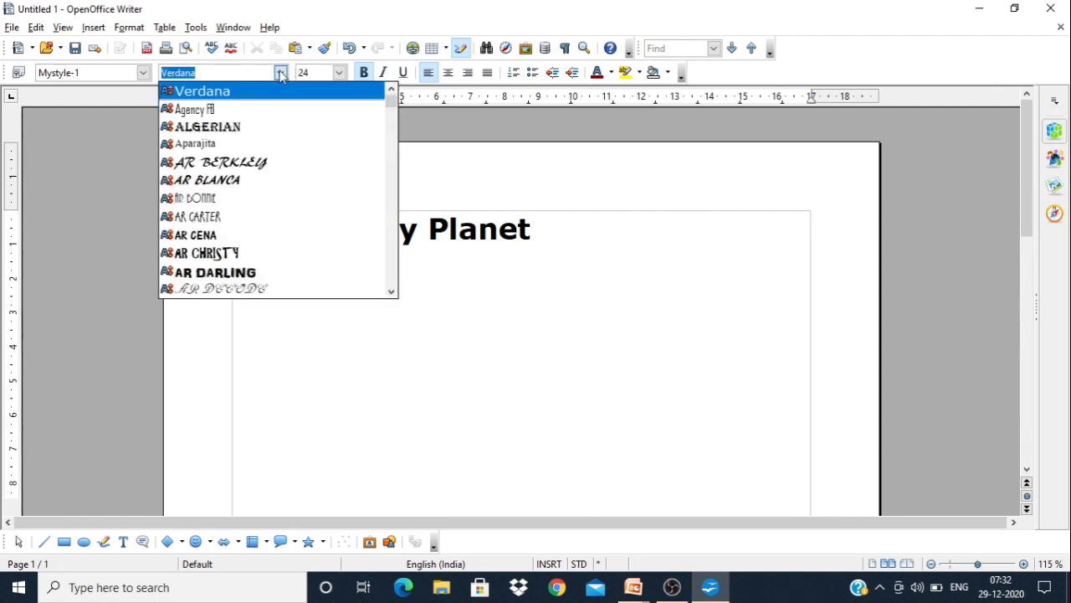
pyautogui.write('Times New Roman')
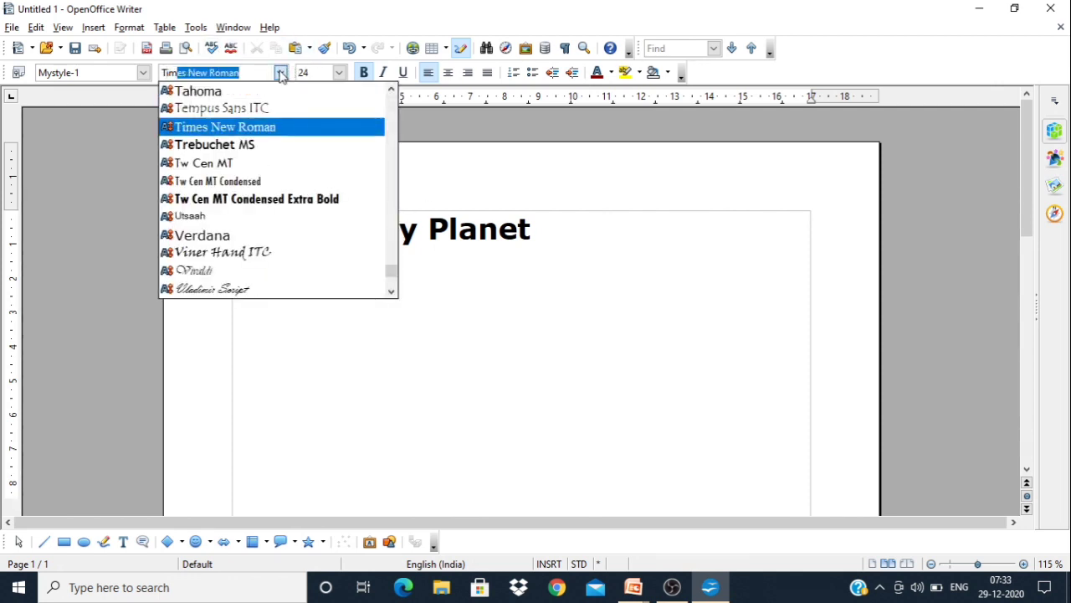
pyautogui.press('Return')
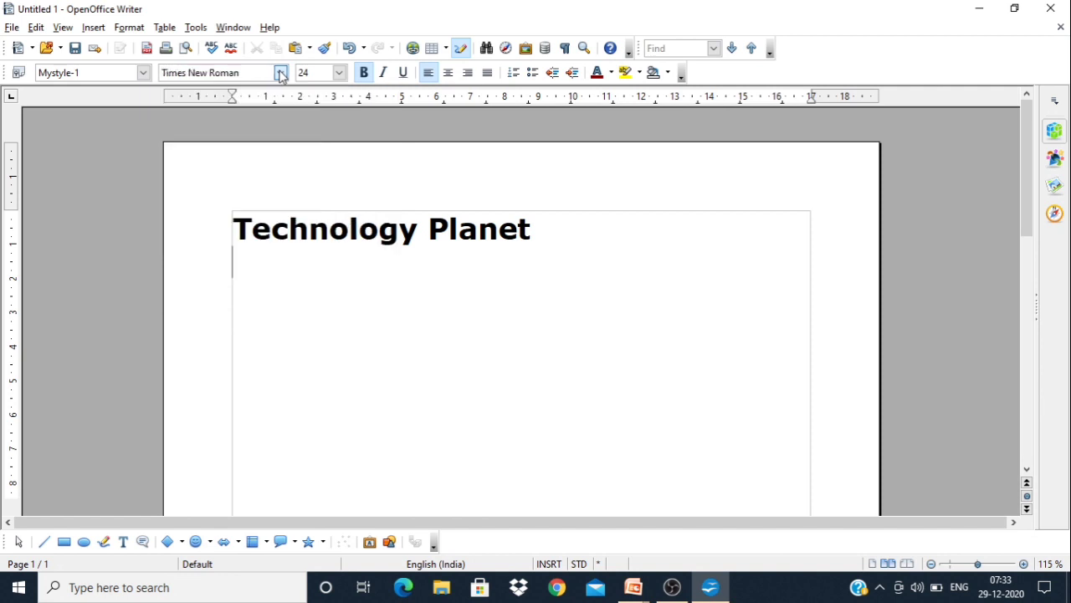
pyautogui.click(339, 73)
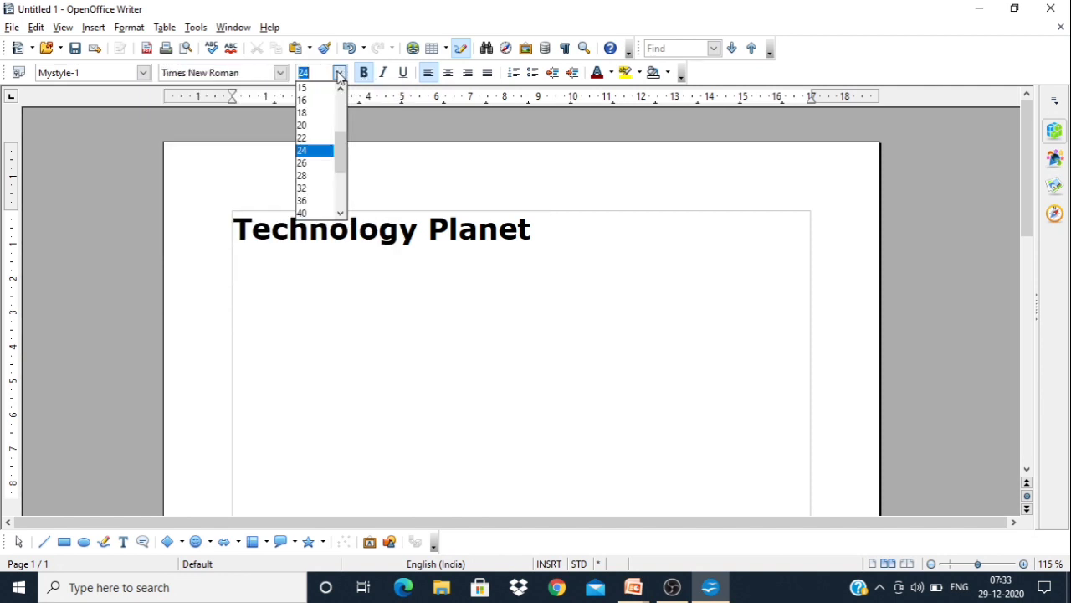
pyautogui.click(303, 114)
# Enter "Technology Planet" on the second line and start a new line below it
pyautogui.write('Te')
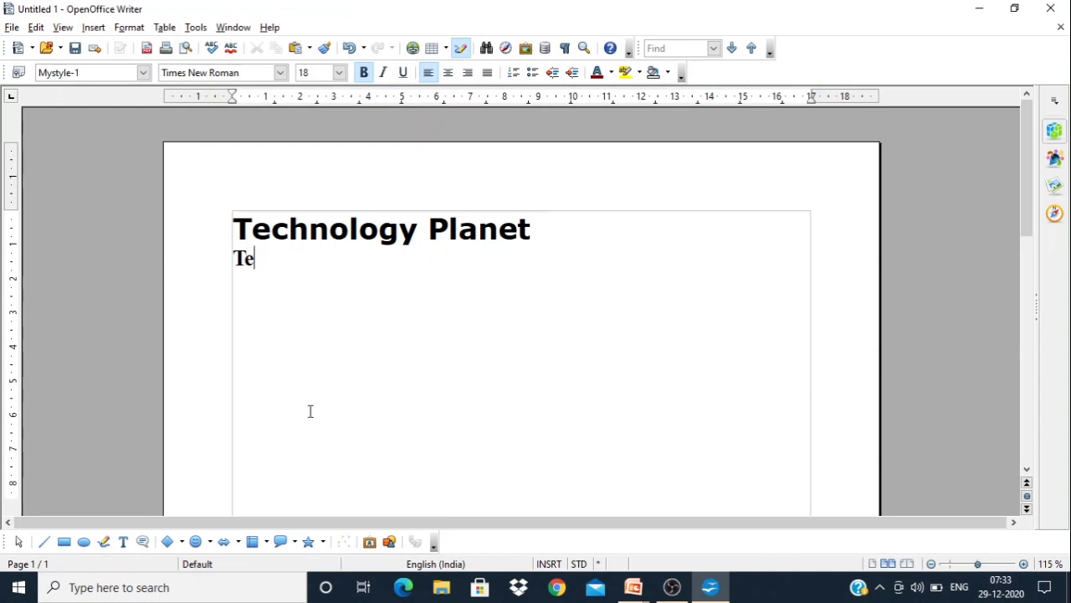
pyautogui.write('ch')
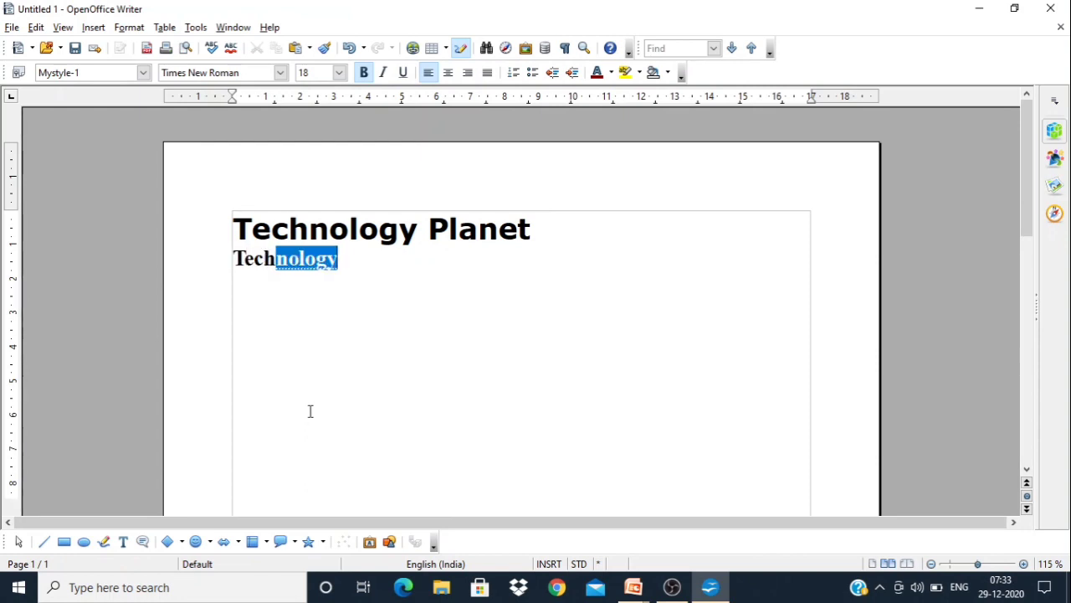
pyautogui.write('nology ')
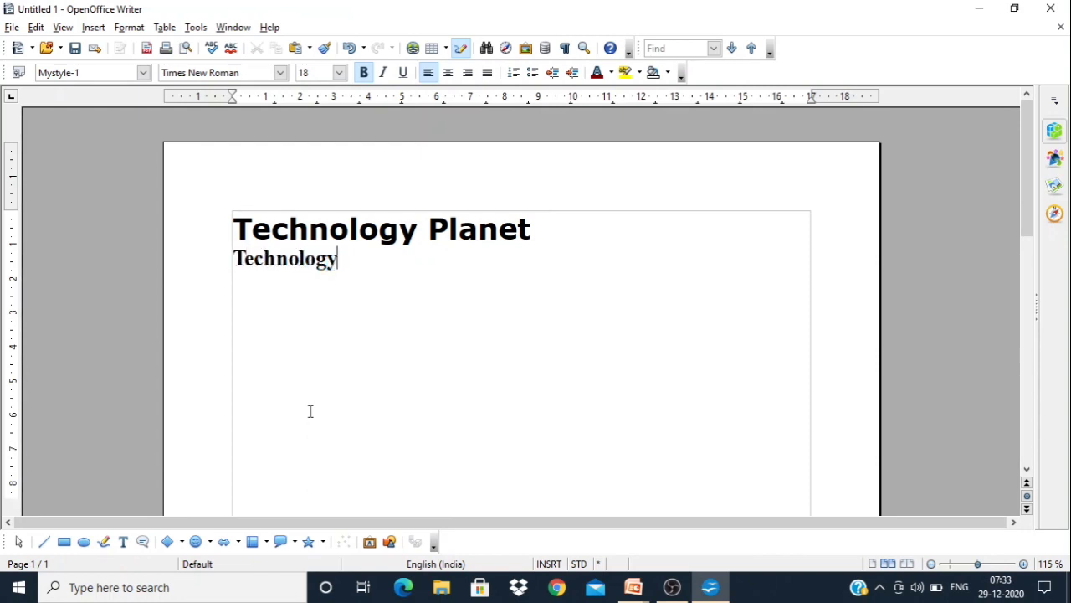
pyautogui.write('Pla')
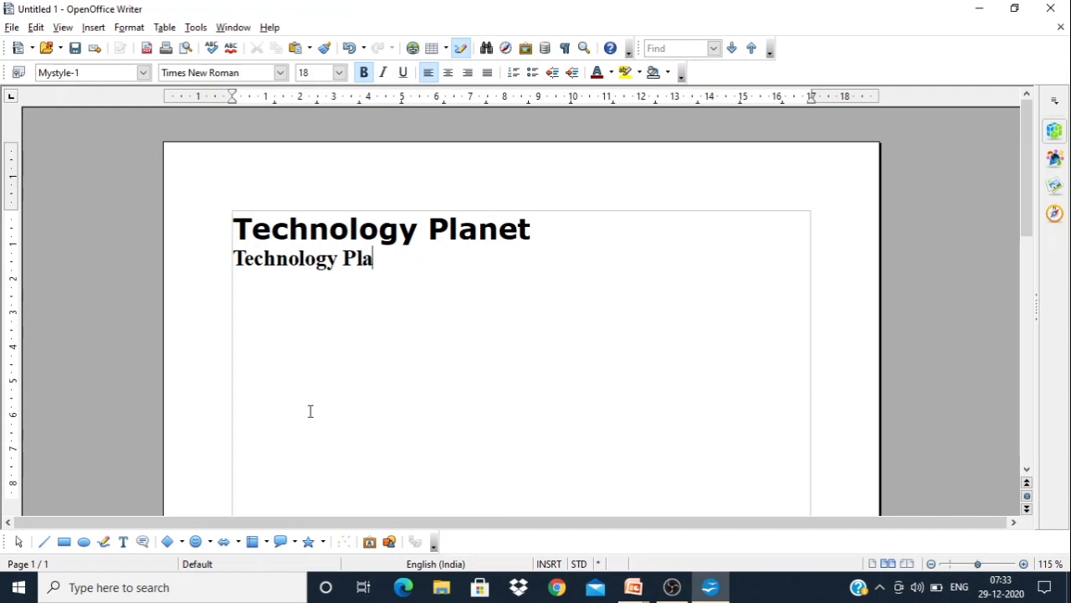
pyautogui.write('net')
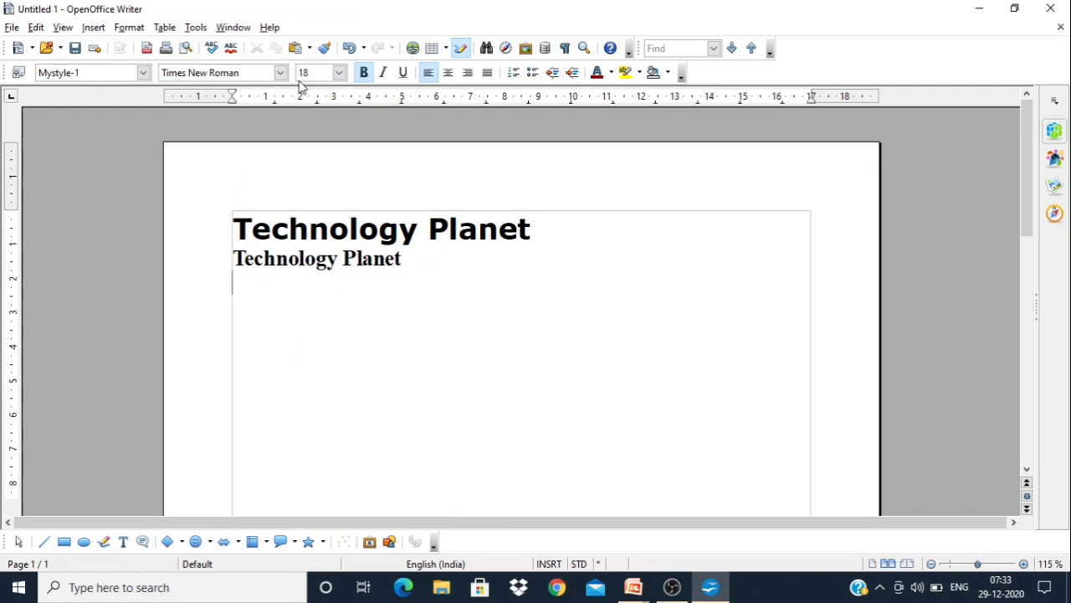
# Enter "Welcome to Technology Planet" on the third line at font size 14
pyautogui.click(339, 73)
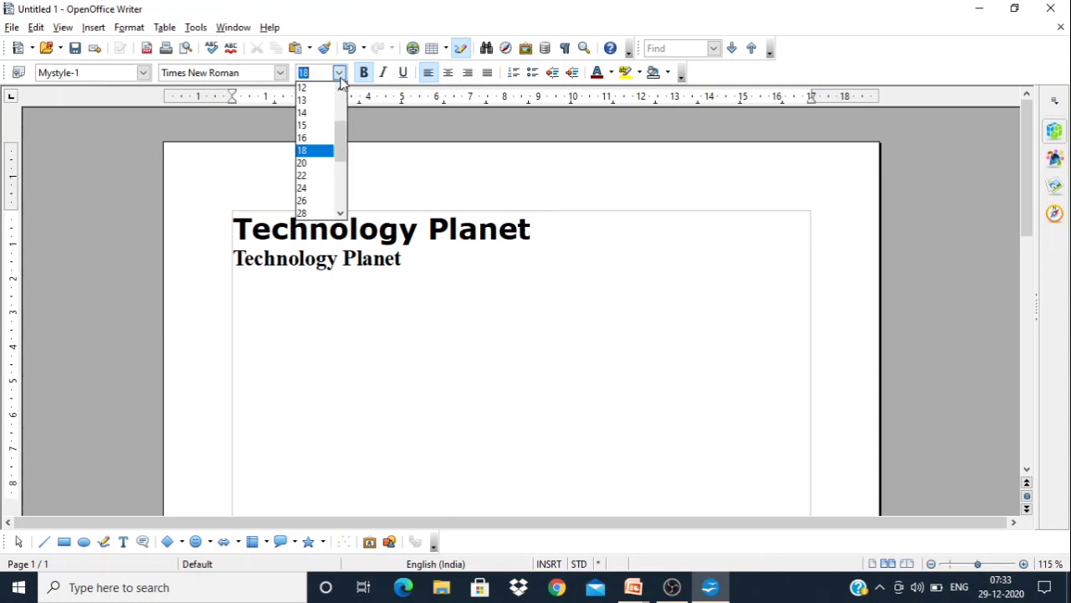
pyautogui.click(315, 113)
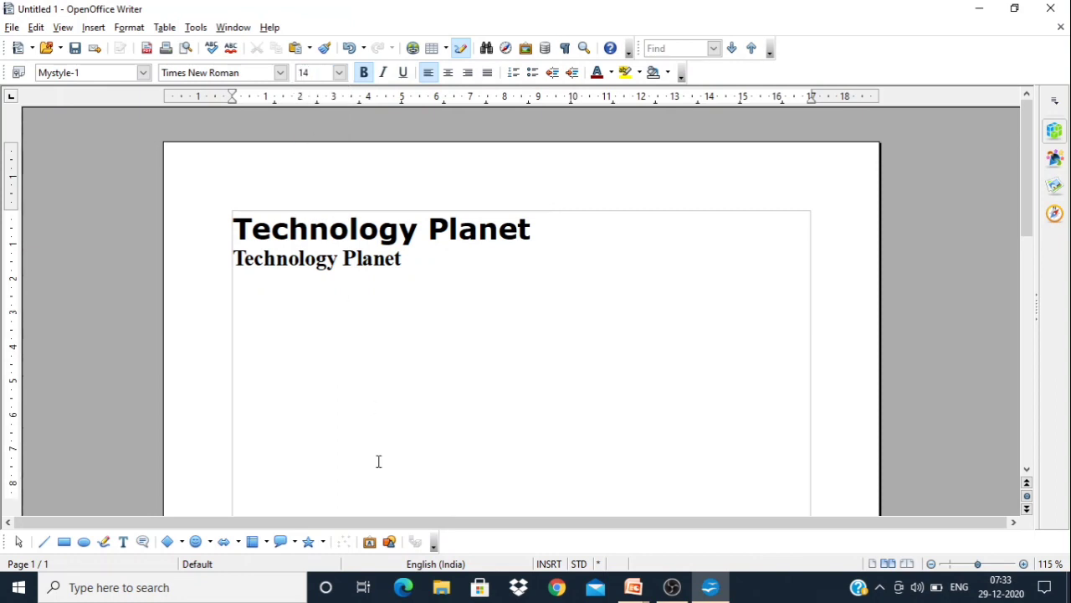
pyautogui.write('Welcom')
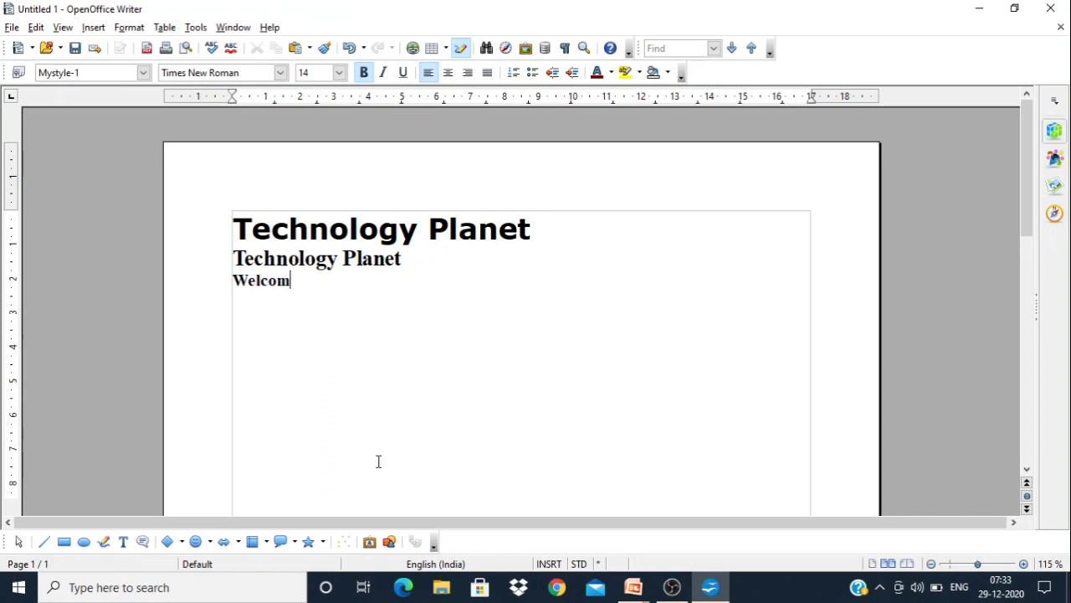
pyautogui.write('e to Tech')
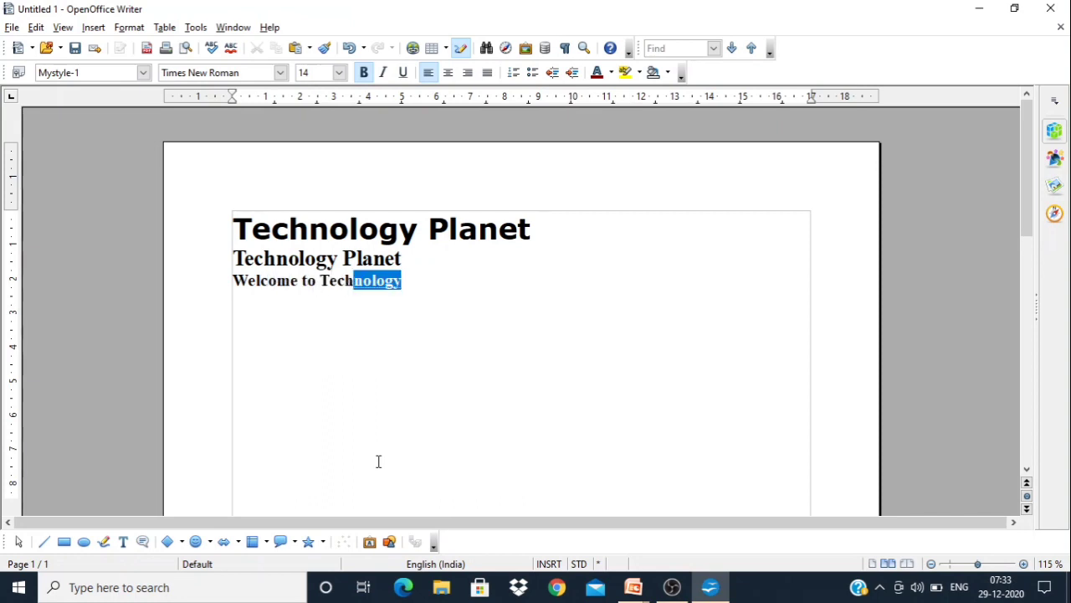
pyautogui.write('nolo')
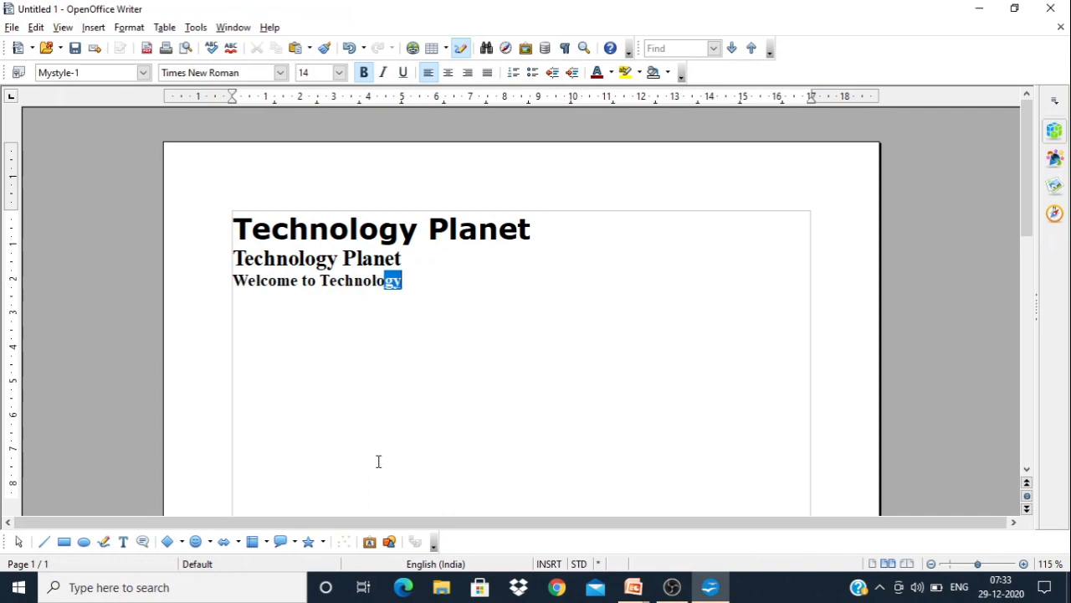
pyautogui.write('gy Plamn')
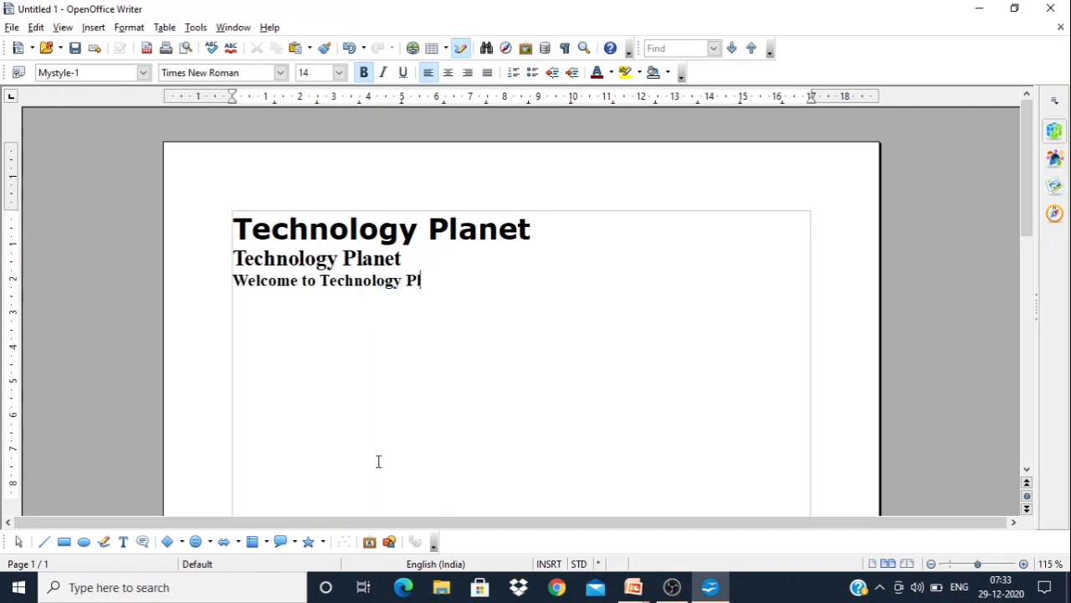
pyautogui.press('BackSpace')
pyautogui.press('BackSpace')
pyautogui.press('BackSpace')
pyautogui.write('ANET')
pyautogui.press('BackSpace')
pyautogui.press('BackSpace')
pyautogui.press('BackSpace')
pyautogui.press('BackSpace')
pyautogui.press('BackSpace')
pyautogui.press('BackSpace')
pyautogui.write('Planet')
# Remove the bold formatting from the second line, "Technology Planet", and deselect it
pyautogui.moveTo(463, 281); pyautogui.dragTo(235, 279)
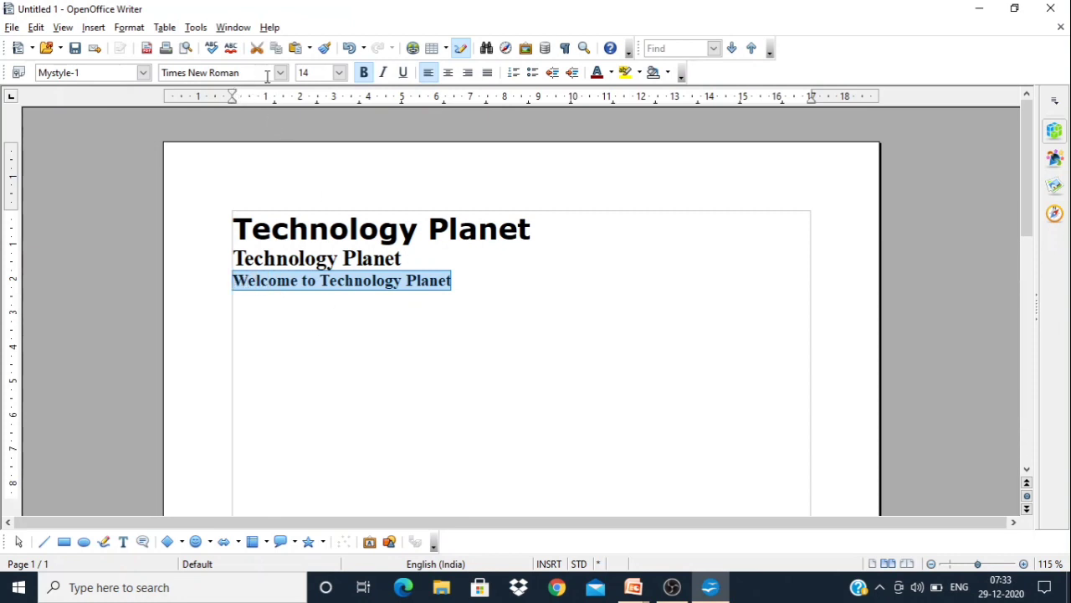
pyautogui.moveTo(404, 258); pyautogui.dragTo(224, 266)
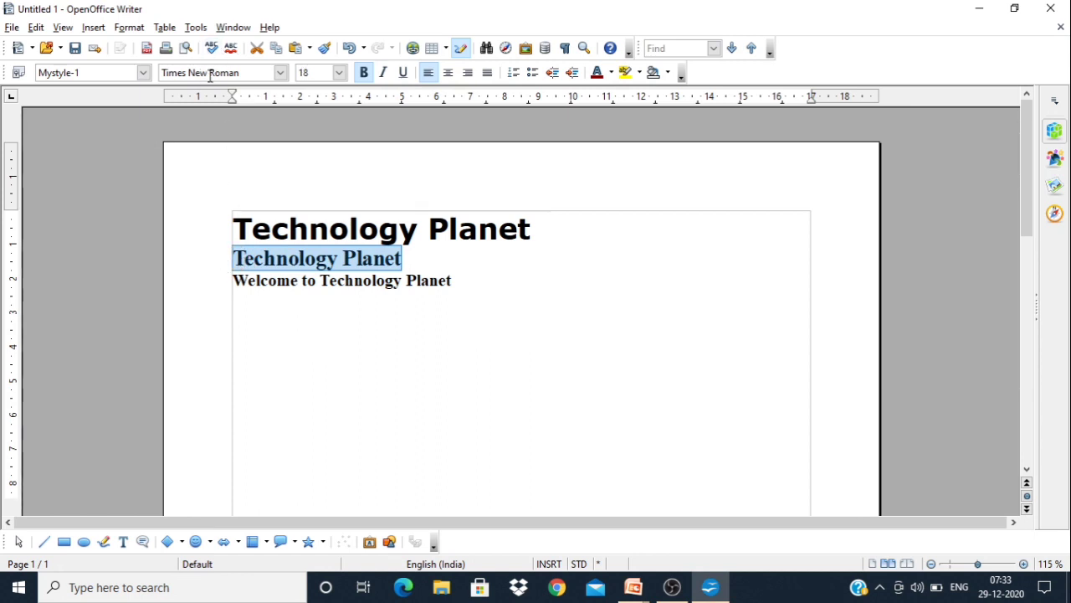
pyautogui.click(363, 73)
pyautogui.click(431, 350)
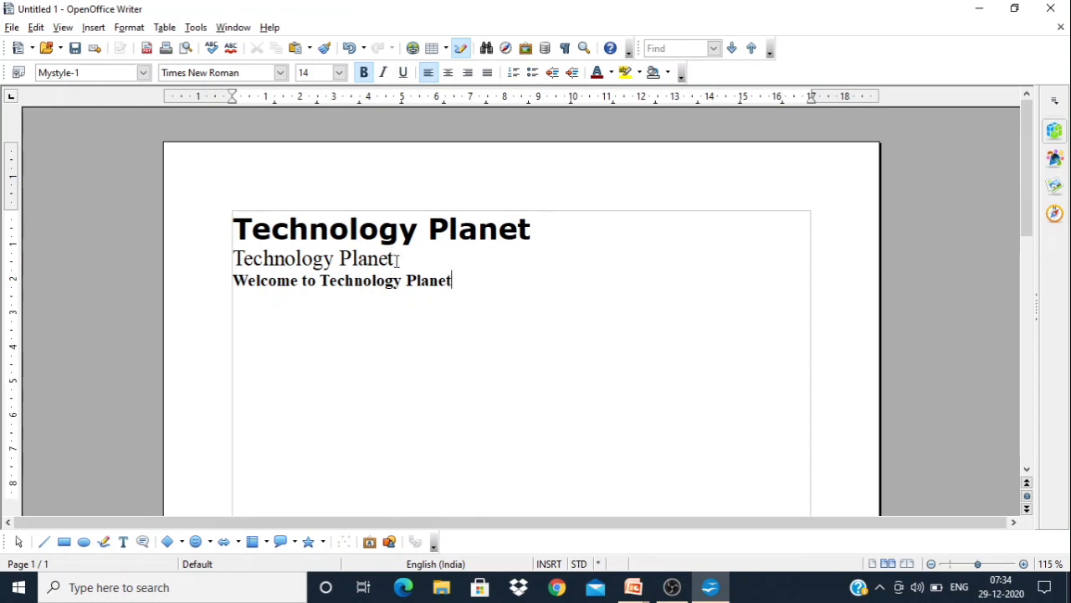
# Open the Styles and Formatting window and apply the paragraph style "Mystyle-1" to the second line, "Technology Planet"
pyautogui.click(18, 73)
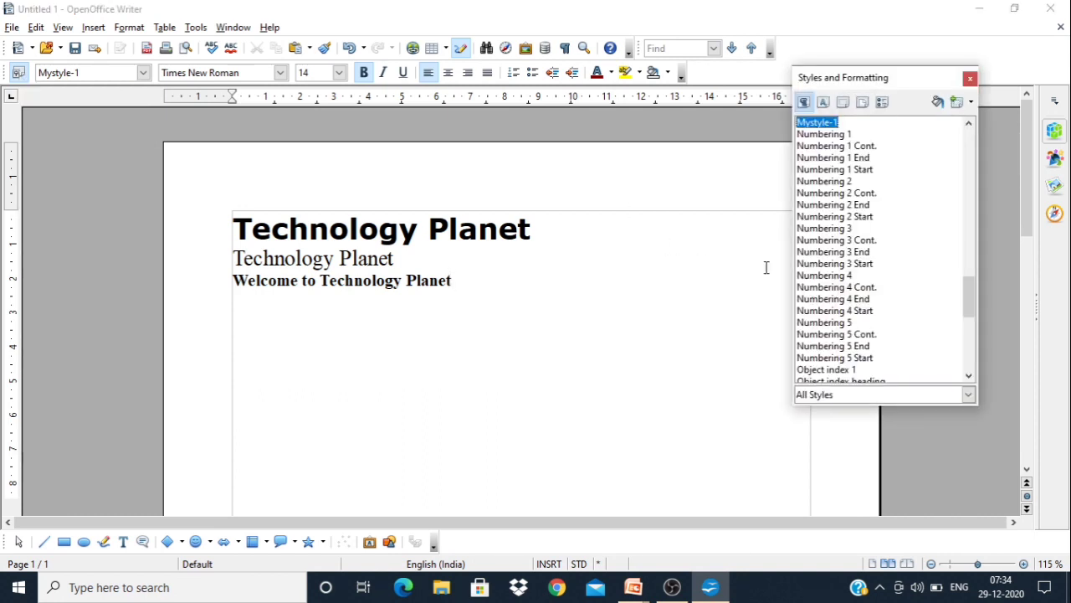
pyautogui.moveTo(396, 258); pyautogui.dragTo(225, 262)
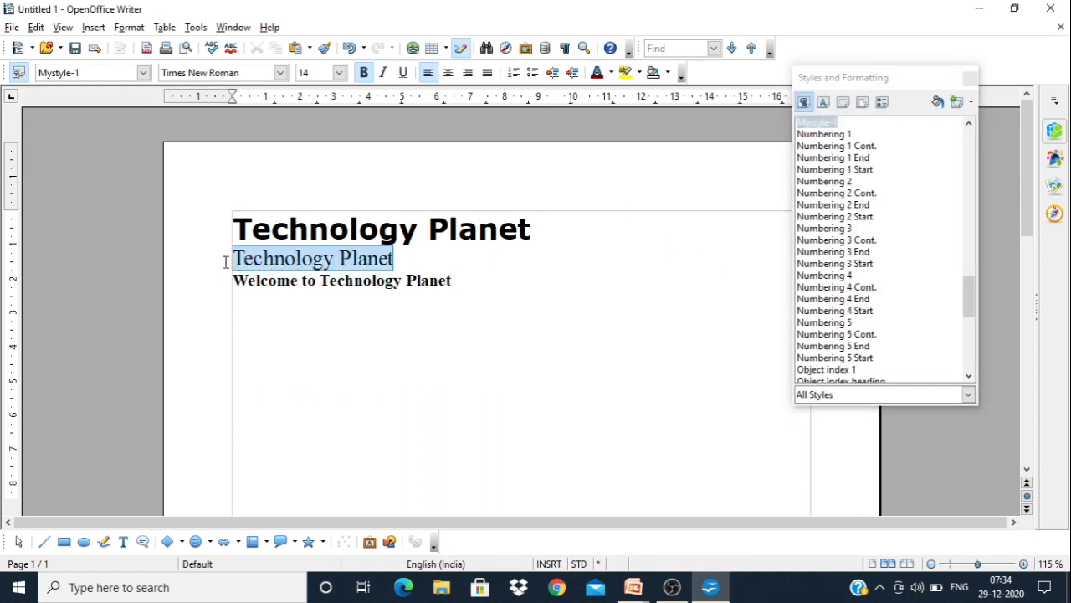
pyautogui.click(824, 103)
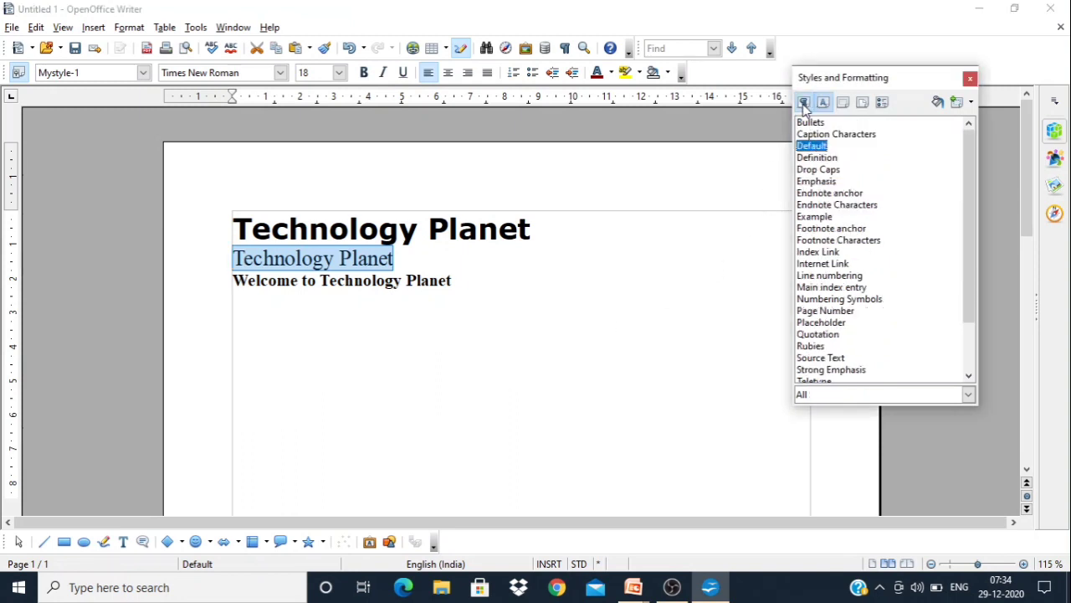
pyautogui.click(804, 103)
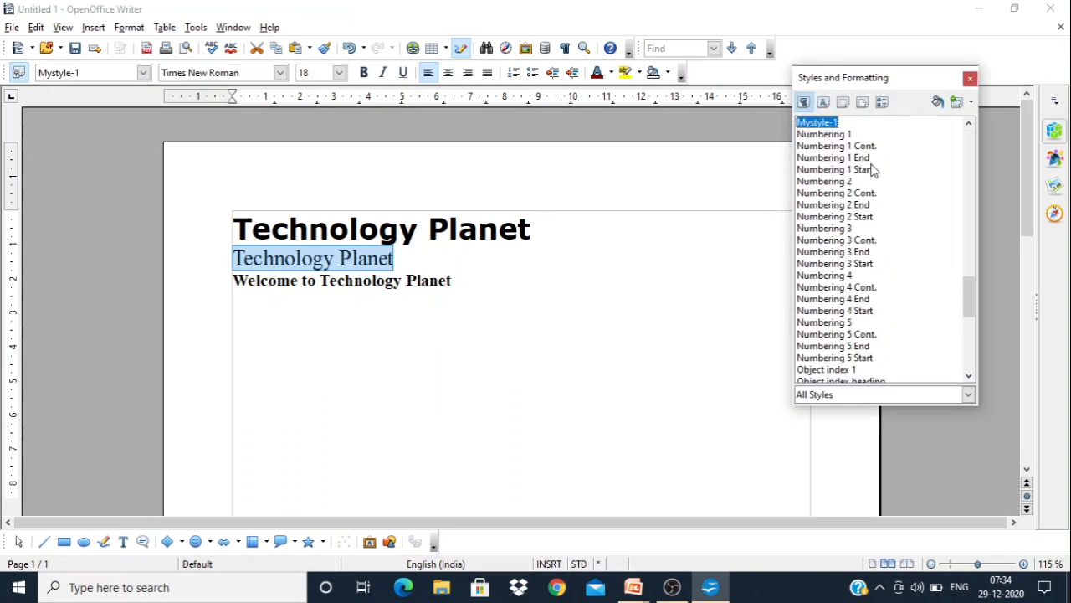
pyautogui.doubleClick(818, 123)
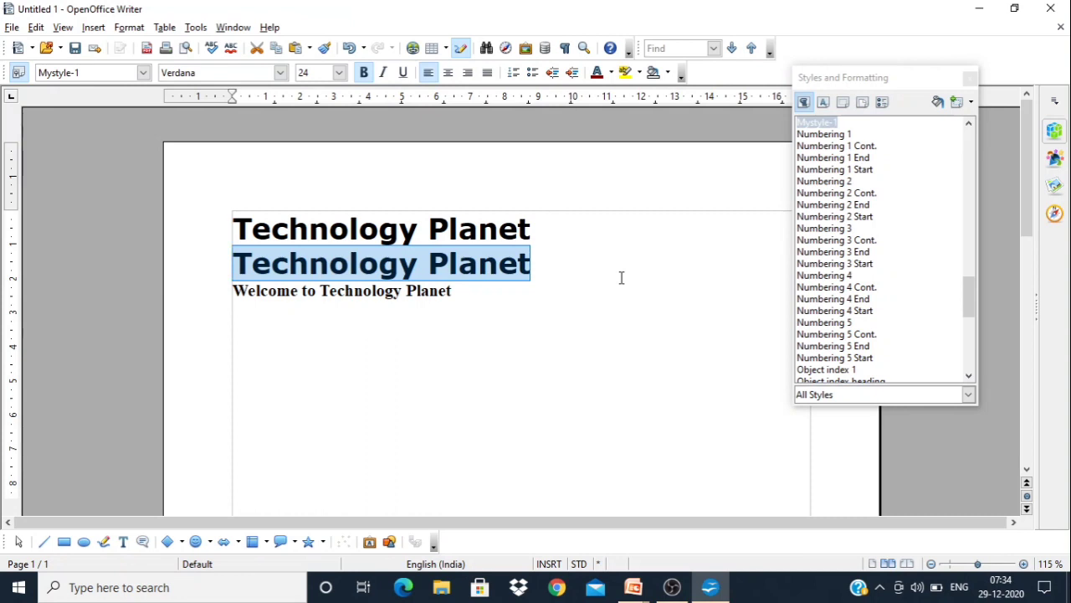
# Apply the paragraph style "Mystyle-1" to the "Welcome to Technology Planet" line and close the Styles and Formatting window
pyautogui.click(477, 307)
pyautogui.moveTo(460, 294); pyautogui.dragTo(227, 290)
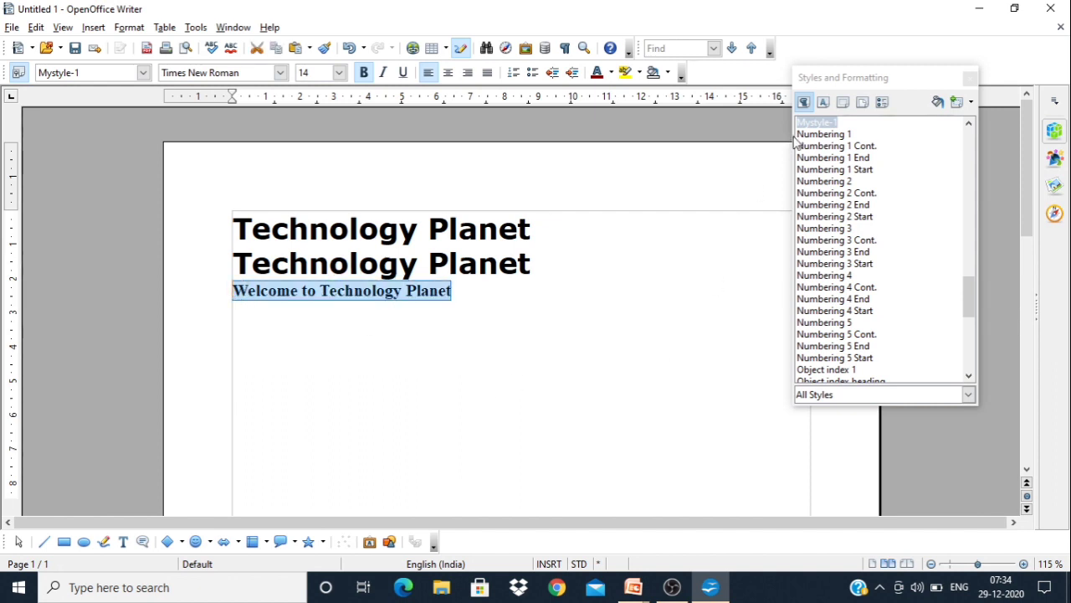
pyautogui.click(824, 102)
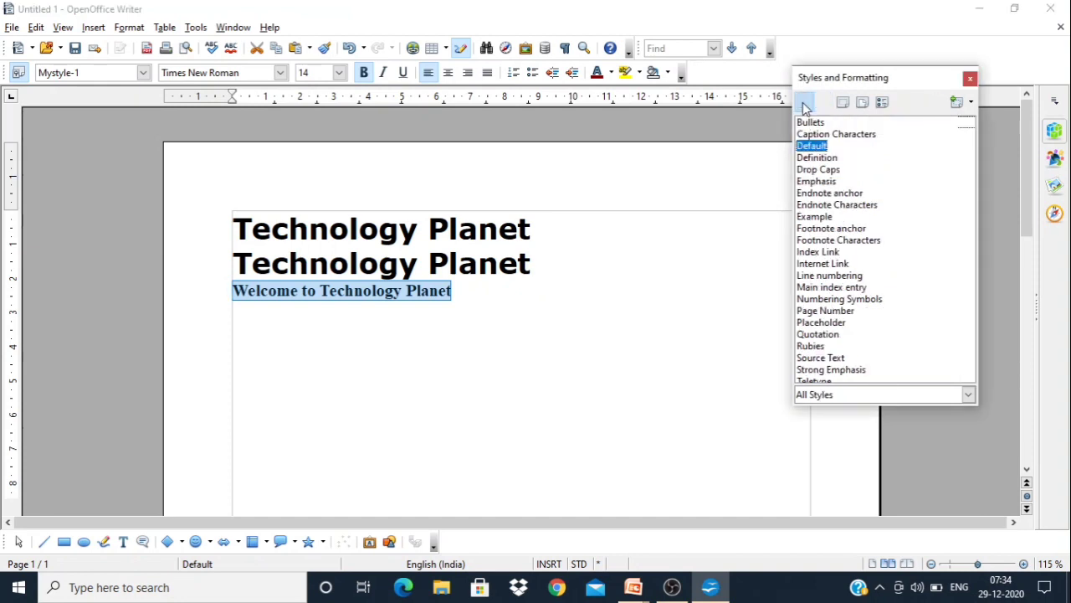
pyautogui.click(803, 102)
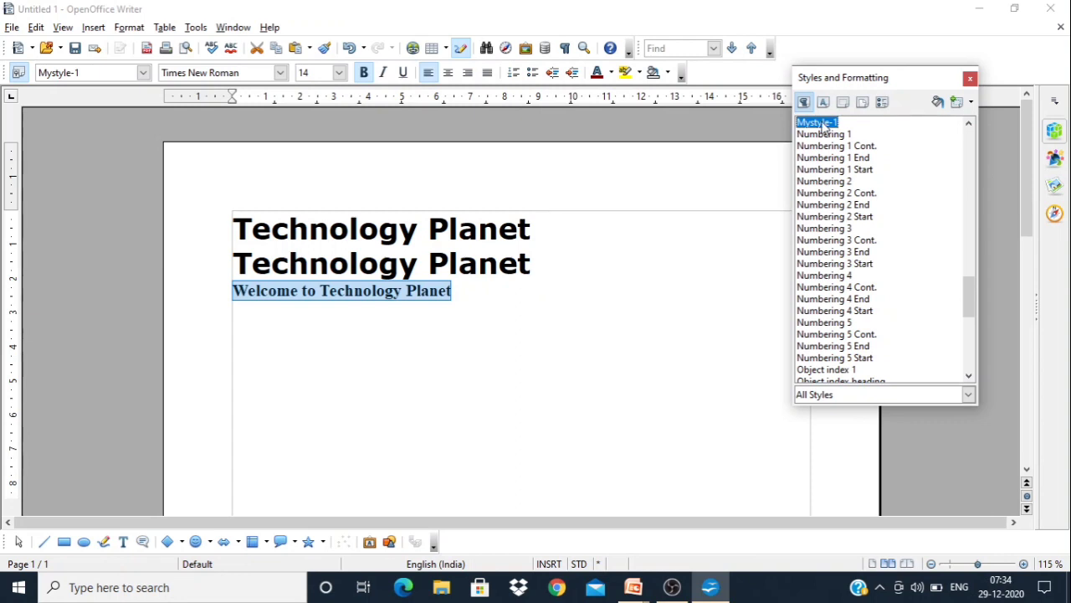
pyautogui.doubleClick(821, 124)
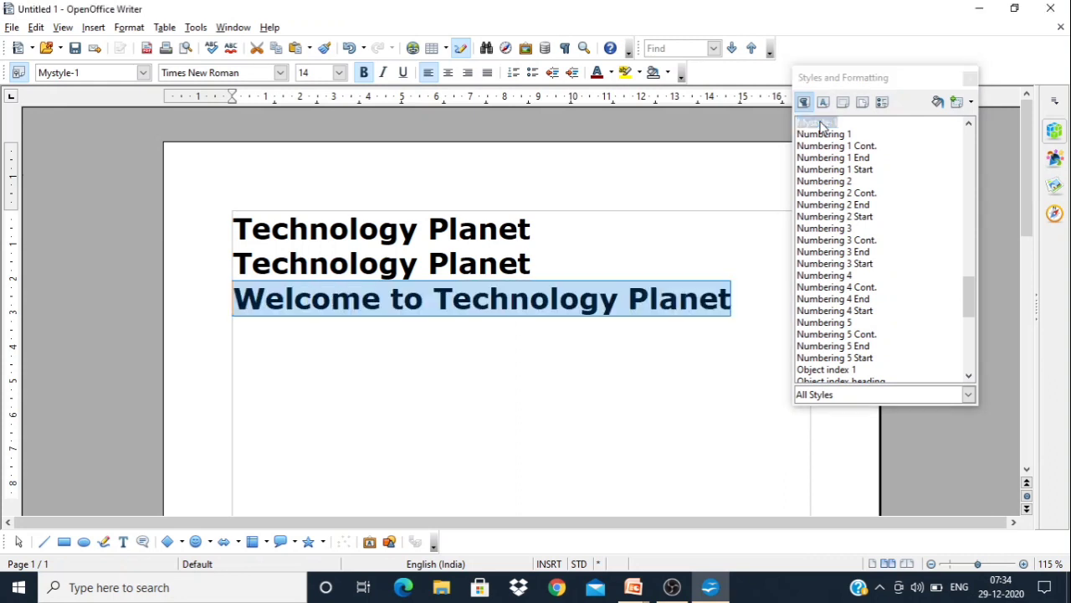
pyautogui.click(554, 373)
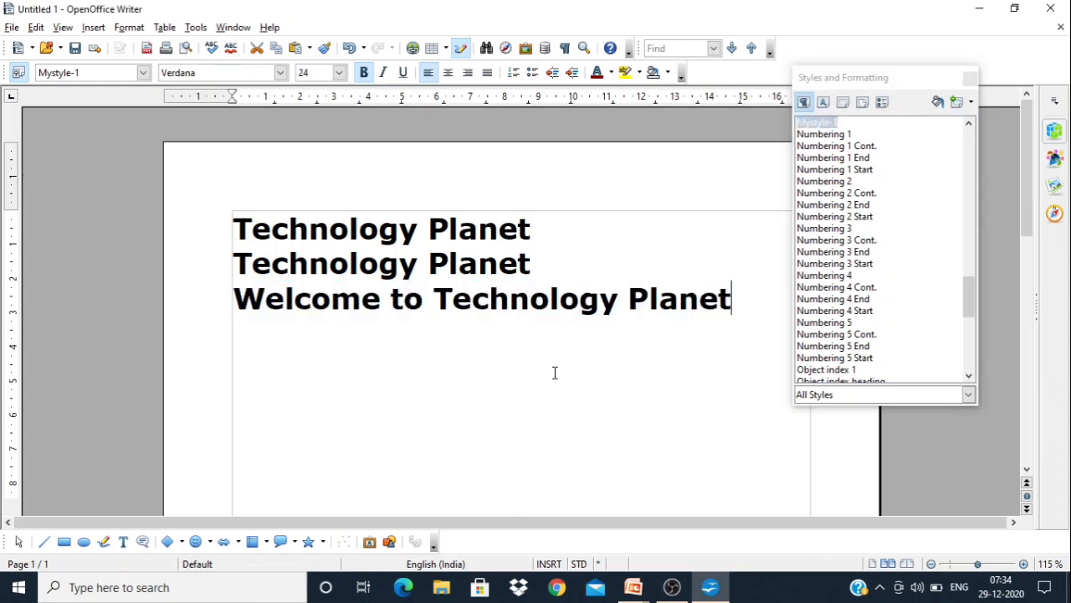
pyautogui.click(970, 80)
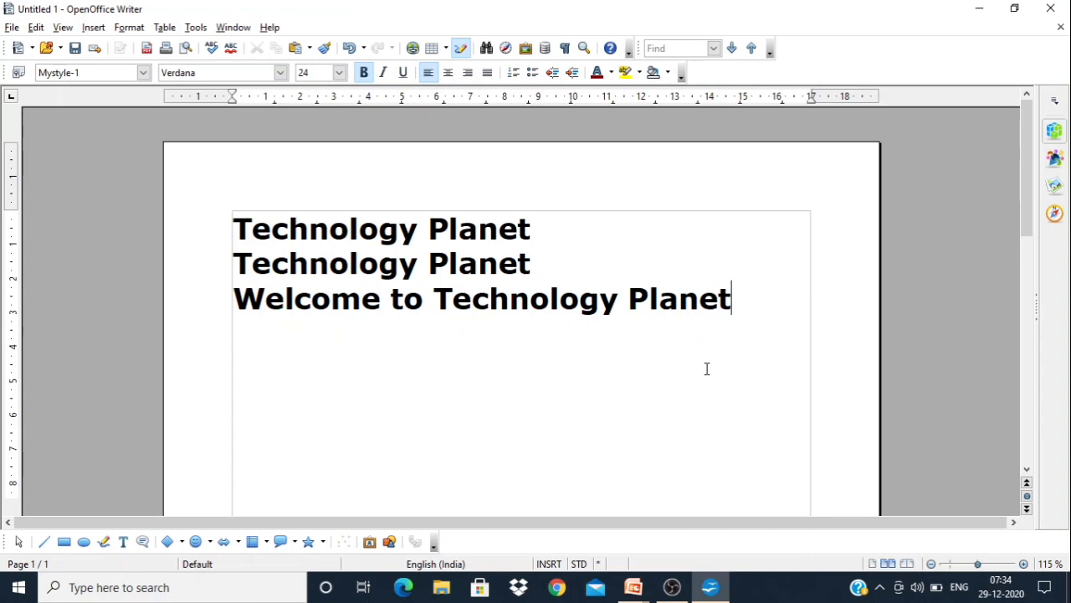
# Delete all the text in the document
pyautogui.hotkey('ctrl', 'a')
pyautogui.press('Delete')
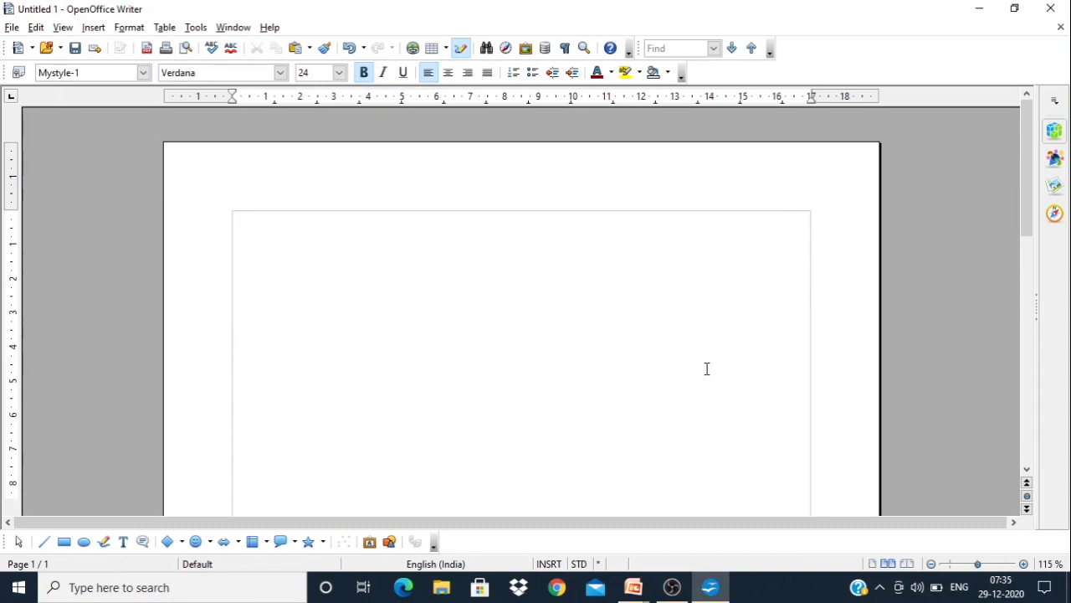
pyautogui.hotkey('alt', 'Tab')
pyautogui.click(376, 303)
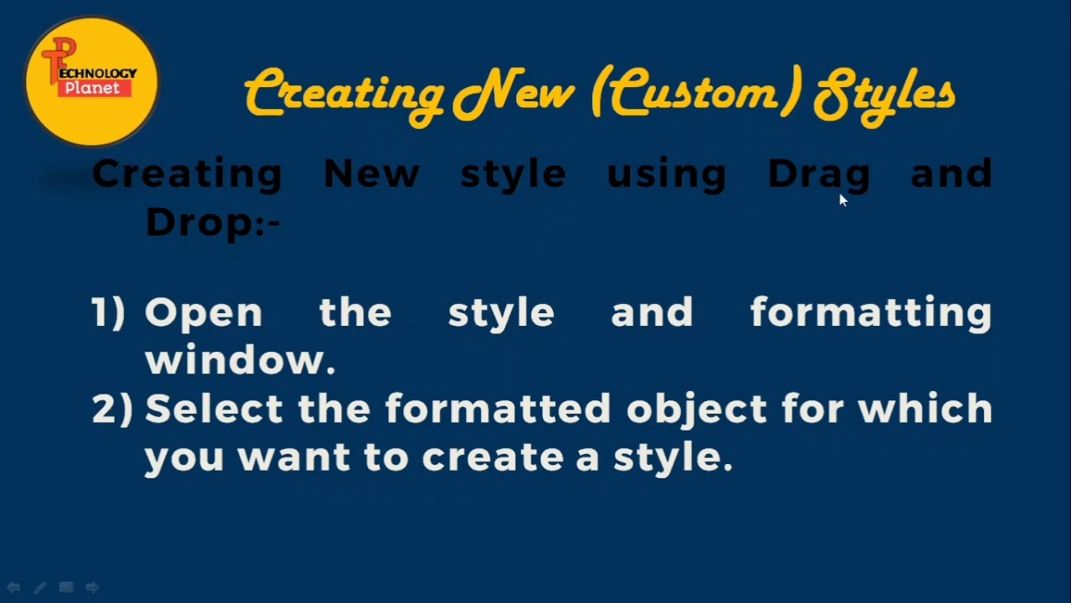
pyautogui.press('Right')
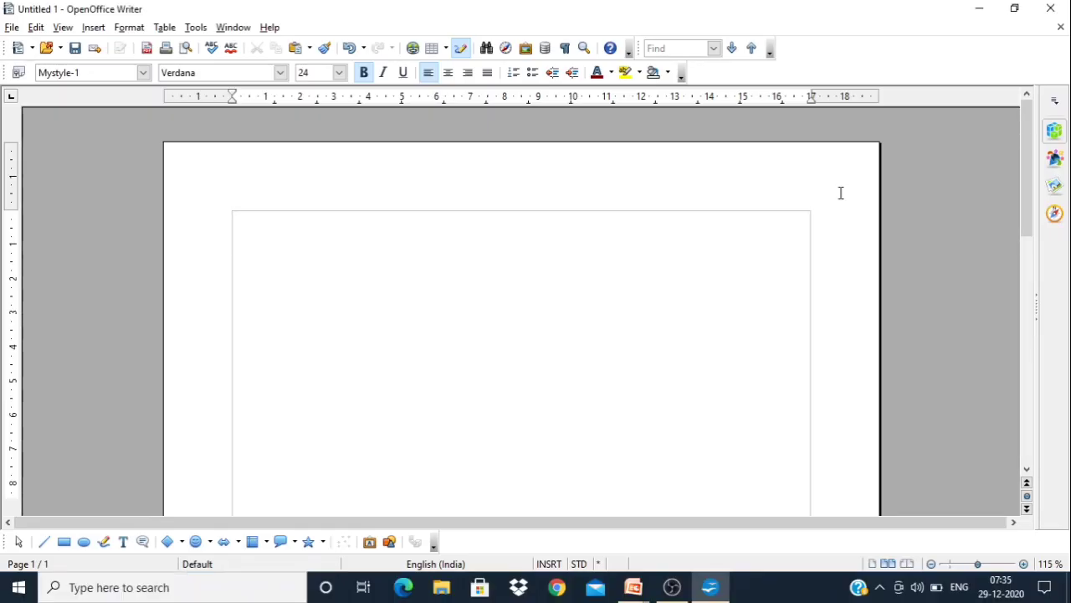
# Set the font to Modern No. 20 and the font size to 20 for the empty document's first line
pyautogui.click(281, 74)
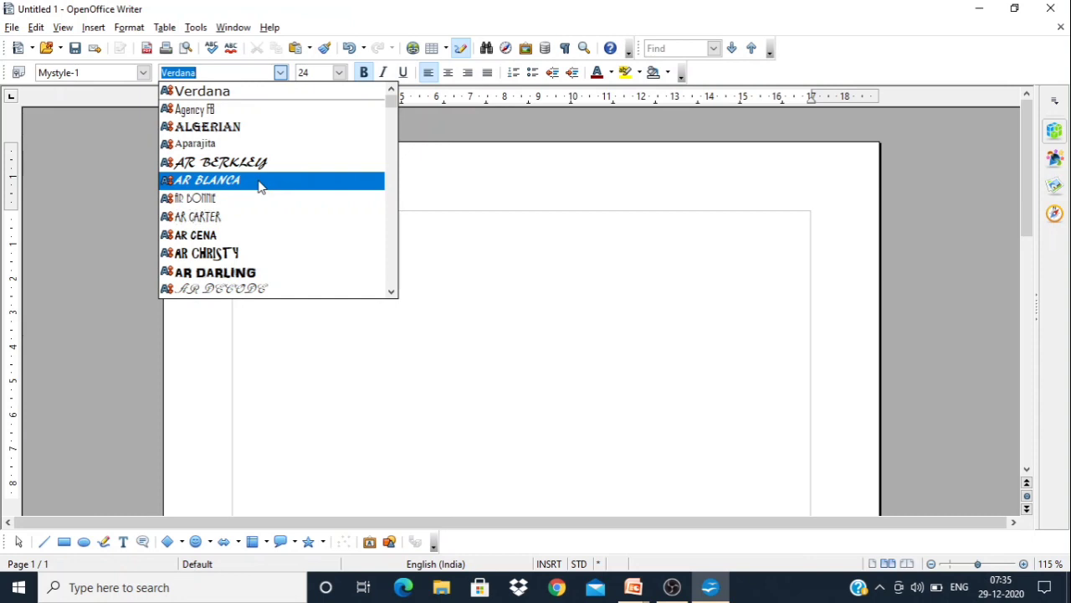
pyautogui.write('Modern')
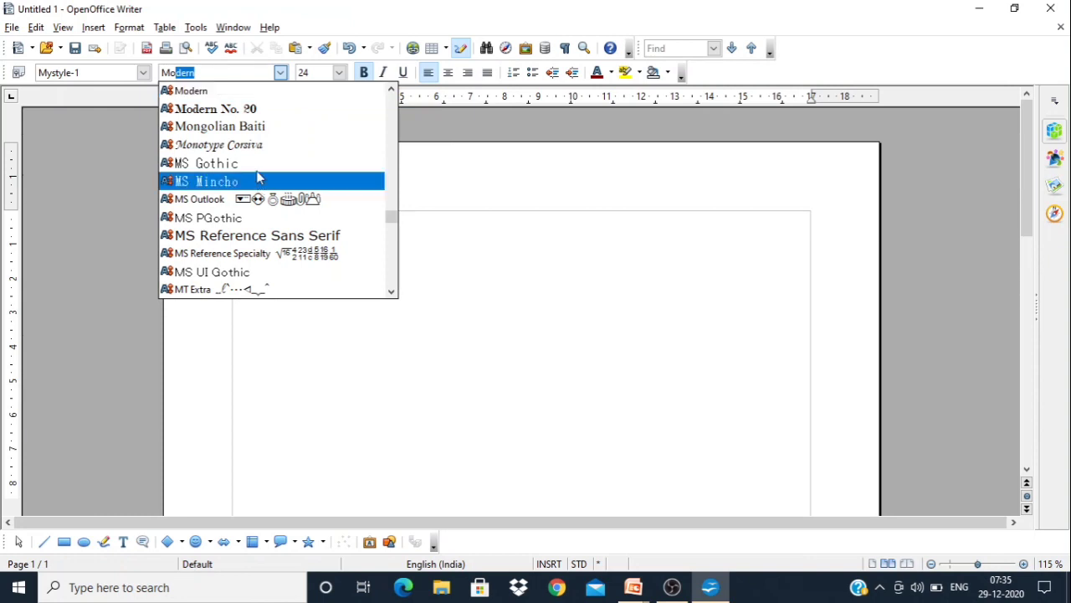
pyautogui.click(233, 108)
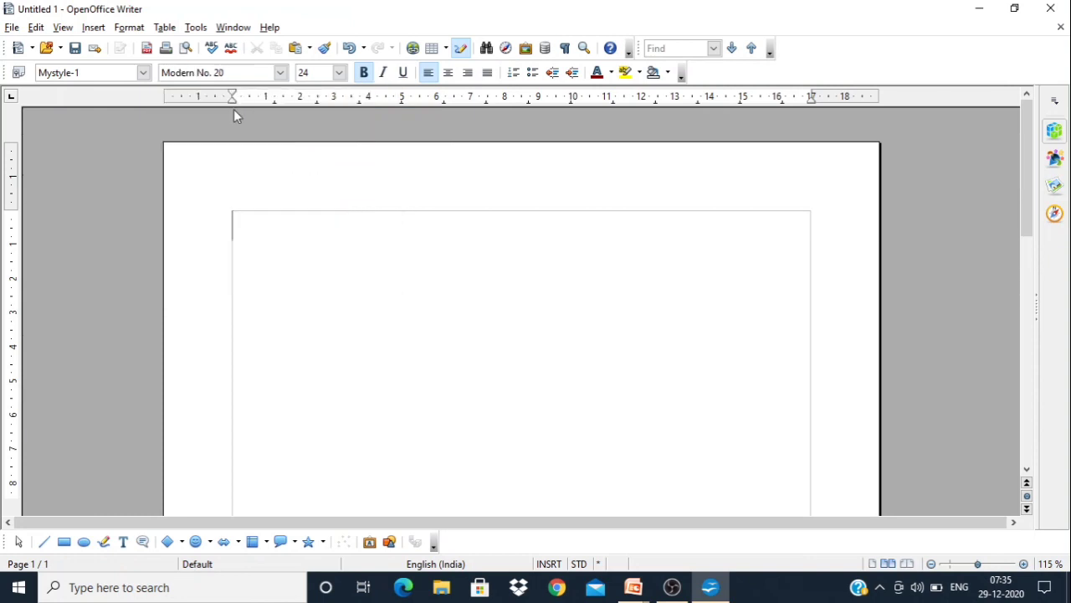
pyautogui.click(339, 73)
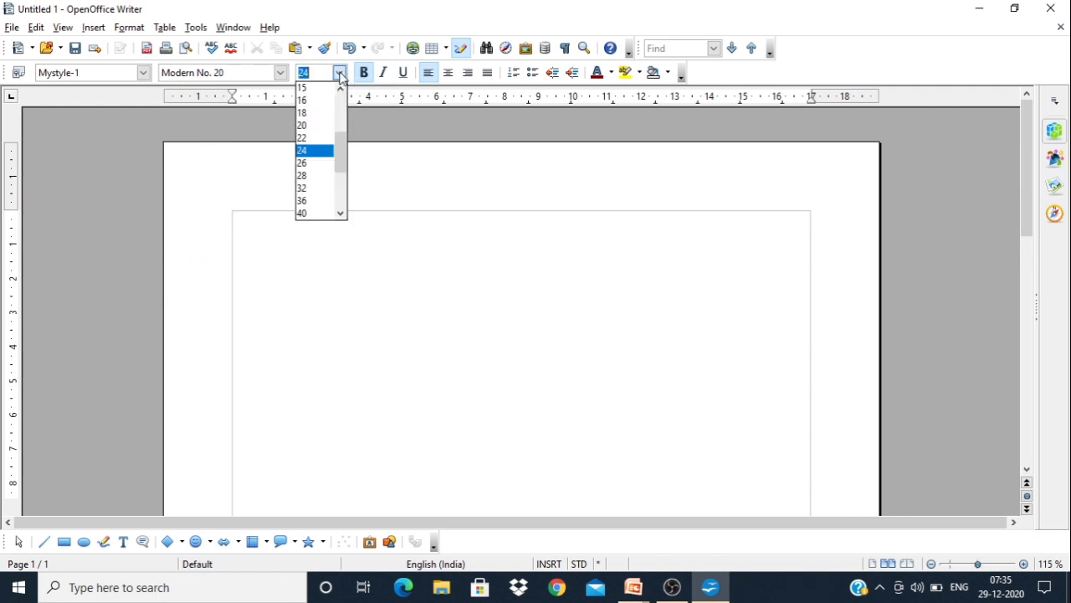
pyautogui.click(308, 125)
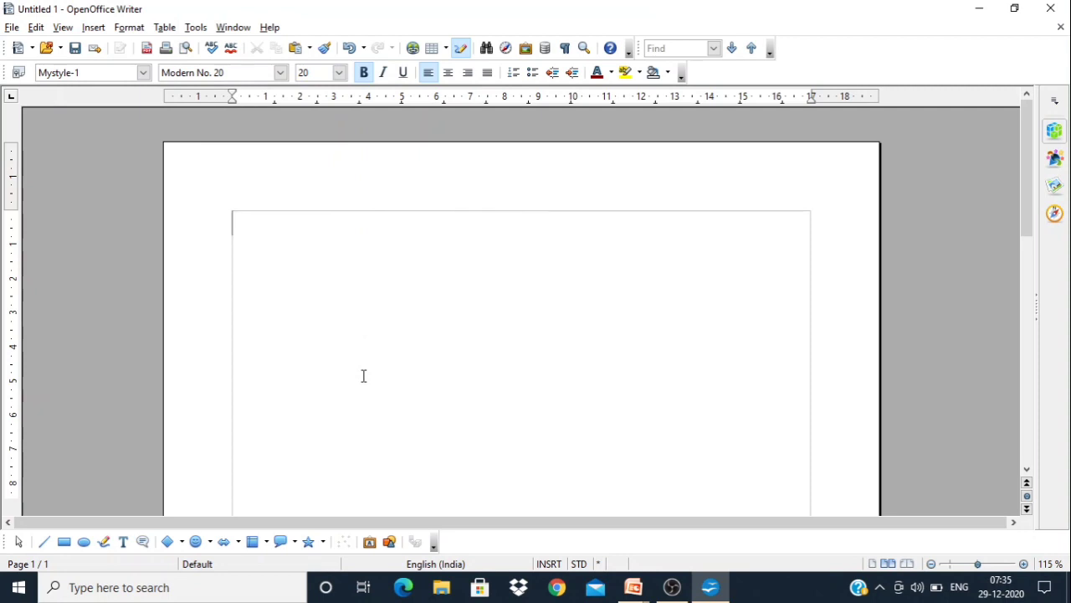
# Enter the text "Welcome to Technology Planet" on the first line
pyautogui.write('Wel')
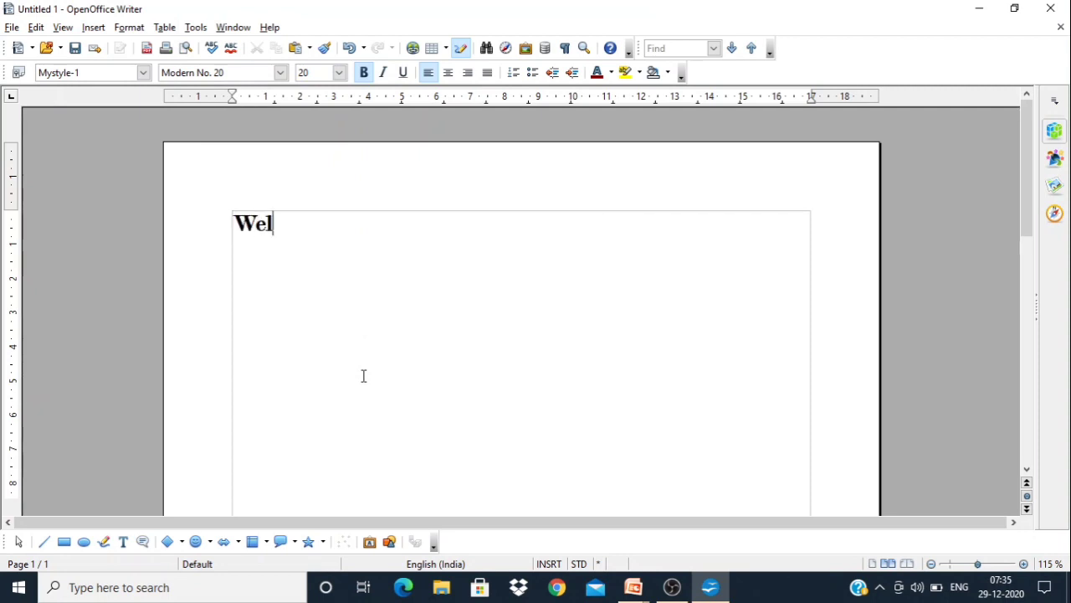
pyautogui.write('come to ')
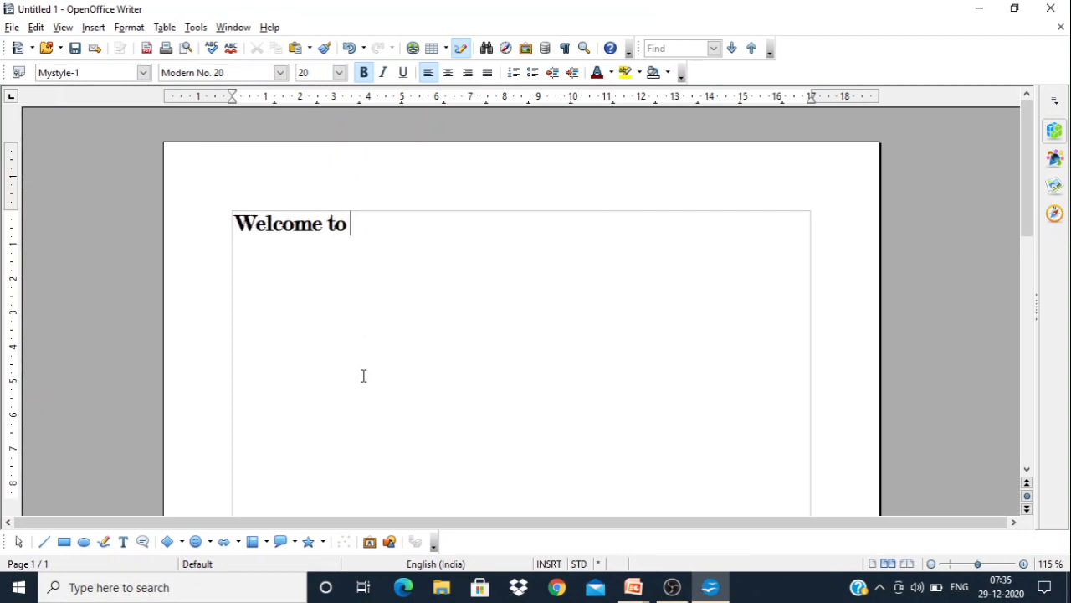
pyautogui.write('Techno')
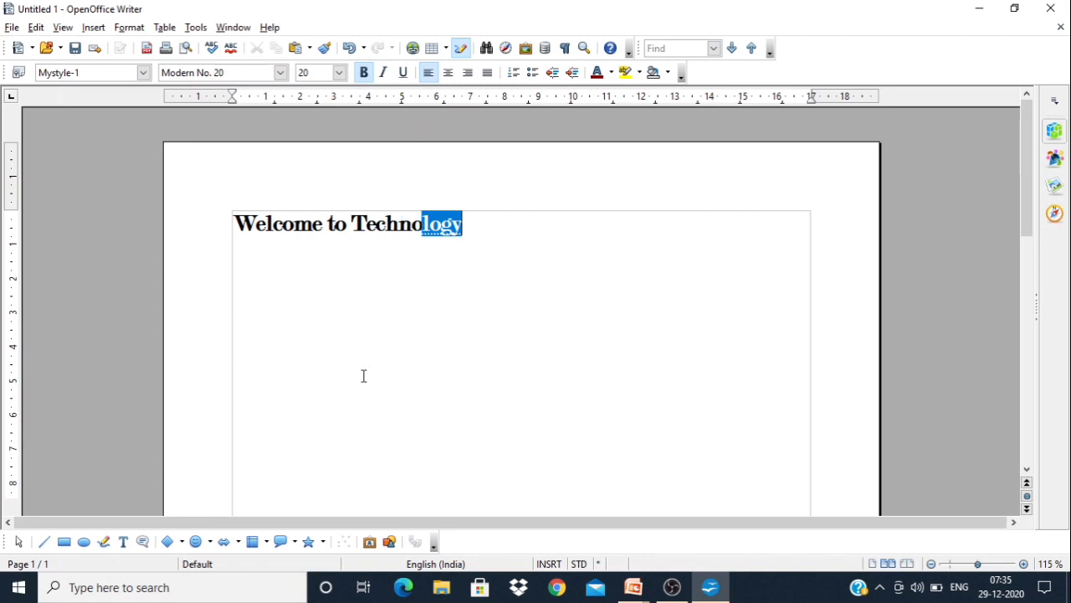
pyautogui.write('logy Planet')
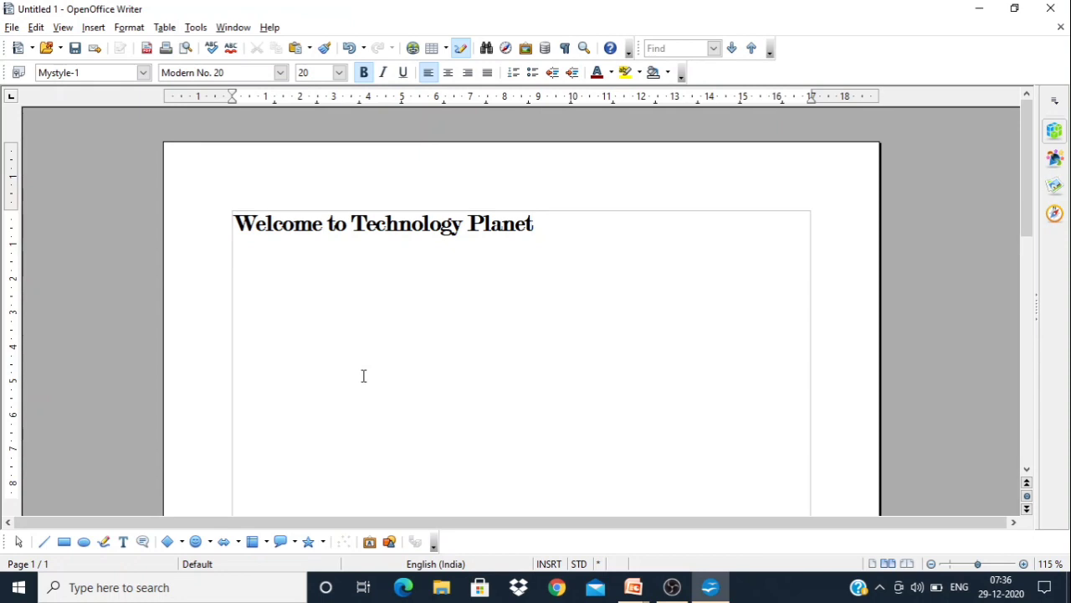
# Select the whole "Welcome to Technology Planet" line and display the paragraph styles in the Styles and Formatting window
pyautogui.hotkey('ctrl', 'a')
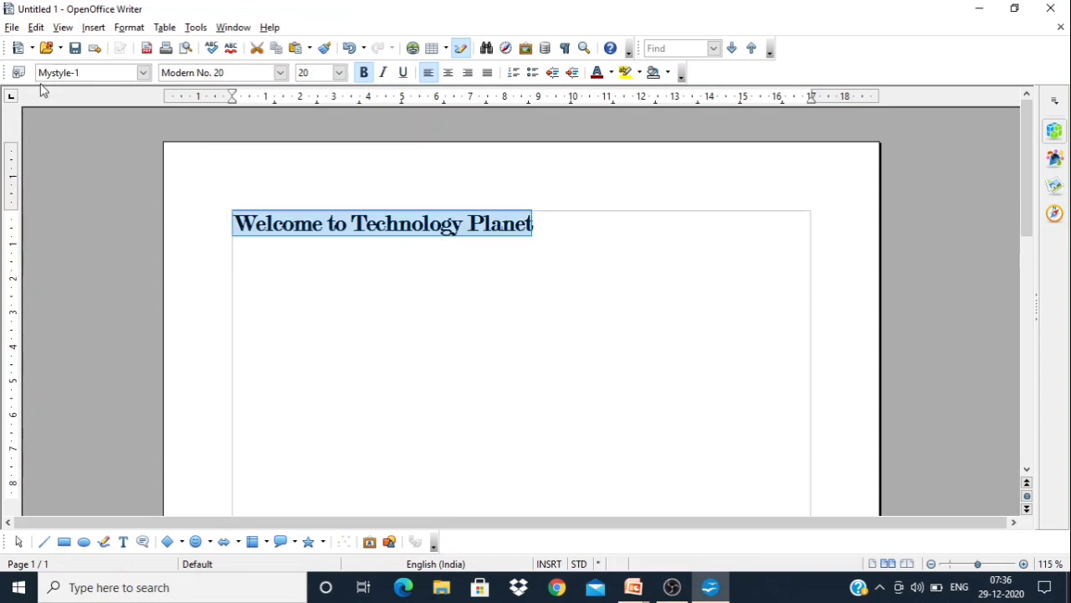
pyautogui.click(18, 73)
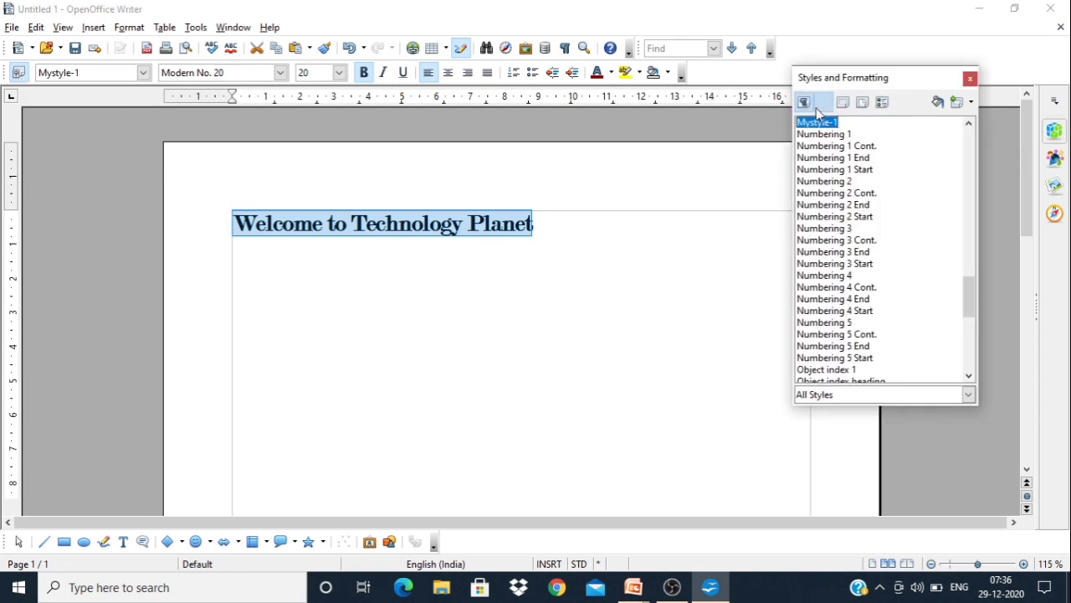
pyautogui.click(824, 103)
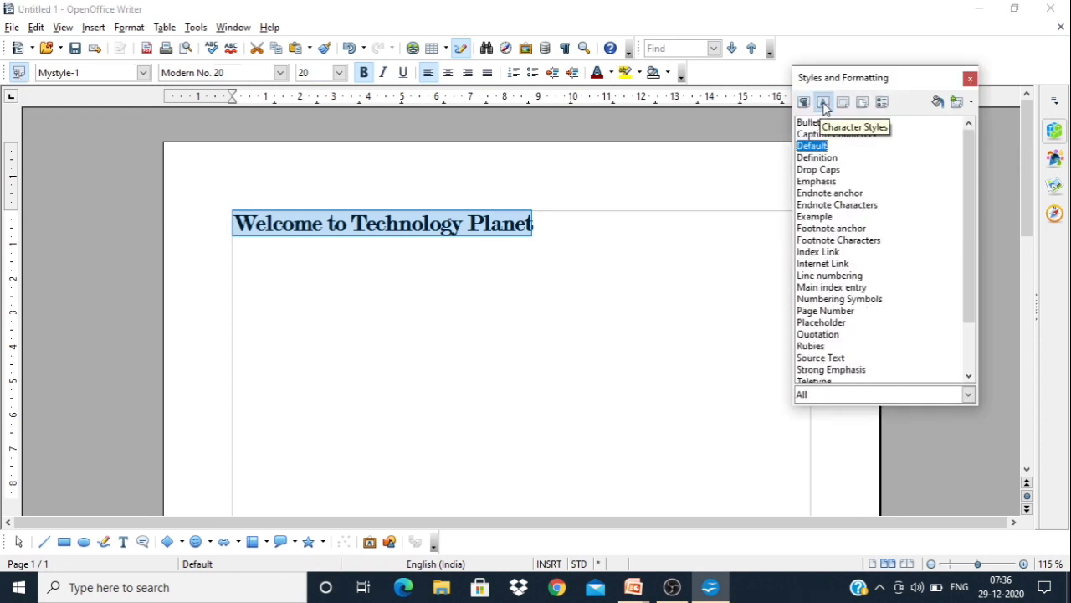
pyautogui.click(804, 103)
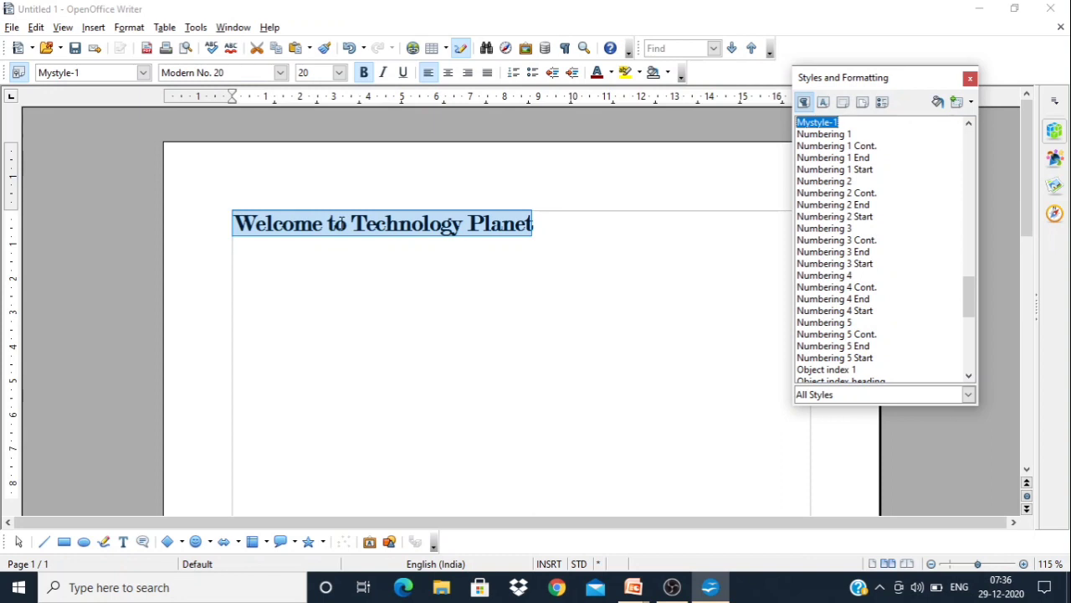
# Create a paragraph style named "Mystyle-2" by dropping the selected text onto the styles list, and close the Styles and Formatting window
pyautogui.click(341, 224)
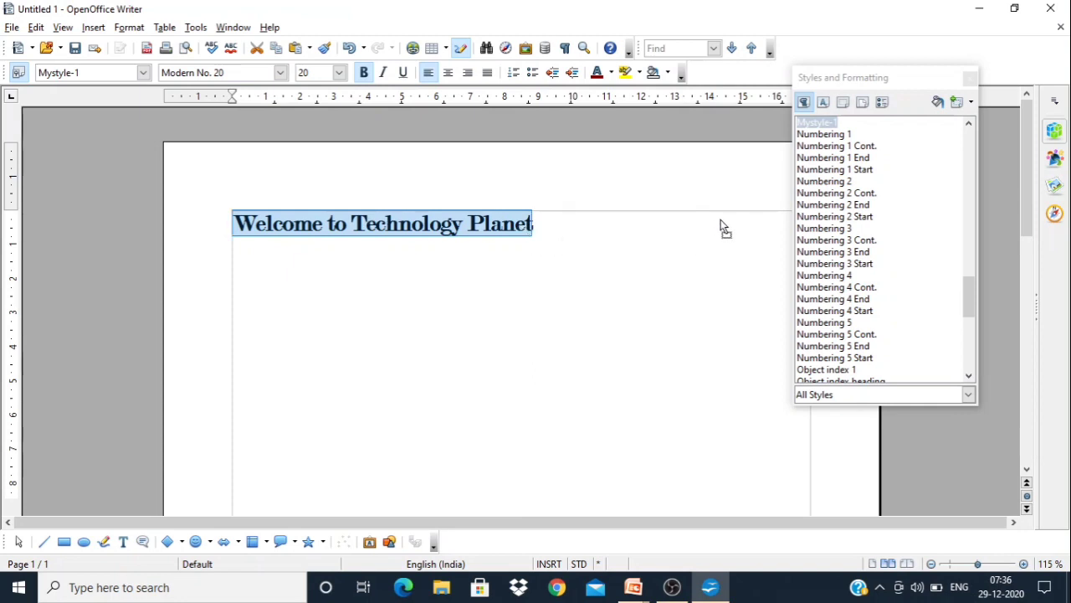
pyautogui.moveTo(842, 200); pyautogui.dragTo(870, 219)
pyautogui.moveTo(870, 220); pyautogui.dragTo(870, 220)
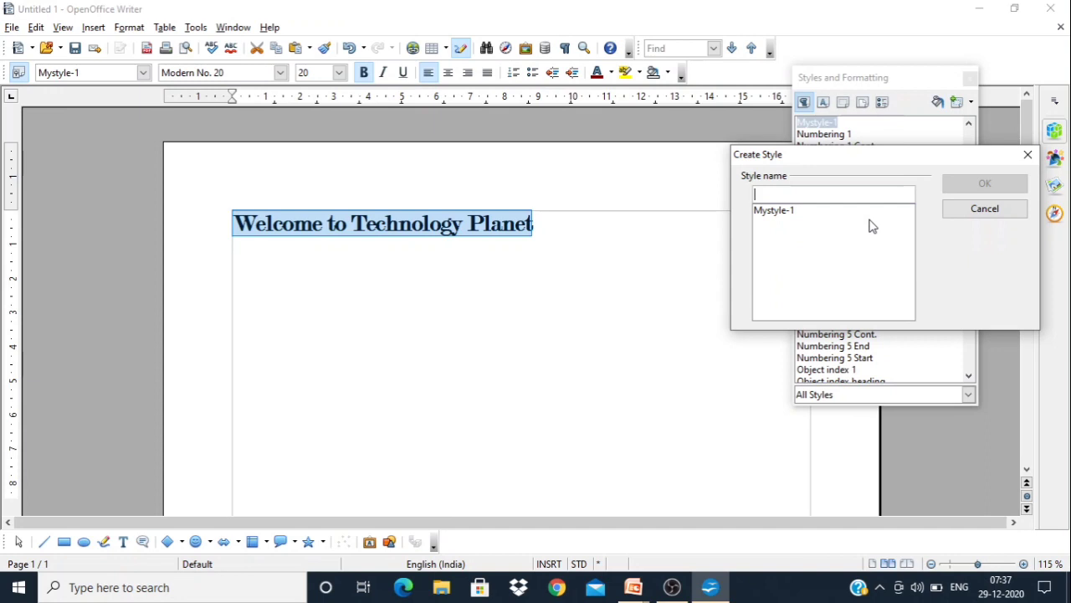
pyautogui.write('My')
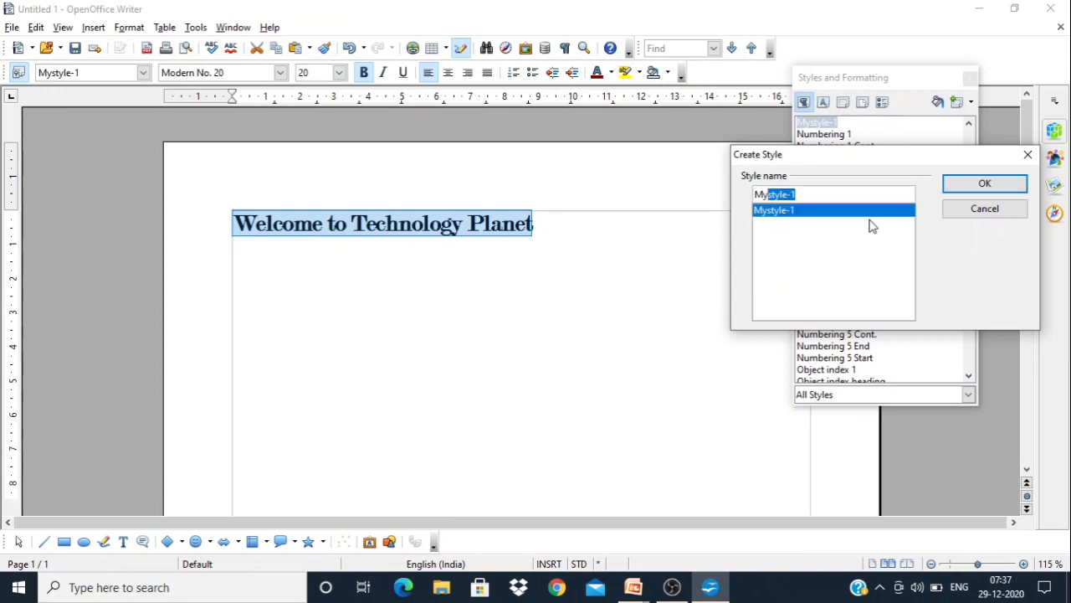
pyautogui.write('style-2')
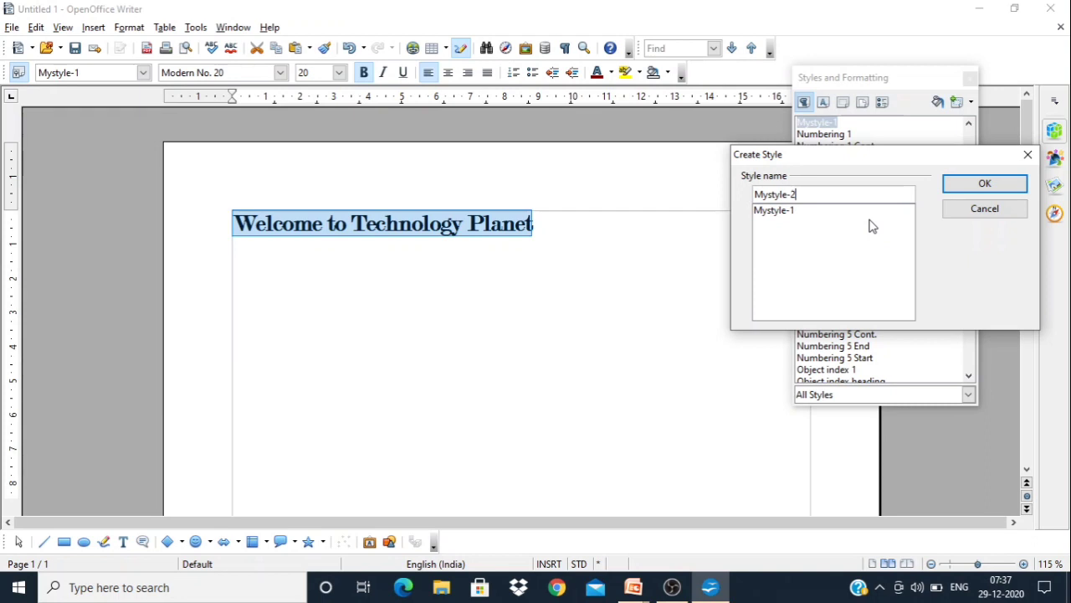
pyautogui.click(960, 186)
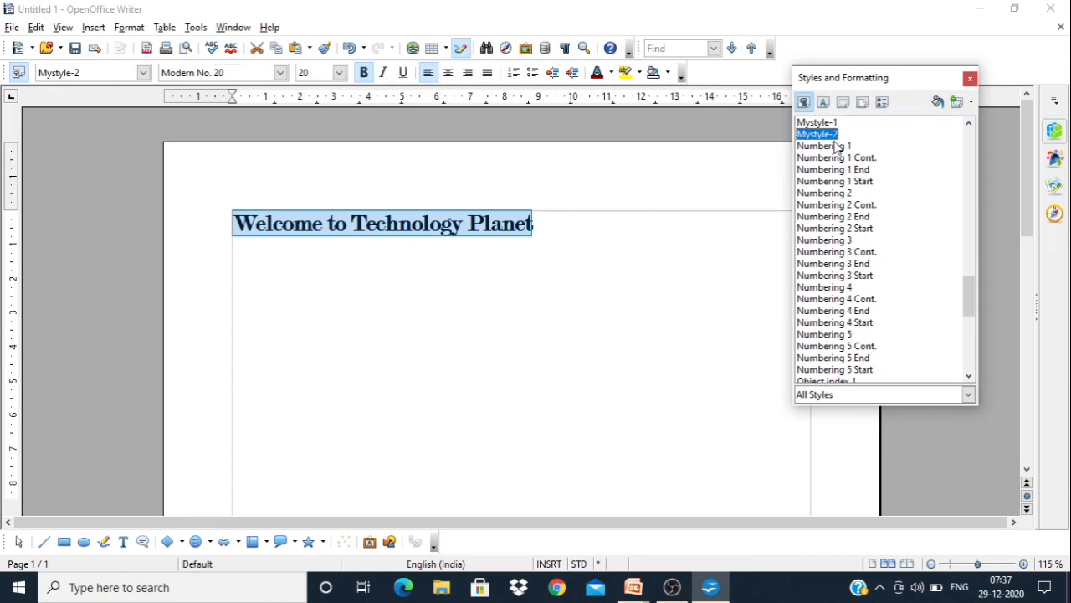
pyautogui.click(562, 223)
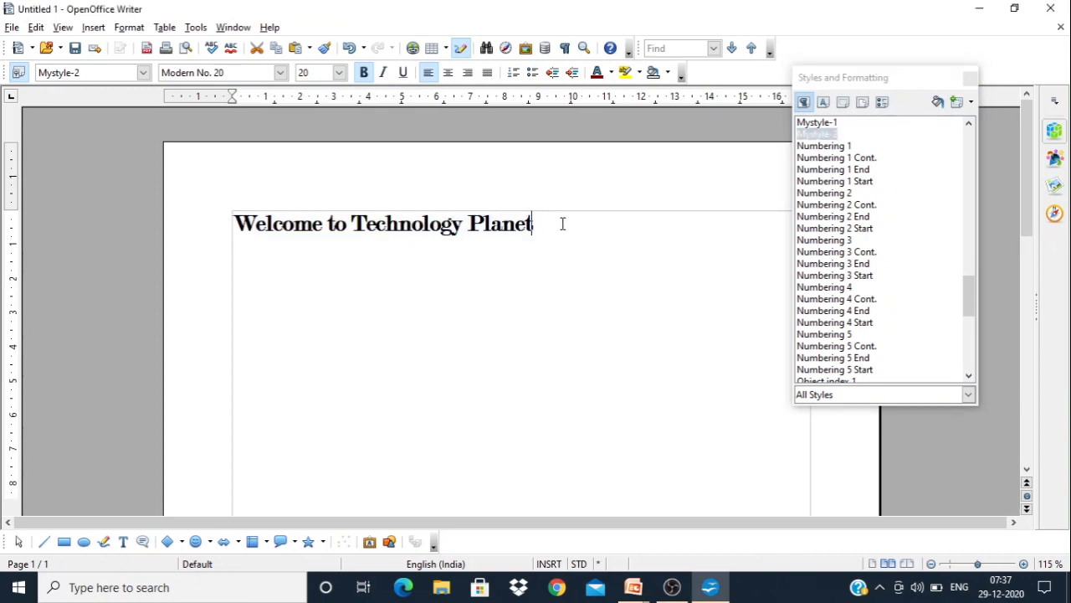
pyautogui.click(970, 78)
# Start a second line below the heading and set its font to Times New Roman at size 14
pyautogui.press('Return')
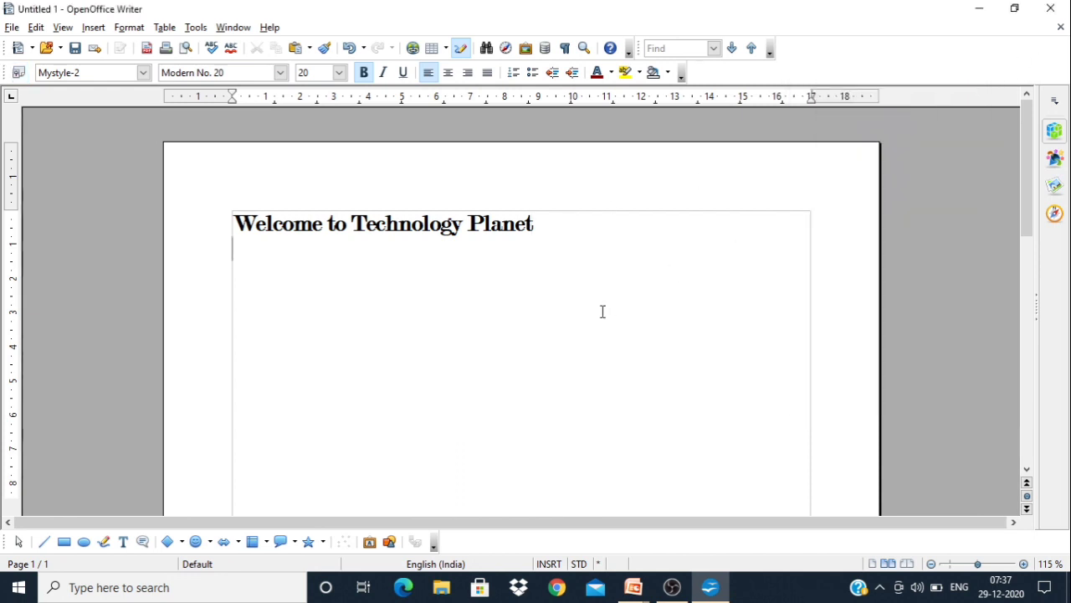
pyautogui.click(281, 73)
pyautogui.write('Tim')
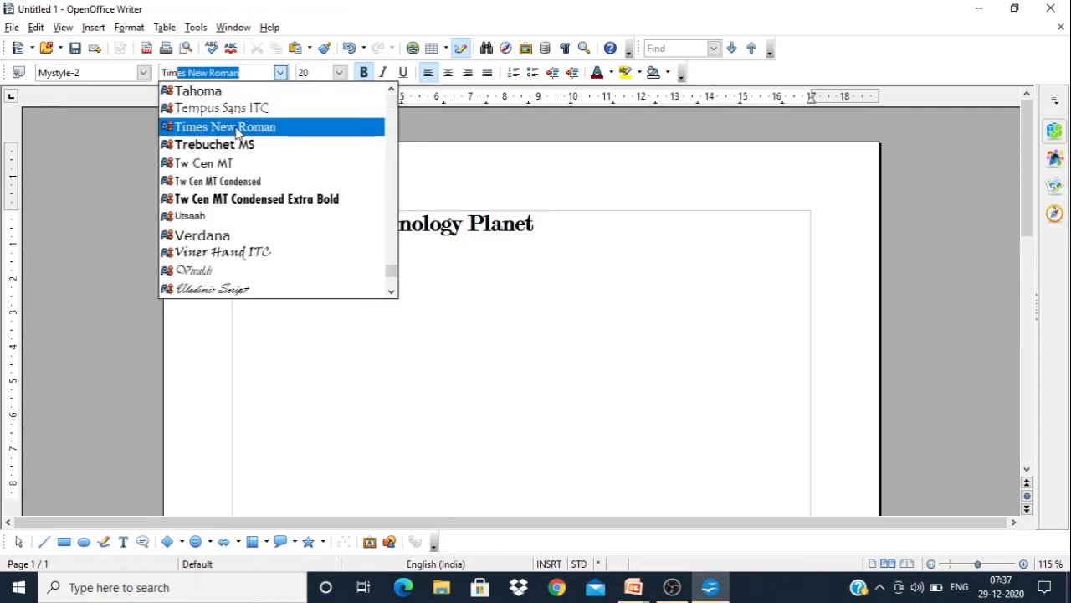
pyautogui.write('e')
pyautogui.click(236, 126)
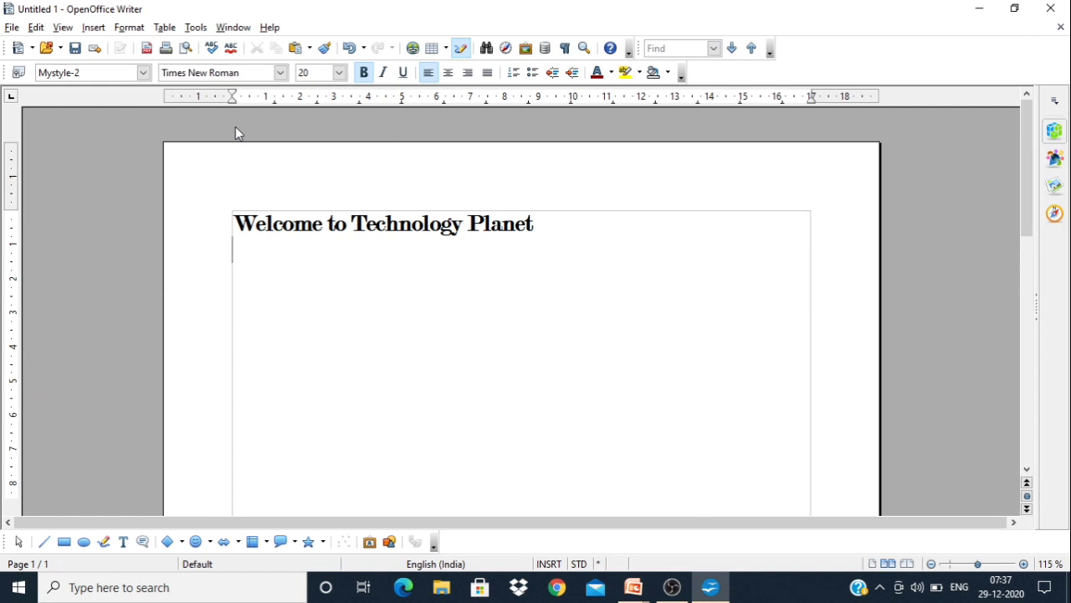
pyautogui.click(339, 73)
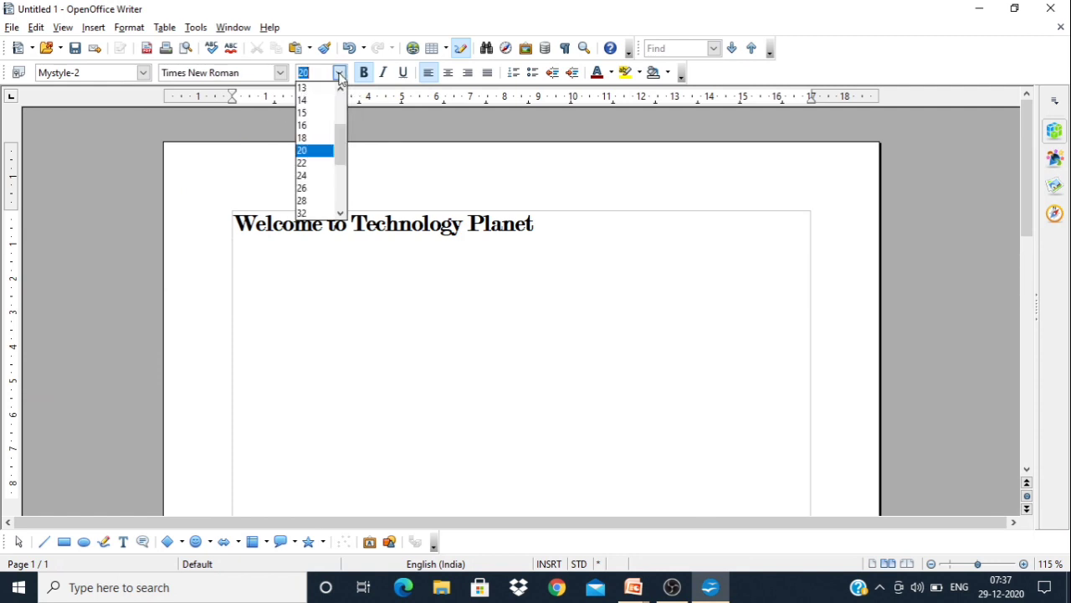
pyautogui.click(307, 112)
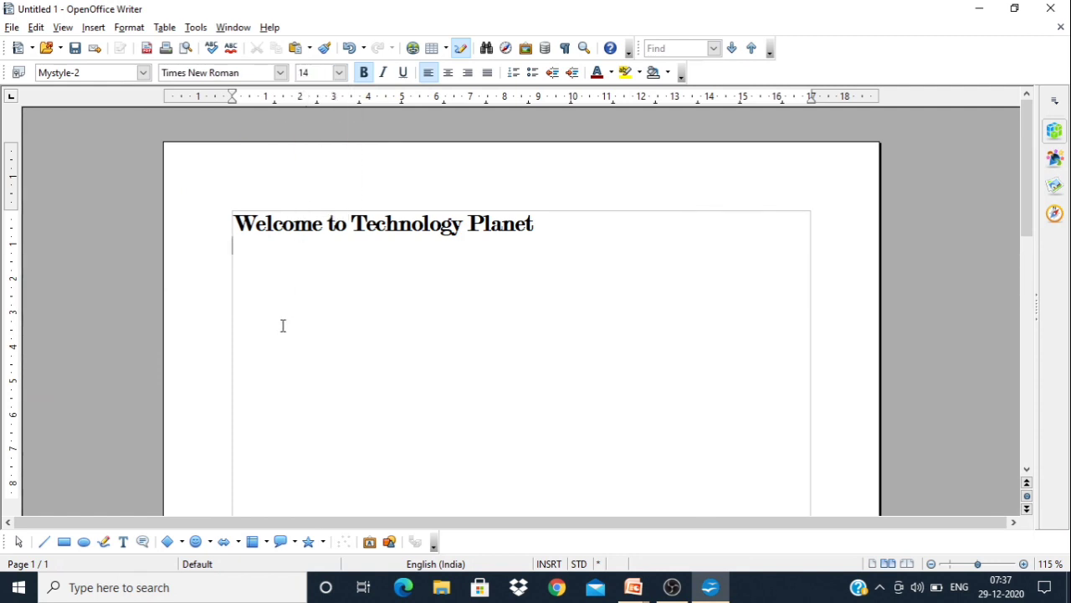
# Enter the text "Technology Planet" on the second line
pyautogui.write('Technol')
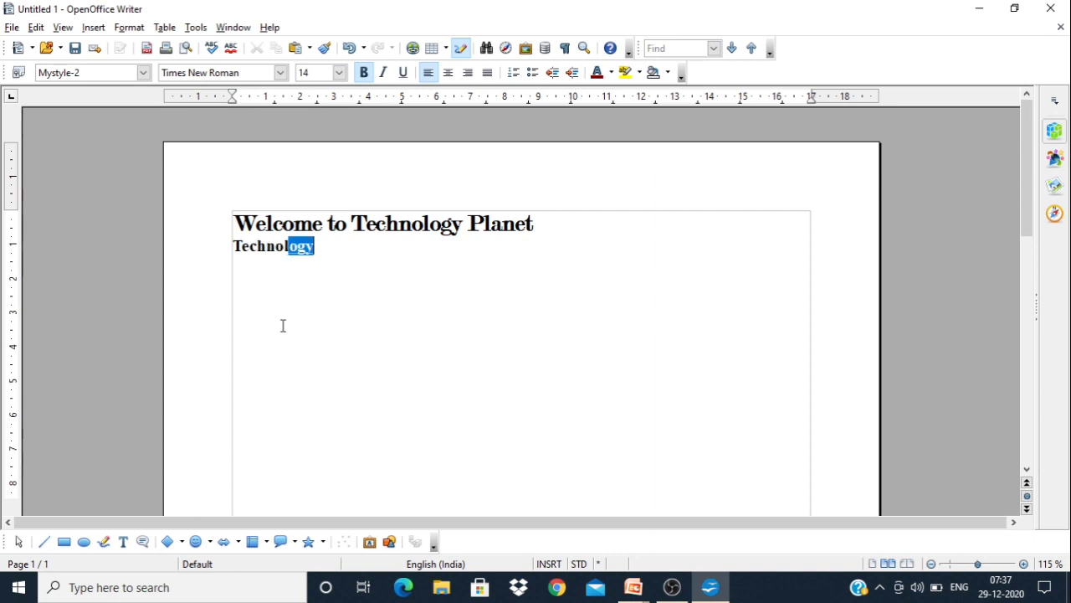
pyautogui.write('o')
pyautogui.press('Return')
pyautogui.write('Pl')
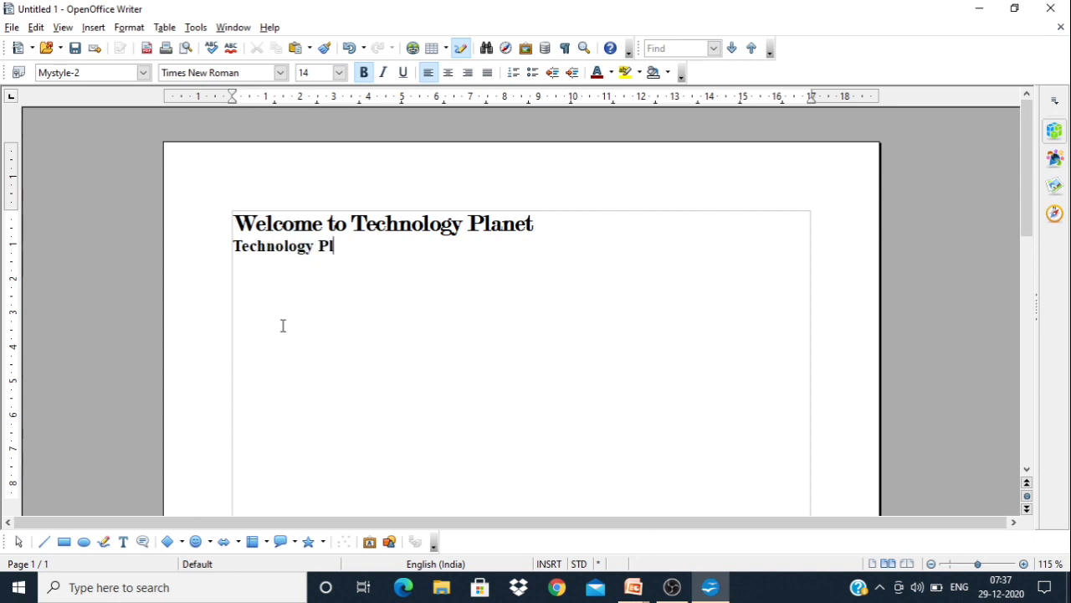
pyautogui.write('anet')
# Remove the bold formatting from the newly entered "Technology Planet" line and leave it deselected
pyautogui.hotkey('shift', 'Left')
pyautogui.hotkey('shift', 'Left')
pyautogui.hotkey('shift', 'Left')
pyautogui.hotkey('shift', 'Left')
pyautogui.hotkey('shift', 'Left')
pyautogui.hotkey('shift', 'Left')
pyautogui.hotkey('shift', 'Left')
pyautogui.hotkey('shift', 'Left')
pyautogui.hotkey('shift', 'Left')
pyautogui.hotkey('shift', 'Left')
pyautogui.hotkey('shift', 'Left')
pyautogui.hotkey('shift', 'Left')
pyautogui.hotkey('shift', 'Left')
pyautogui.hotkey('shift', 'Left')
pyautogui.hotkey('shift', 'Left')
pyautogui.hotkey('shift', 'Left')
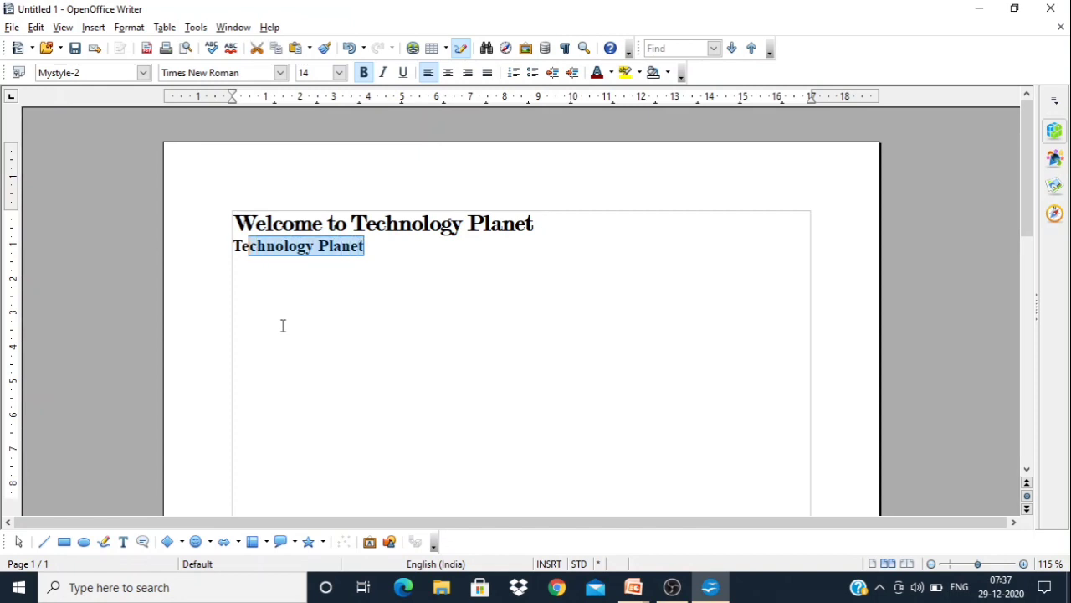
pyautogui.hotkey('shift', 'Left')
pyautogui.hotkey('shift', 'Left')
pyautogui.hotkey('ctrl', 'b')
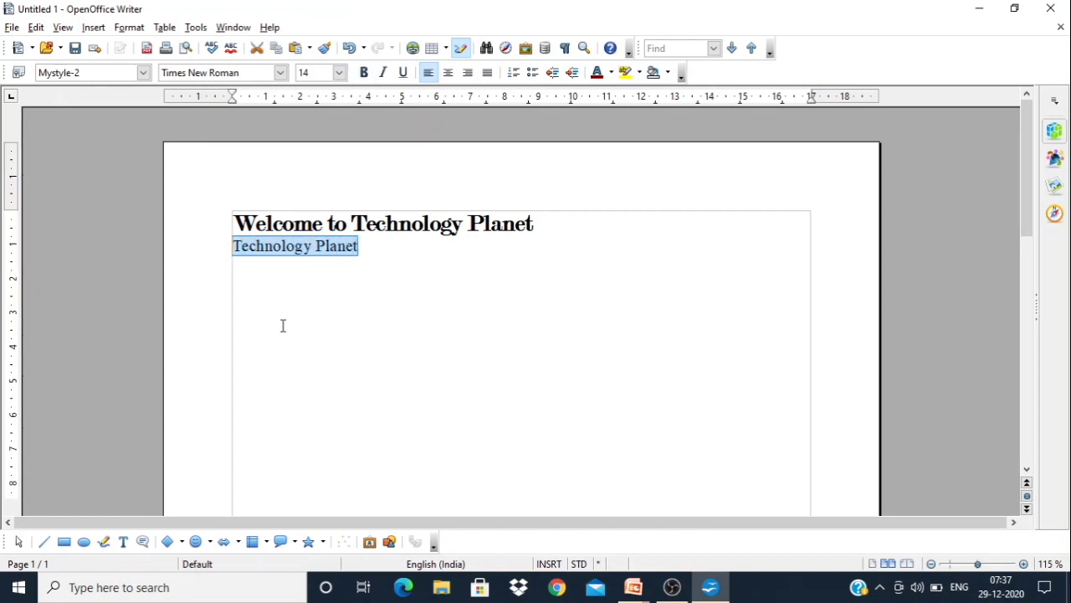
pyautogui.click(426, 291)
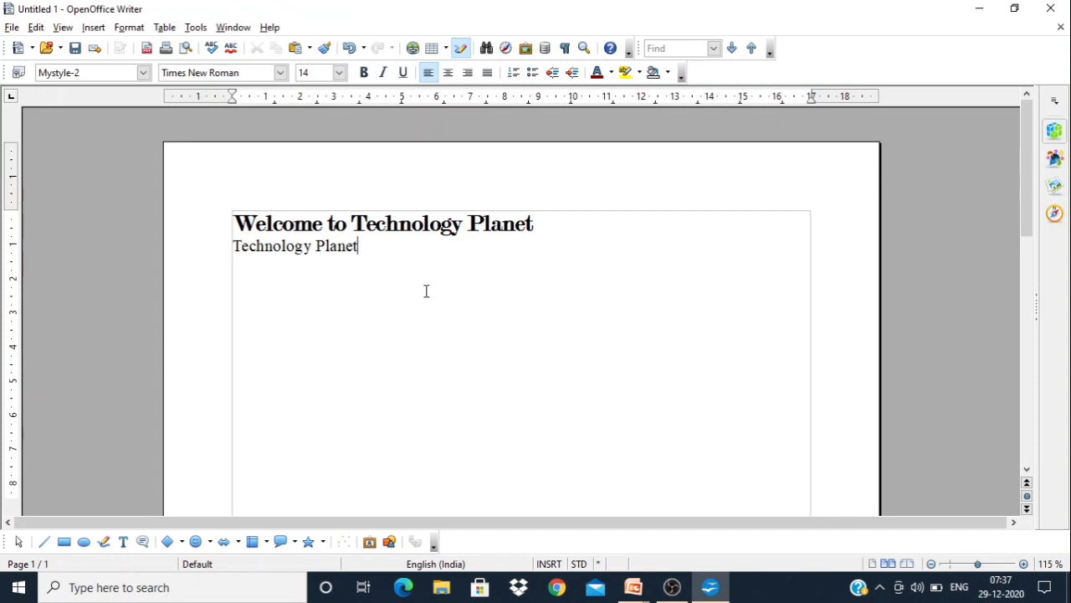
pyautogui.moveTo(363, 246); pyautogui.dragTo(228, 246)
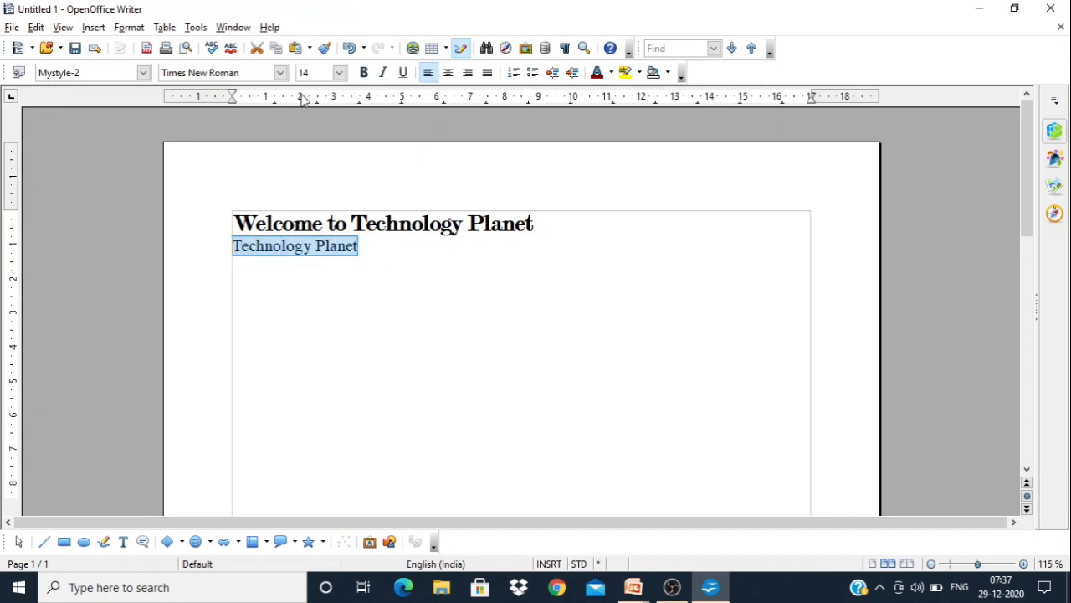
pyautogui.click(368, 261)
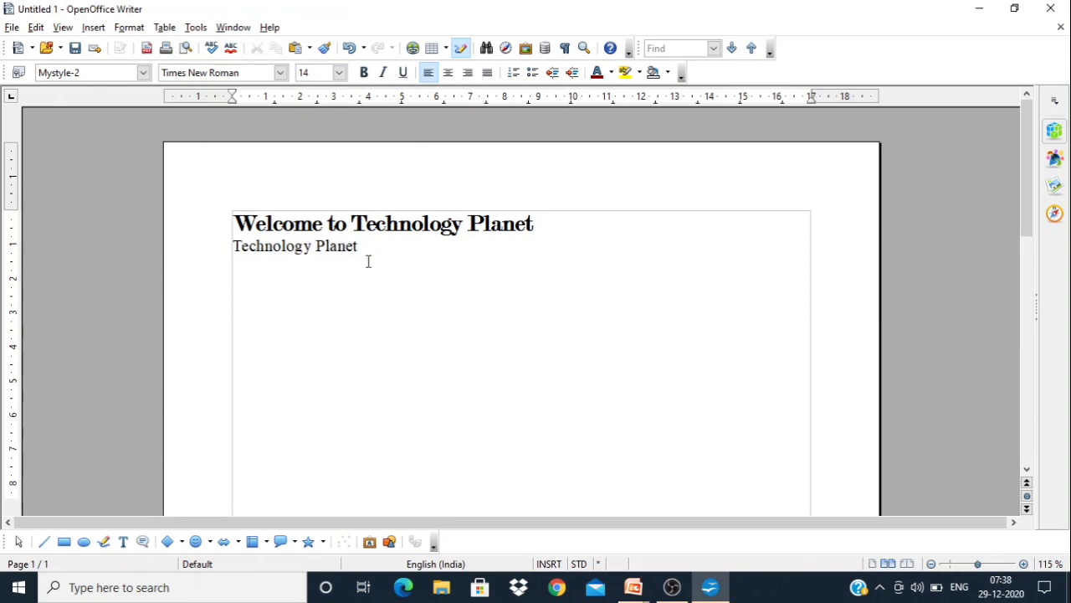
# Apply the Mystyle-2 paragraph style to the "Technology Planet" line, close the Styles and Formatting window and deselect the text
pyautogui.click(18, 74)
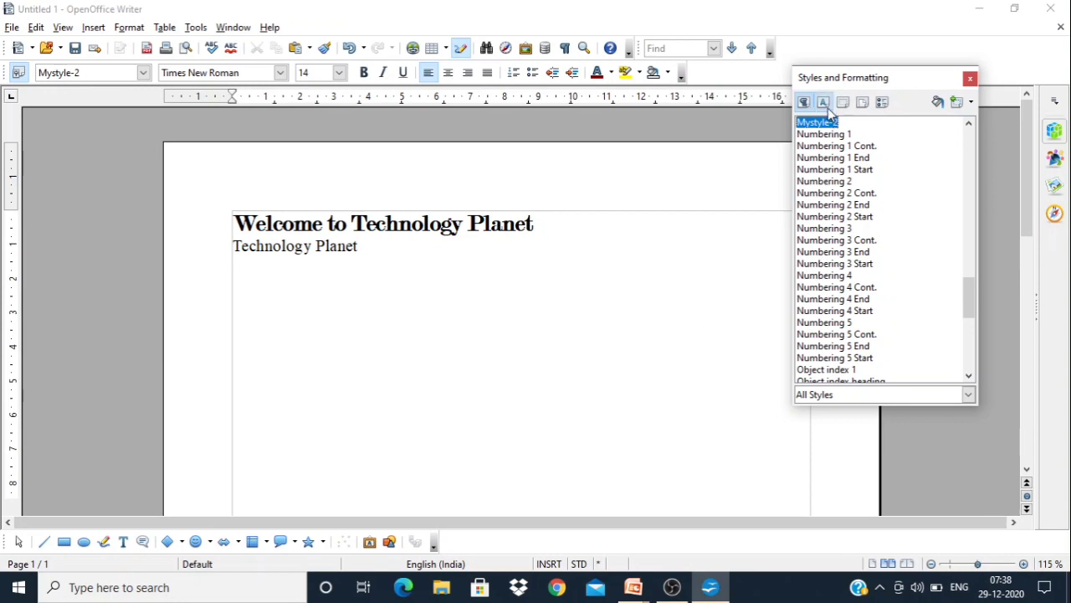
pyautogui.moveTo(361, 247); pyautogui.dragTo(230, 246)
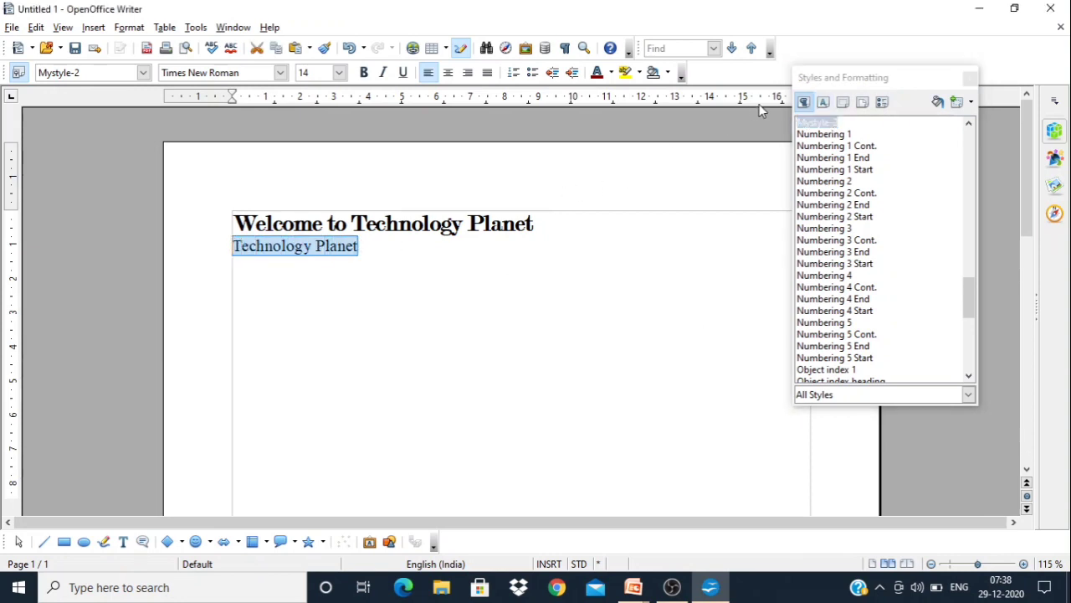
pyautogui.click(823, 102)
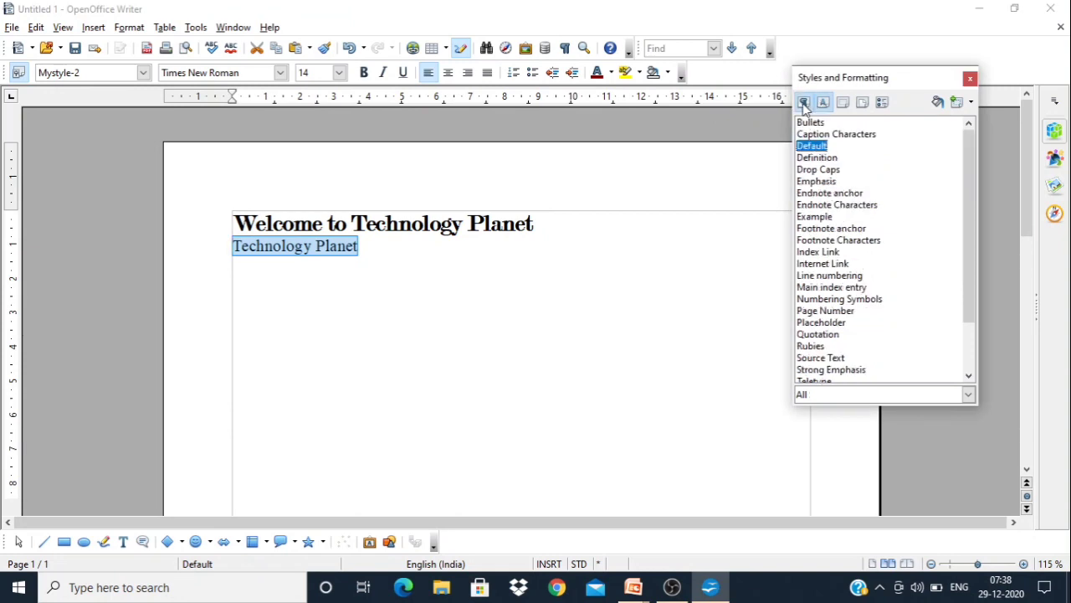
pyautogui.click(803, 102)
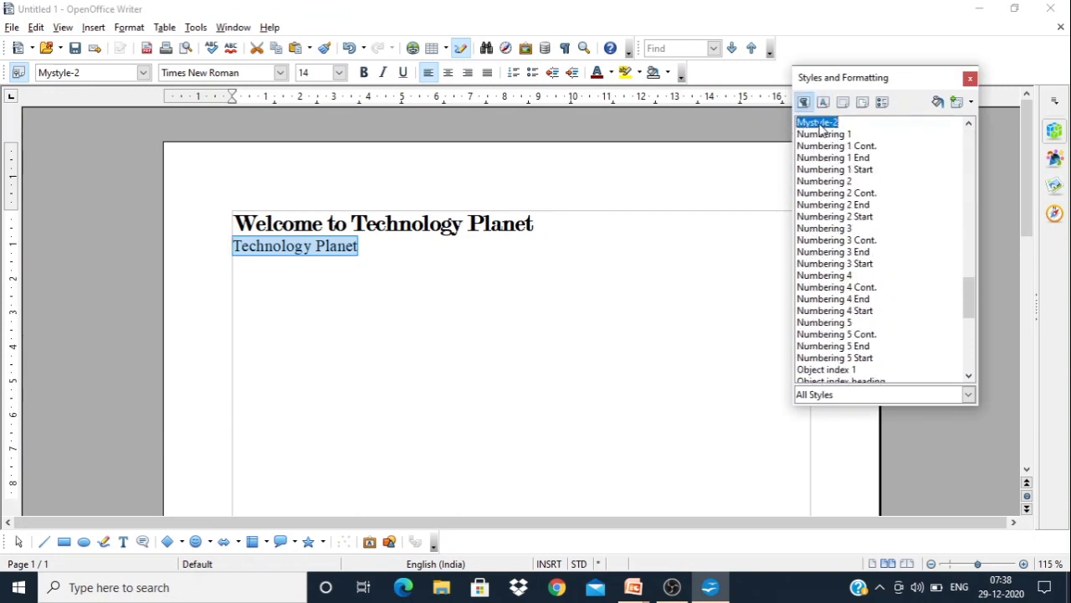
pyautogui.doubleClick(820, 124)
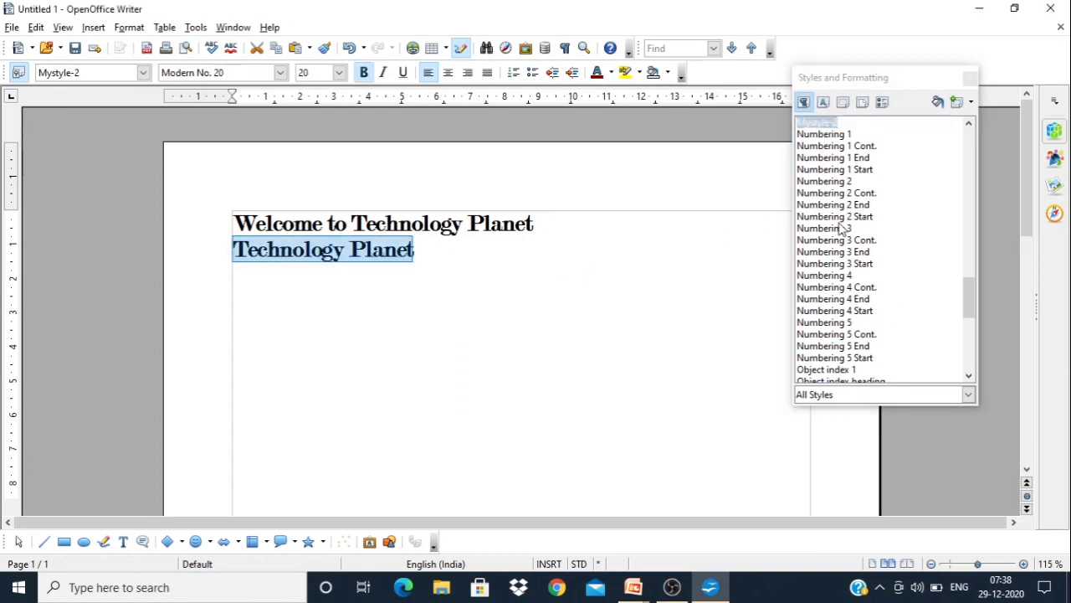
pyautogui.click(970, 78)
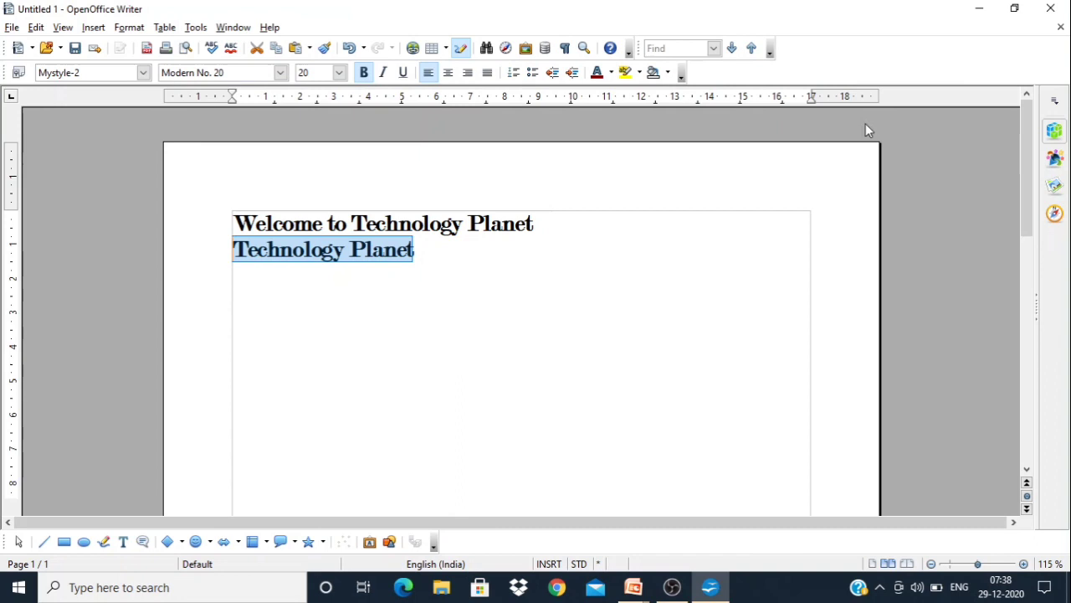
pyautogui.click(499, 277)
pyautogui.moveTo(412, 248); pyautogui.dragTo(231, 256)
pyautogui.click(474, 264)
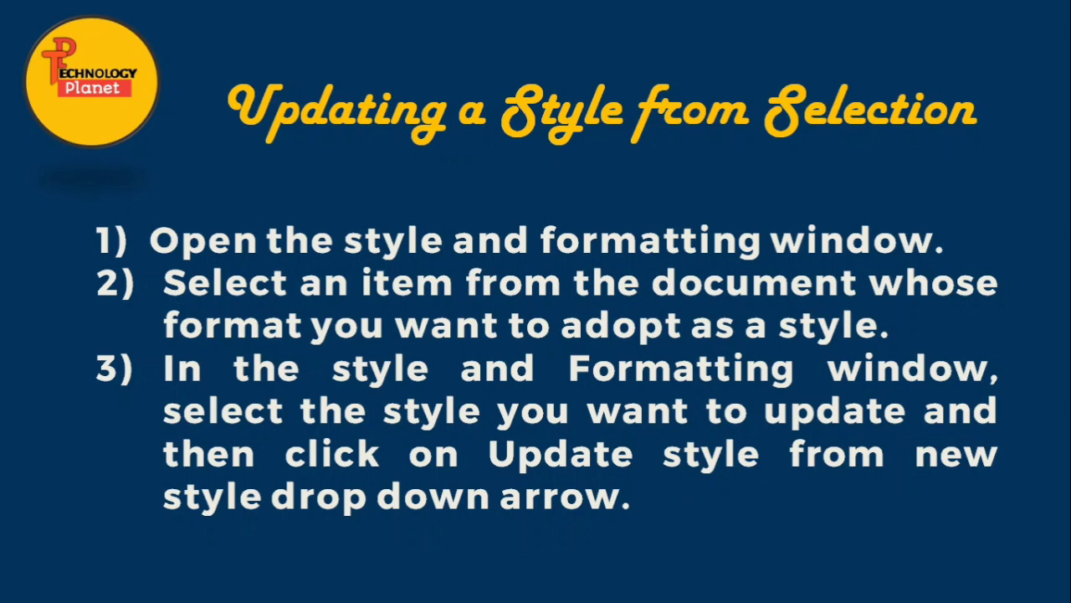
# Switch to OpenOffice Writer, update the Mystyle-2 paragraph style from the two selected text lines, and close the Styles and Formatting window
pyautogui.hotkey('alt', 'Tab')
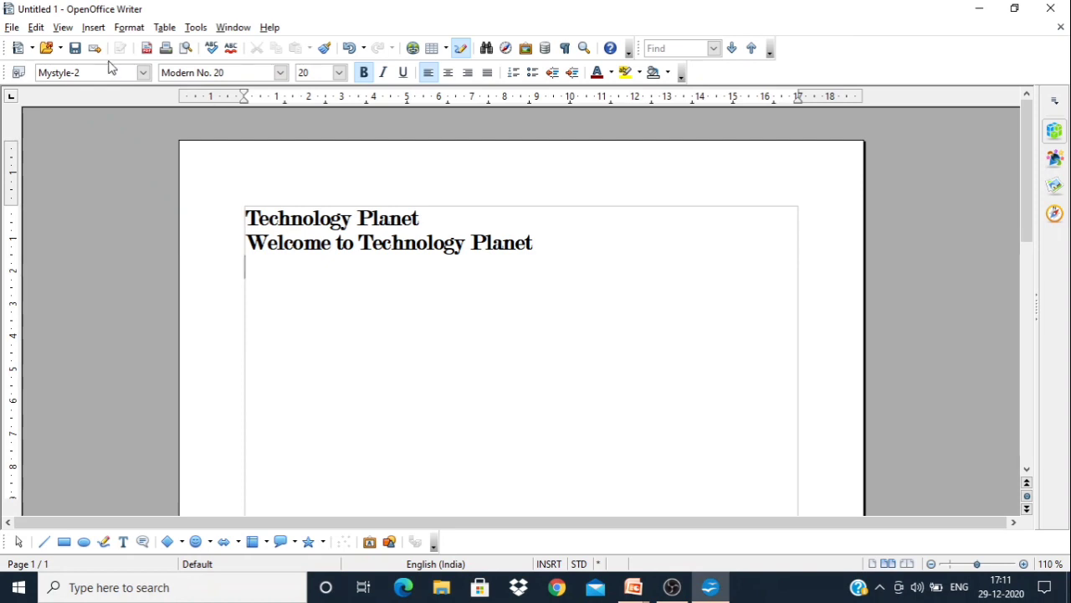
pyautogui.click(17, 73)
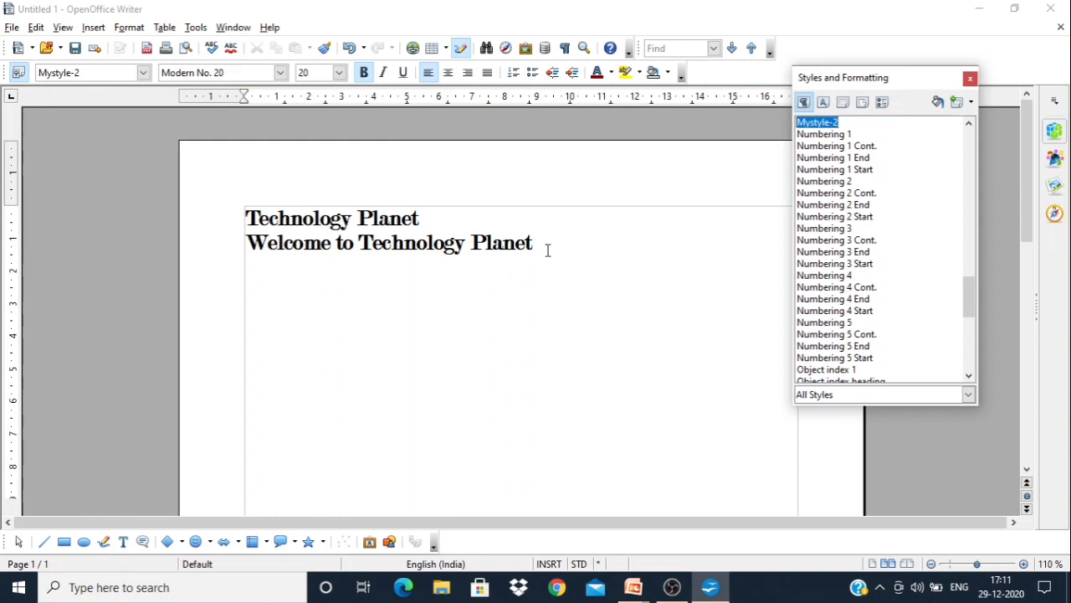
pyautogui.moveTo(547, 249); pyautogui.dragTo(241, 220)
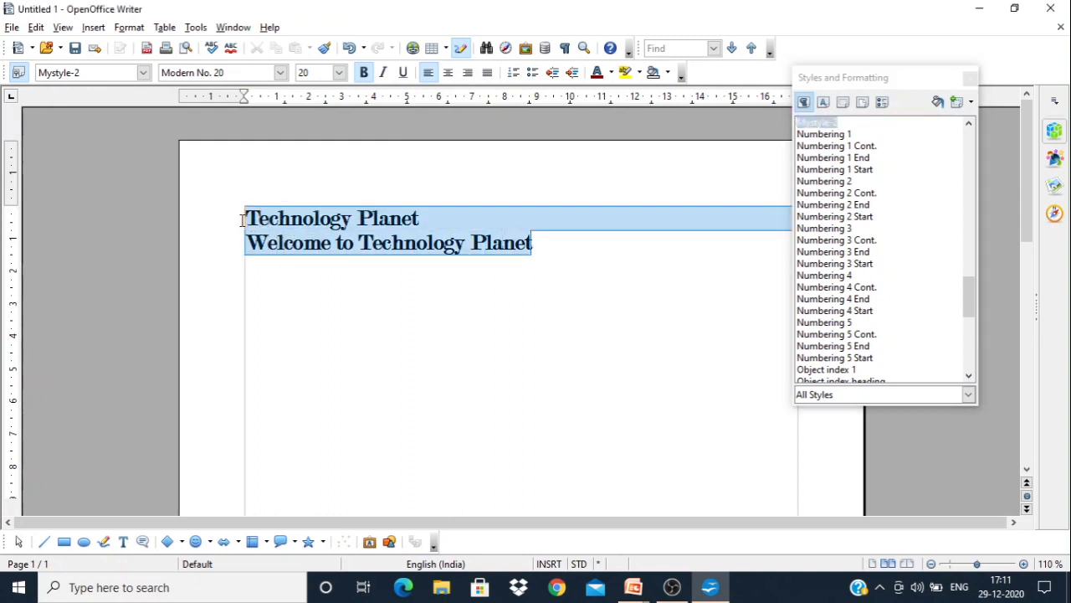
pyautogui.doubleClick(816, 126)
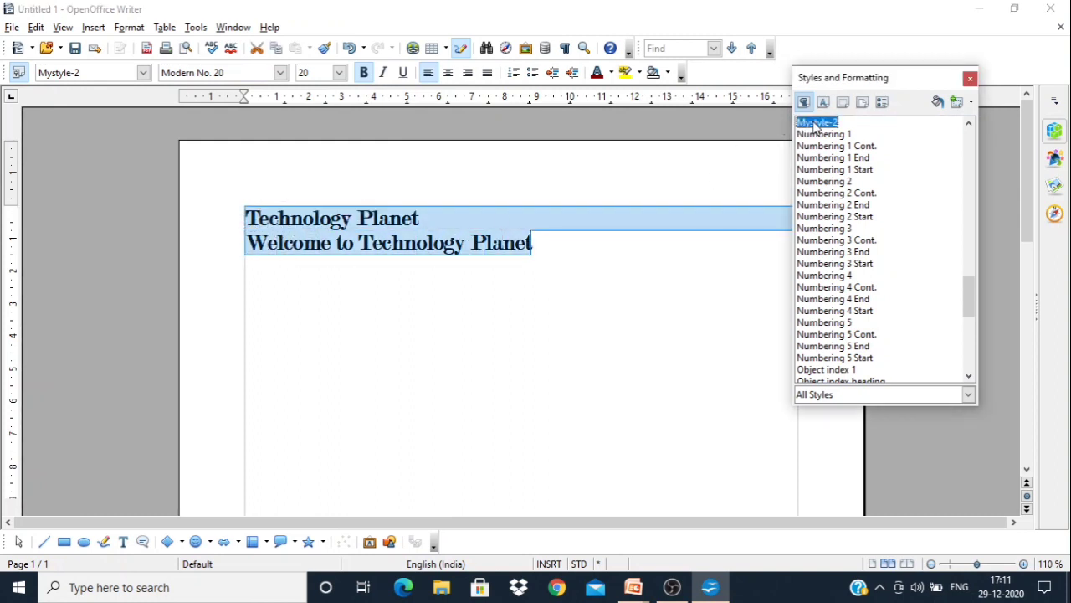
pyautogui.click(970, 104)
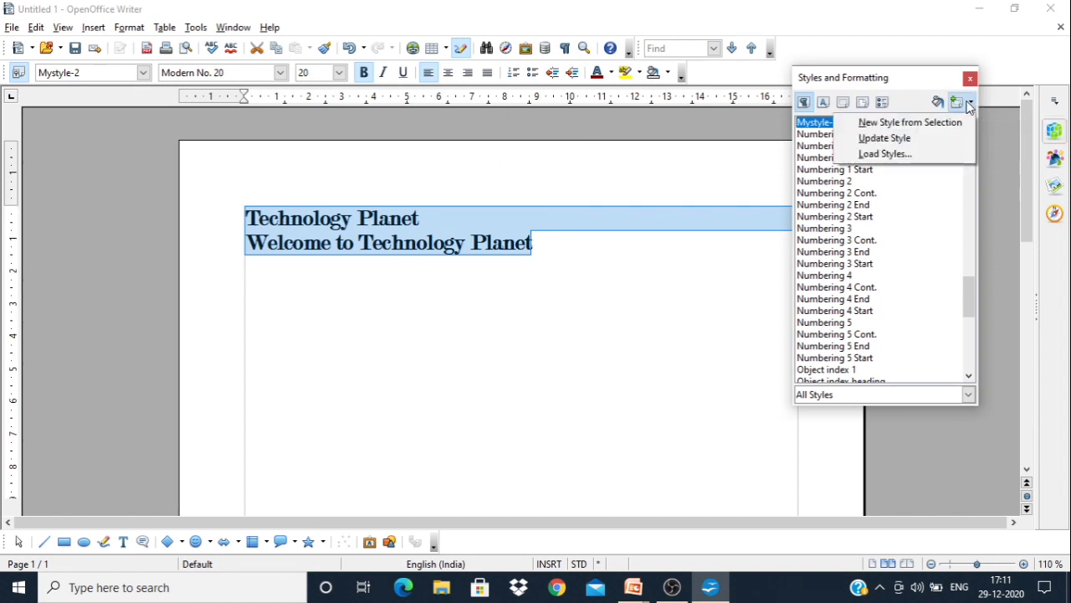
pyautogui.click(895, 146)
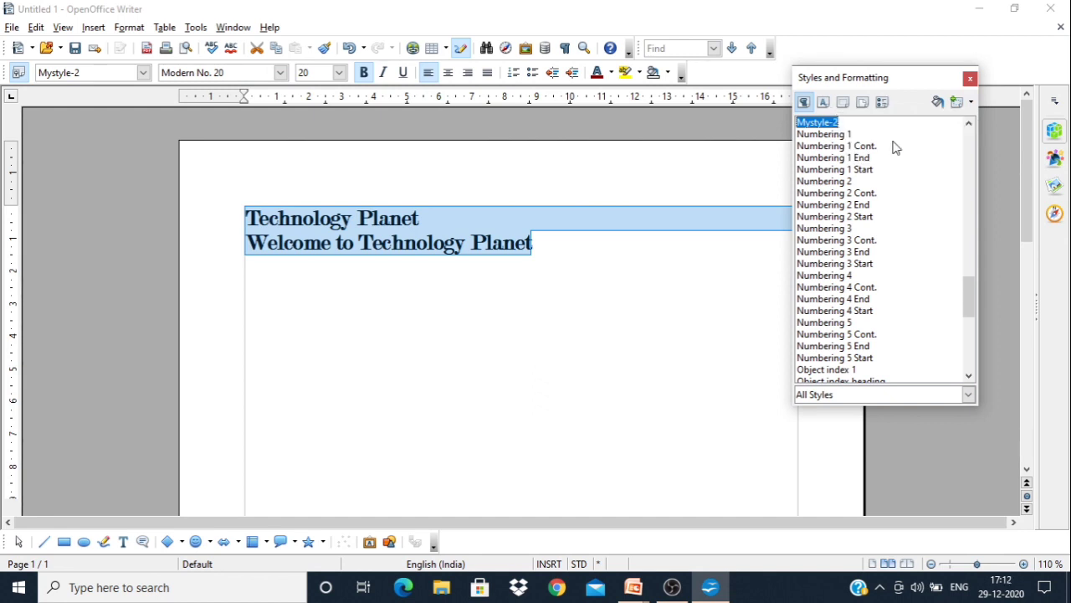
pyautogui.click(708, 306)
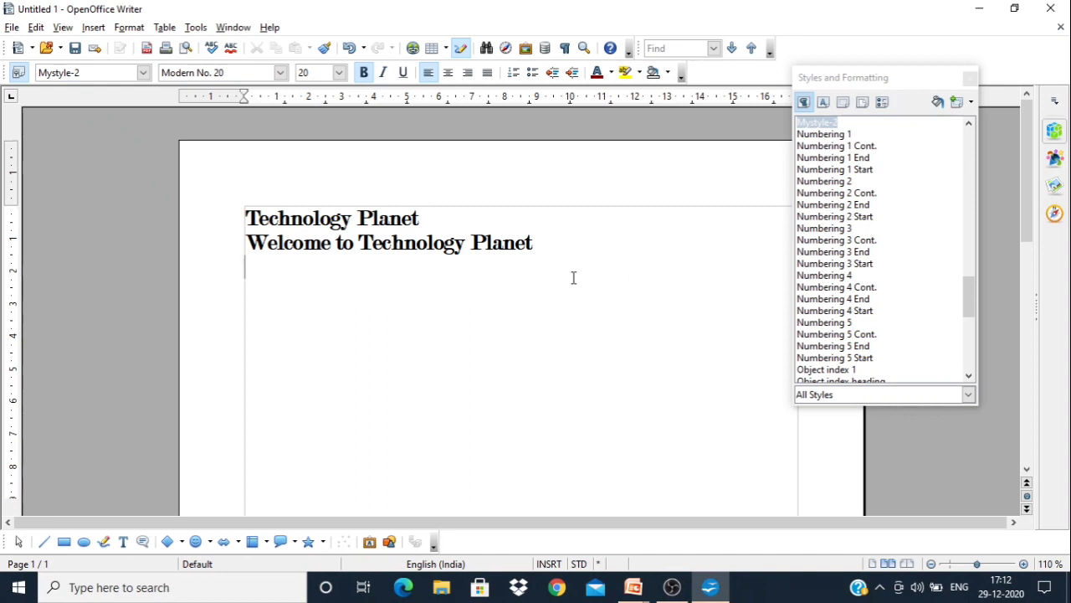
pyautogui.hotkey('ctrl', 'a')
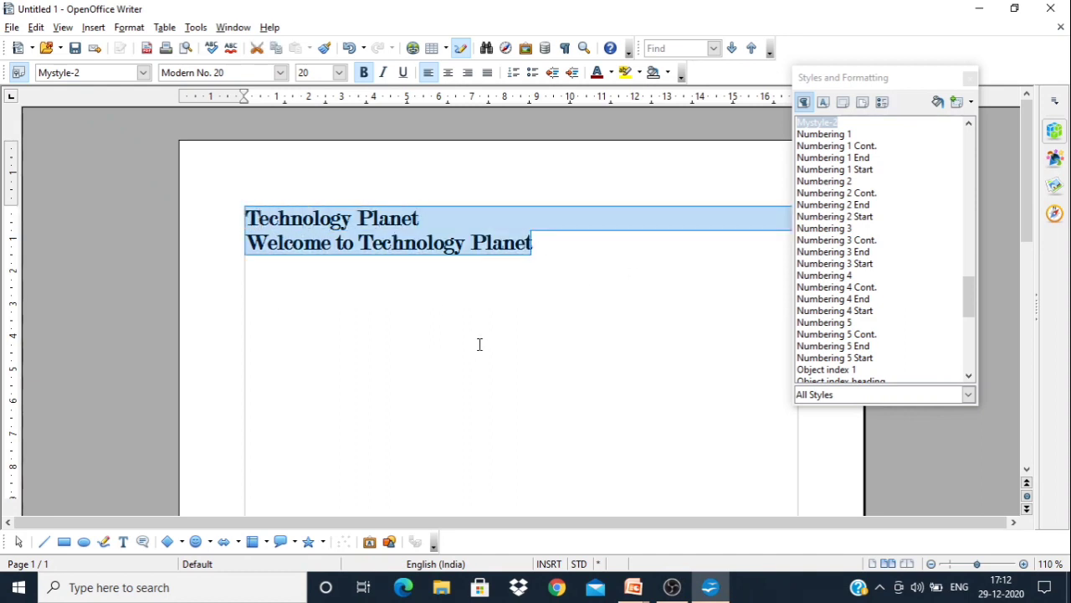
pyautogui.click(555, 311)
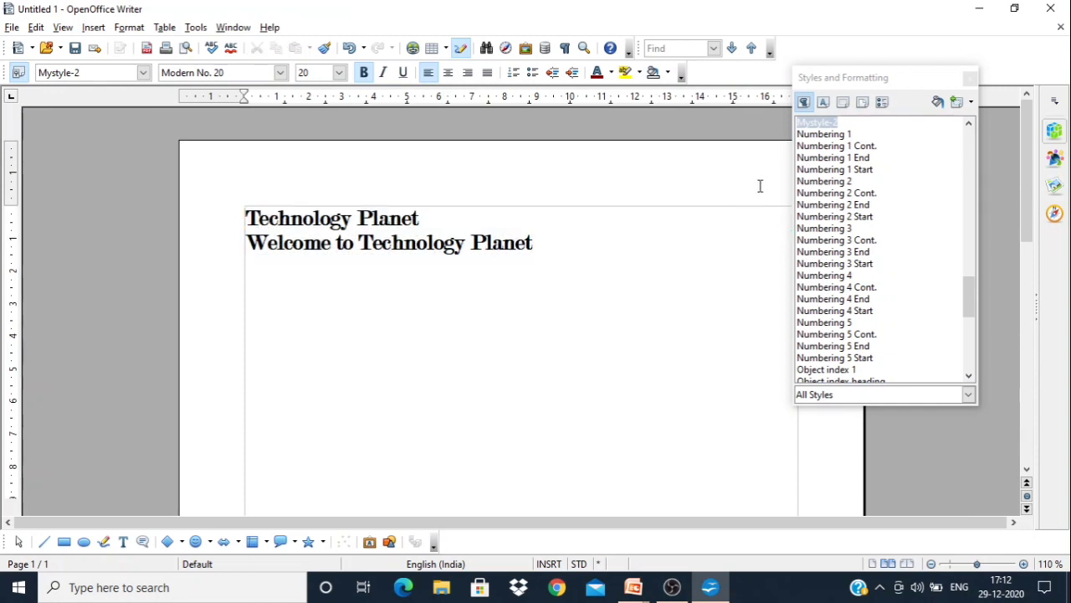
pyautogui.click(821, 125)
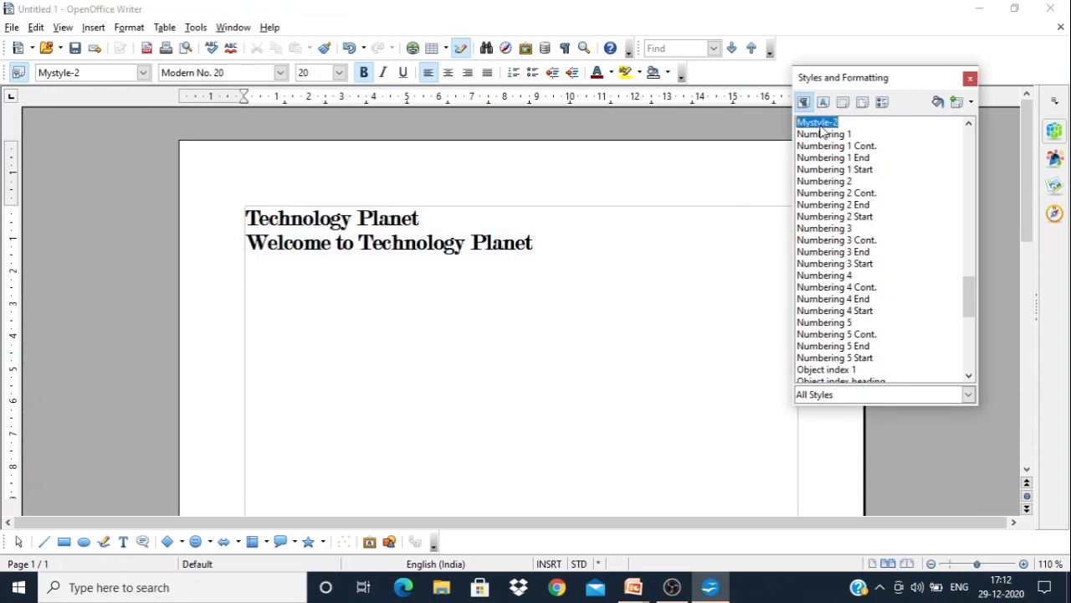
pyautogui.click(970, 78)
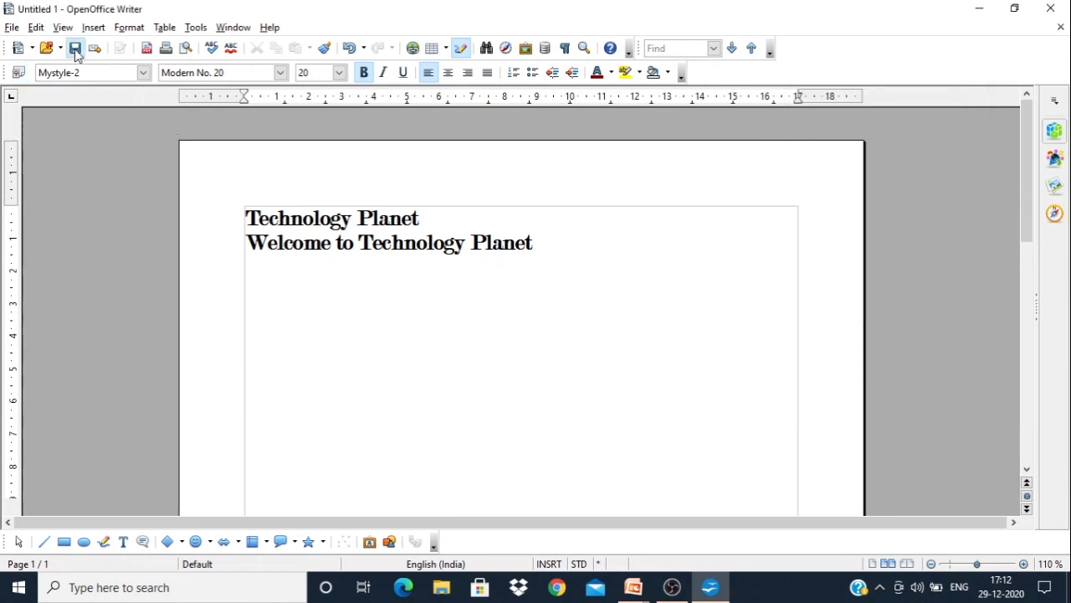
# Save the document to the Desktop as "Mystyle" in ODF Text Document format
pyautogui.hotkey('ctrl', 's')
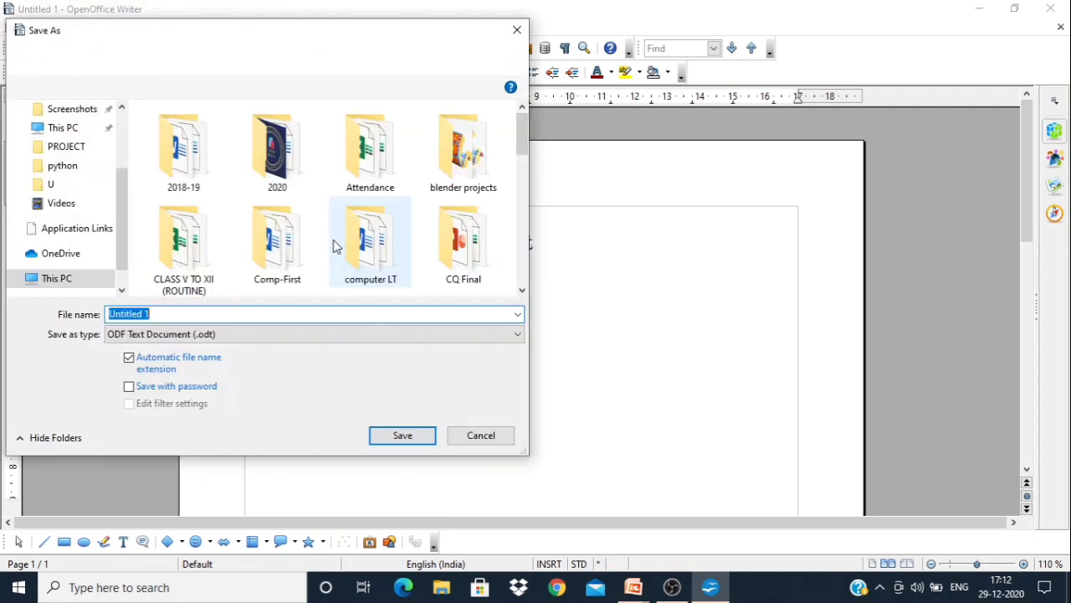
pyautogui.write('Mys')
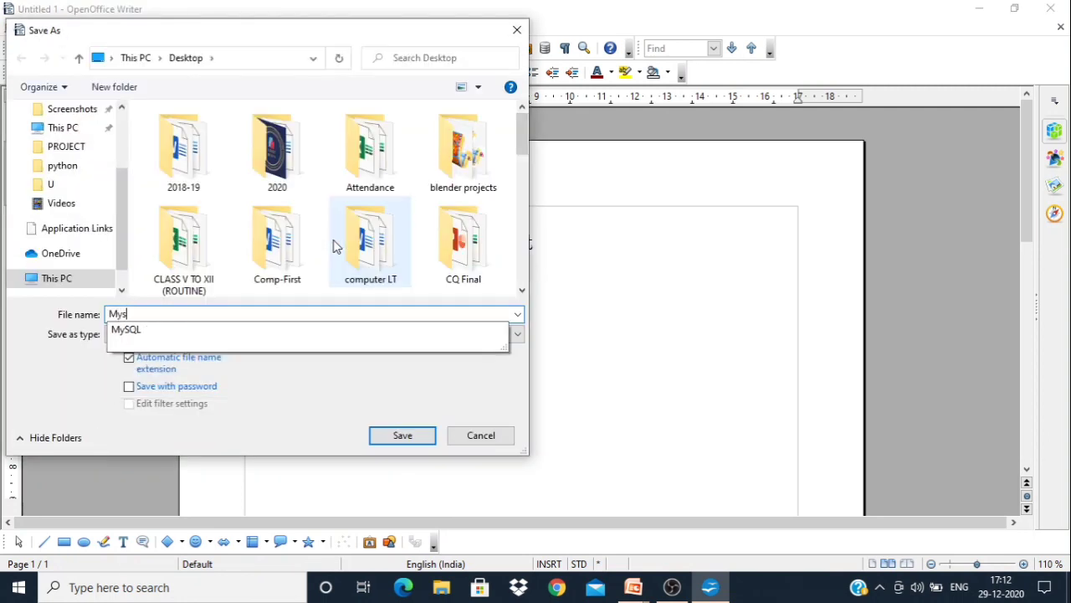
pyautogui.write('tyle')
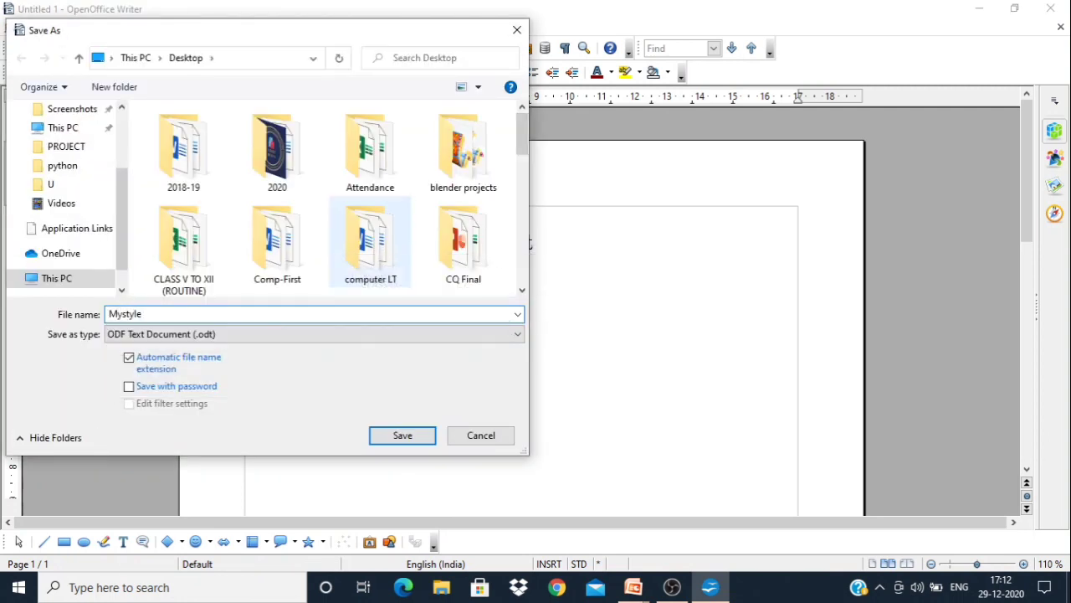
pyautogui.moveTo(126, 206); pyautogui.dragTo(123, 151)
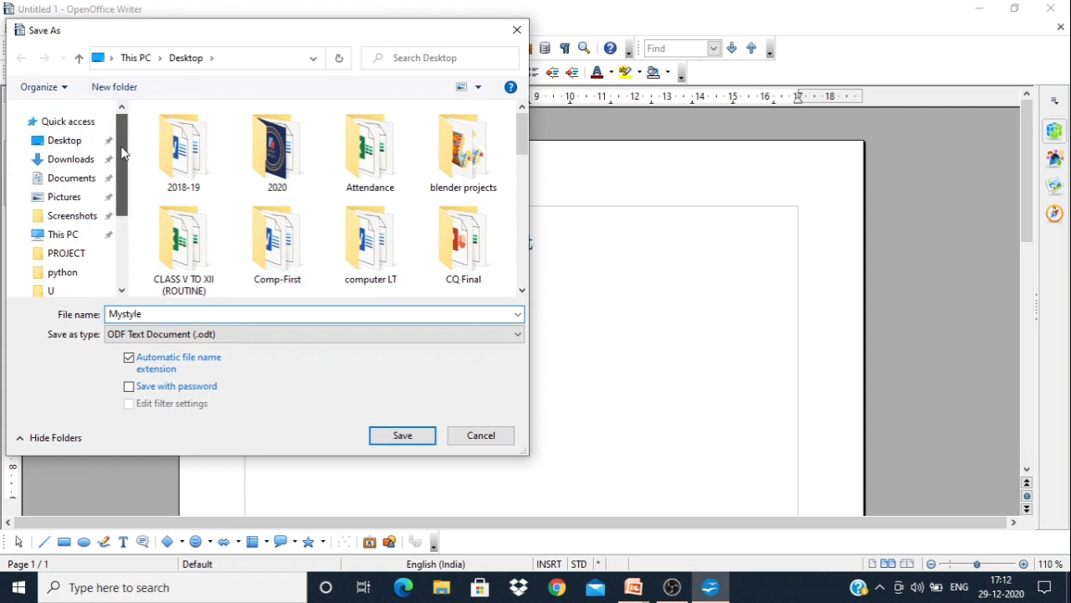
pyautogui.click(68, 141)
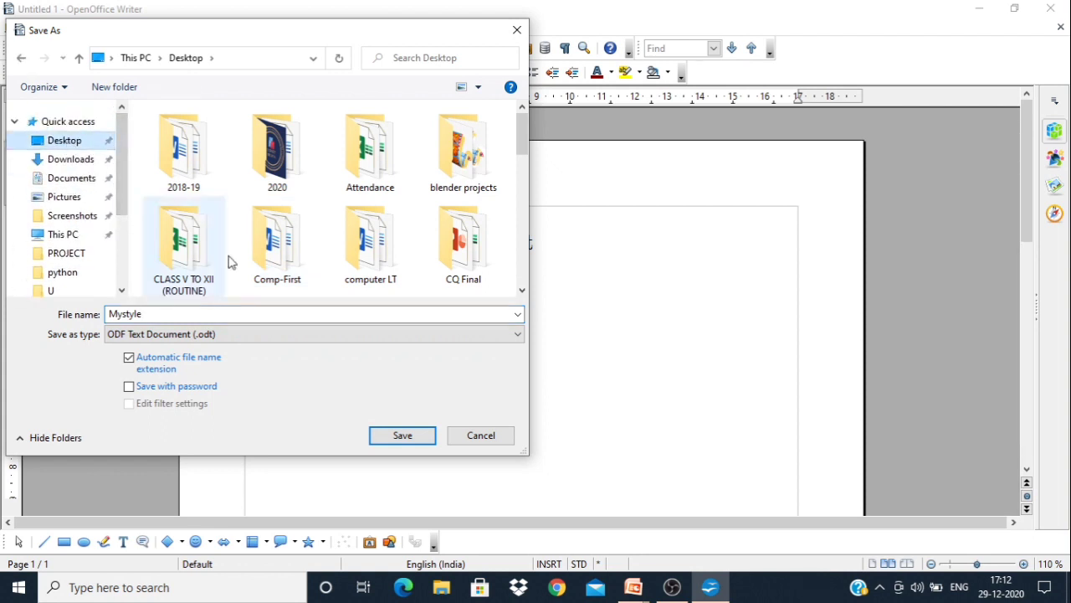
pyautogui.click(409, 434)
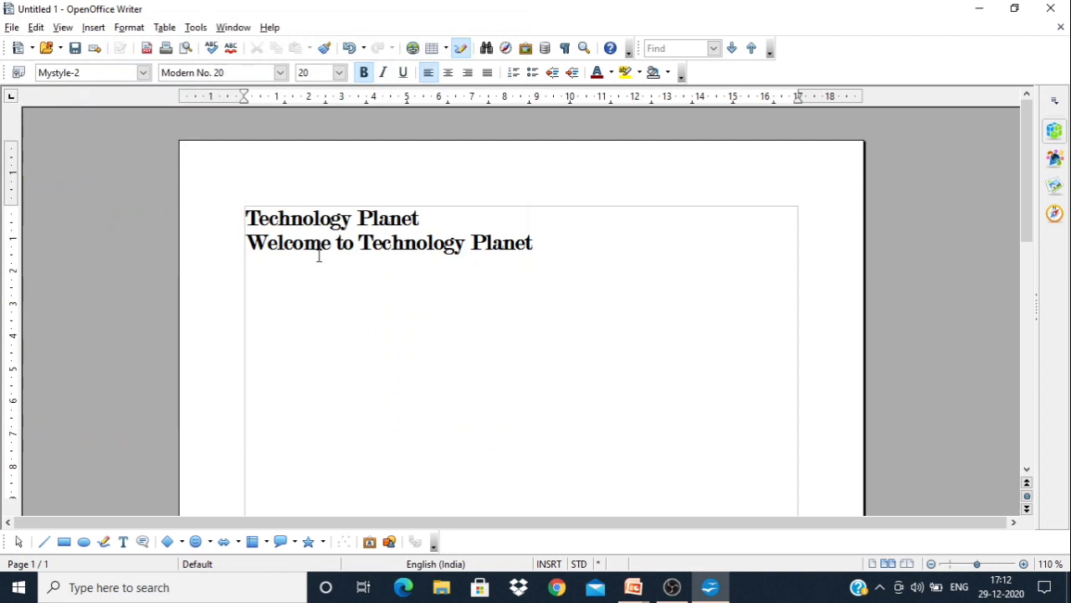
# Create a new blank text document and close the Mystyle.odt document
pyautogui.click(11, 28)
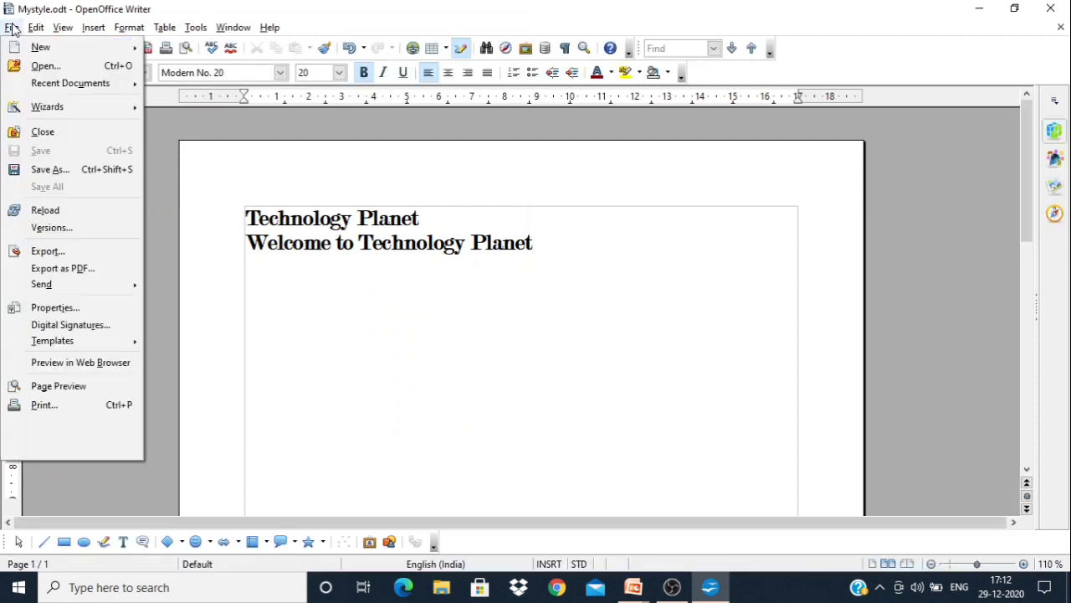
pyautogui.moveTo(34, 46)
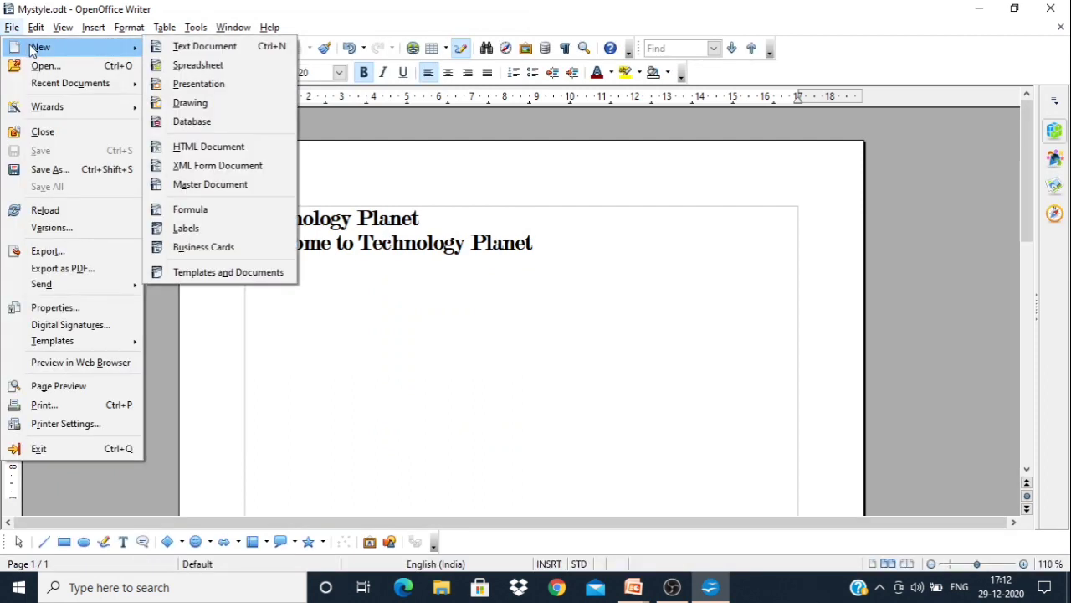
pyautogui.click(194, 48)
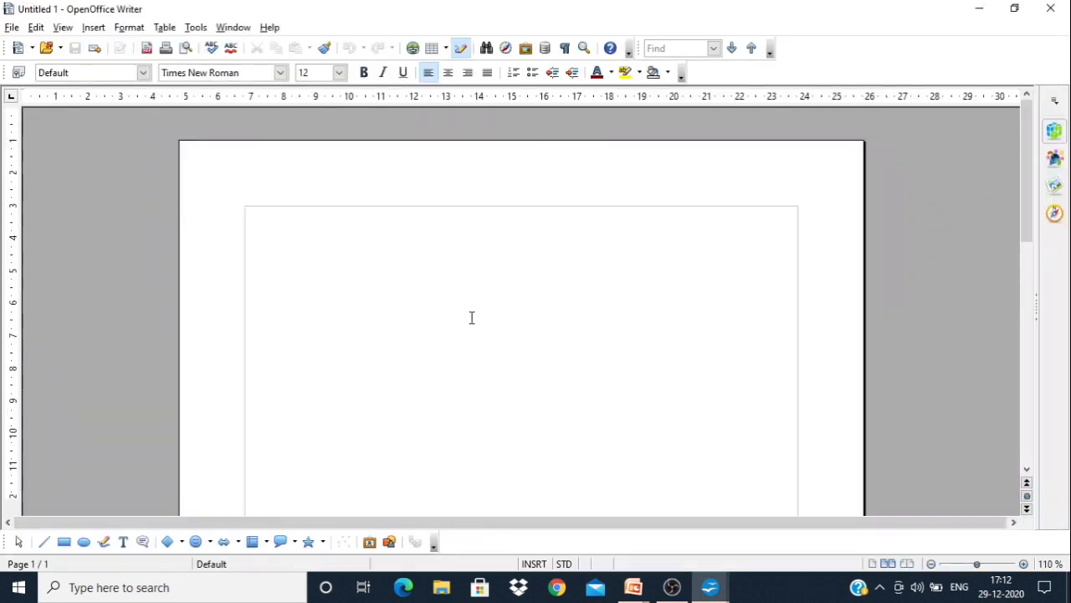
pyautogui.hotkey('alt', 'Tab')
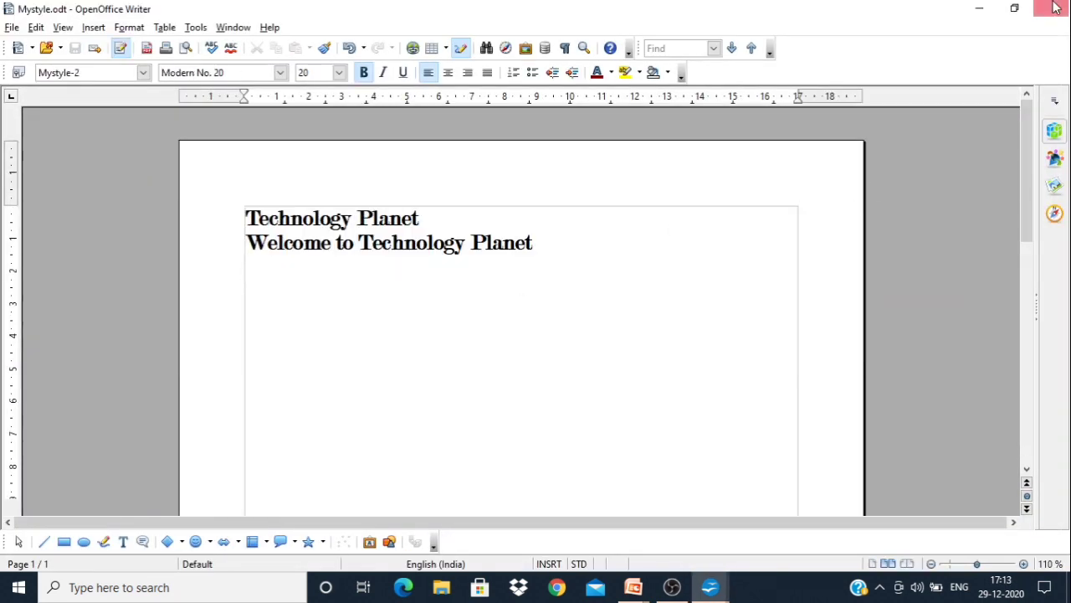
pyautogui.click(1057, 7)
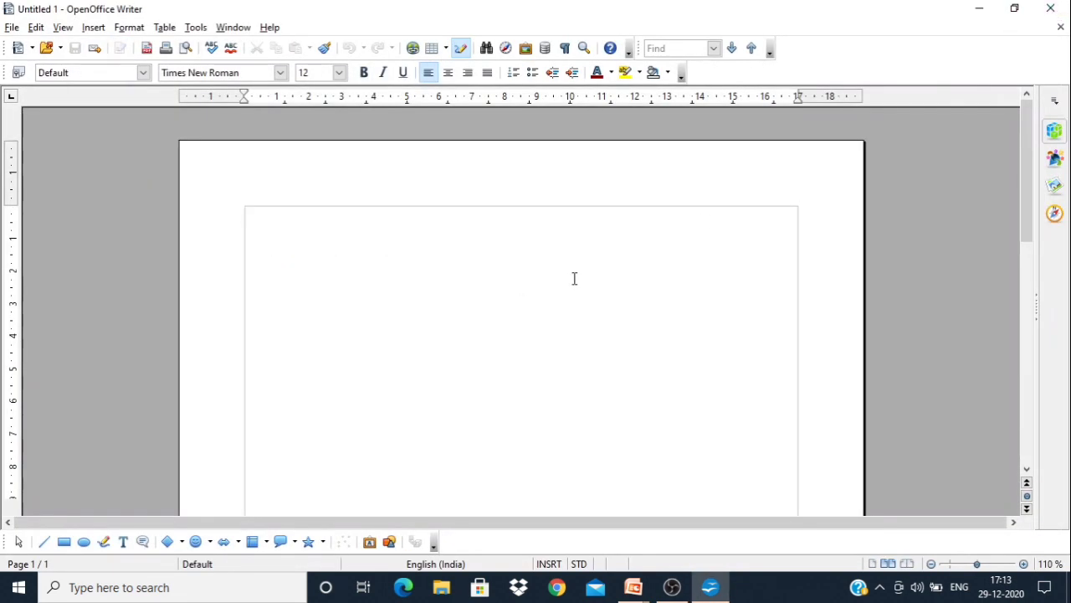
# Look for Mystyle-2 among the new document's paragraph styles starting with M, and close the Styles and Formatting window
pyautogui.click(18, 73)
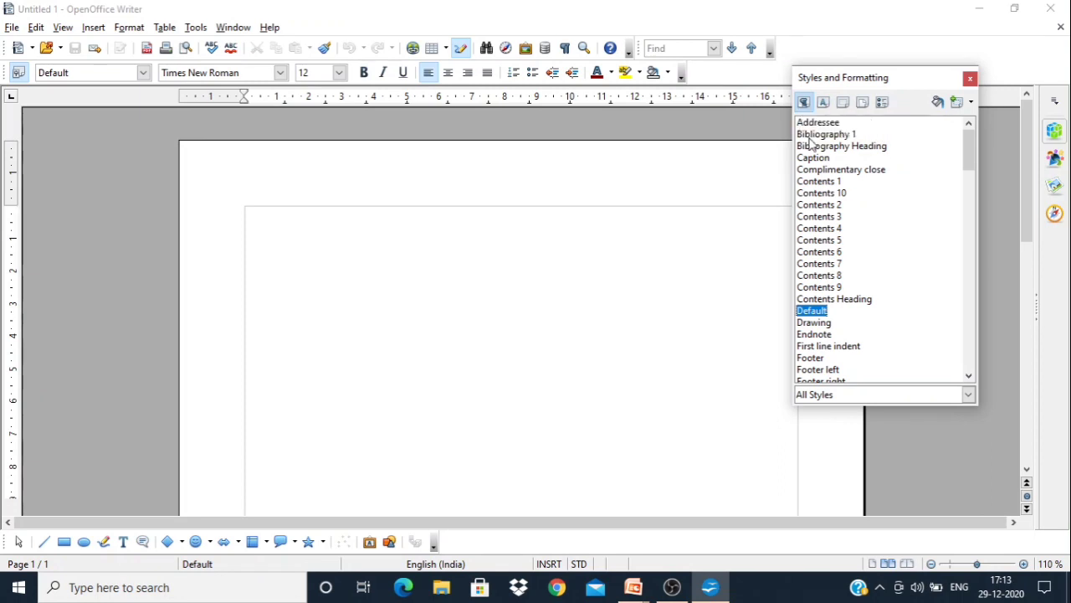
pyautogui.click(821, 253)
pyautogui.press('m')
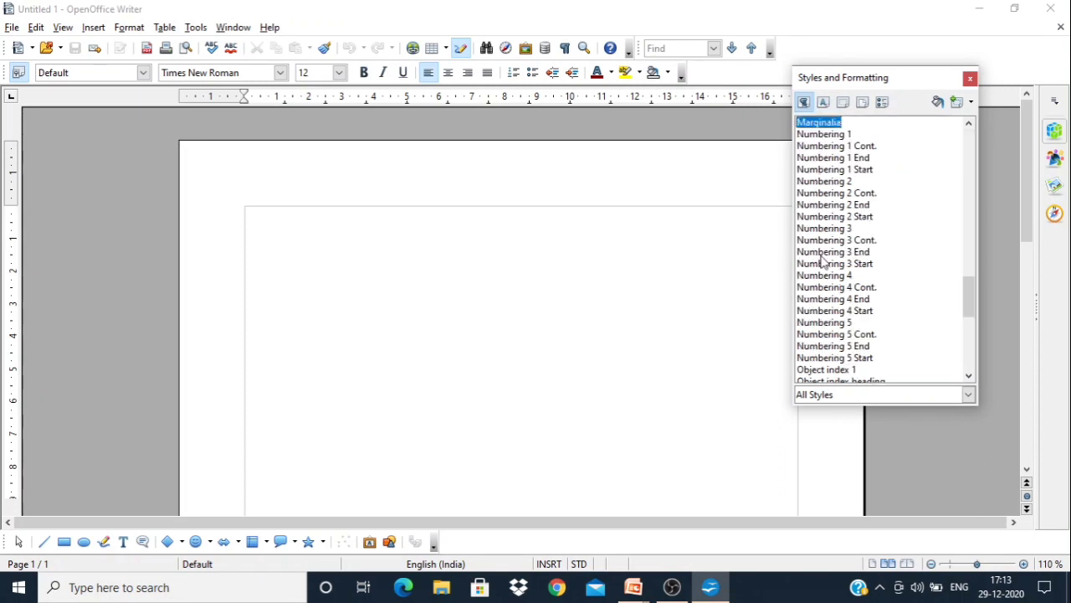
pyautogui.press('Up')
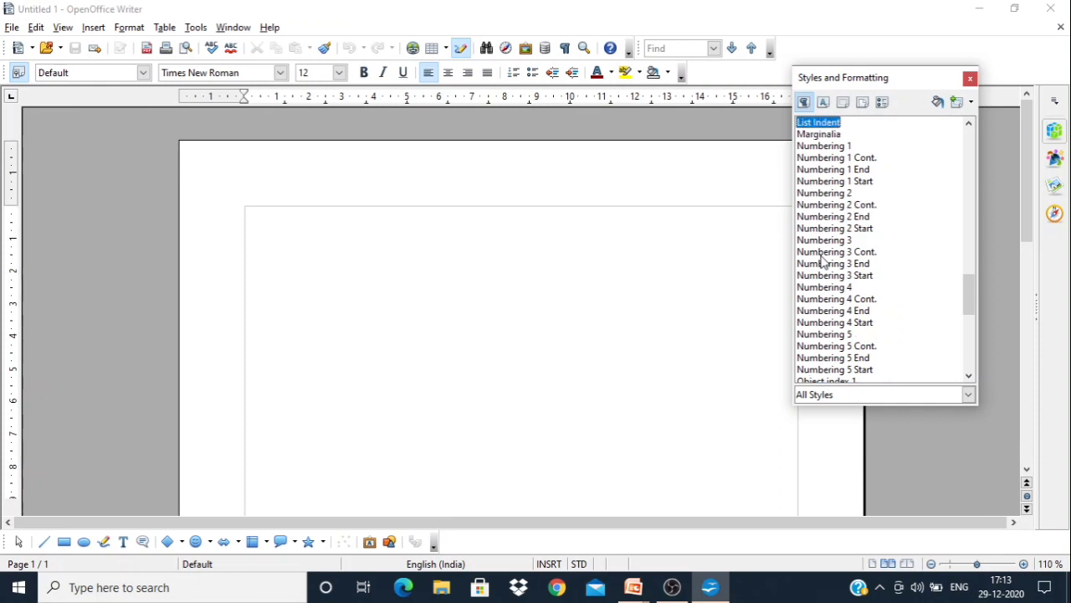
pyautogui.press('Down')
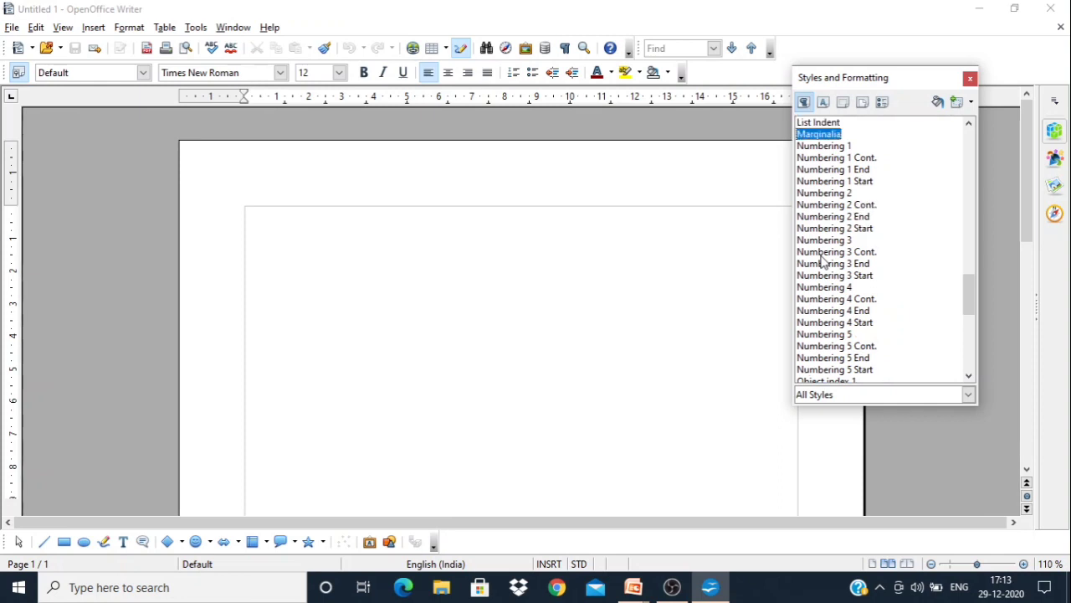
pyautogui.click(970, 79)
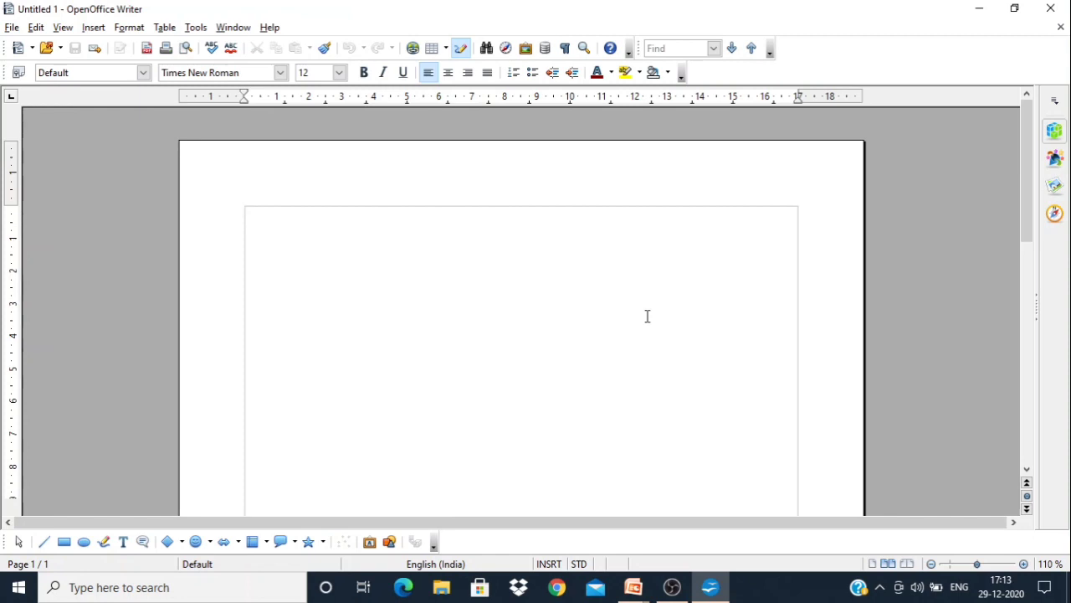
# Enter the text "Welcome to Technology Planet" in the first line of the blank document
pyautogui.write('Welcome')
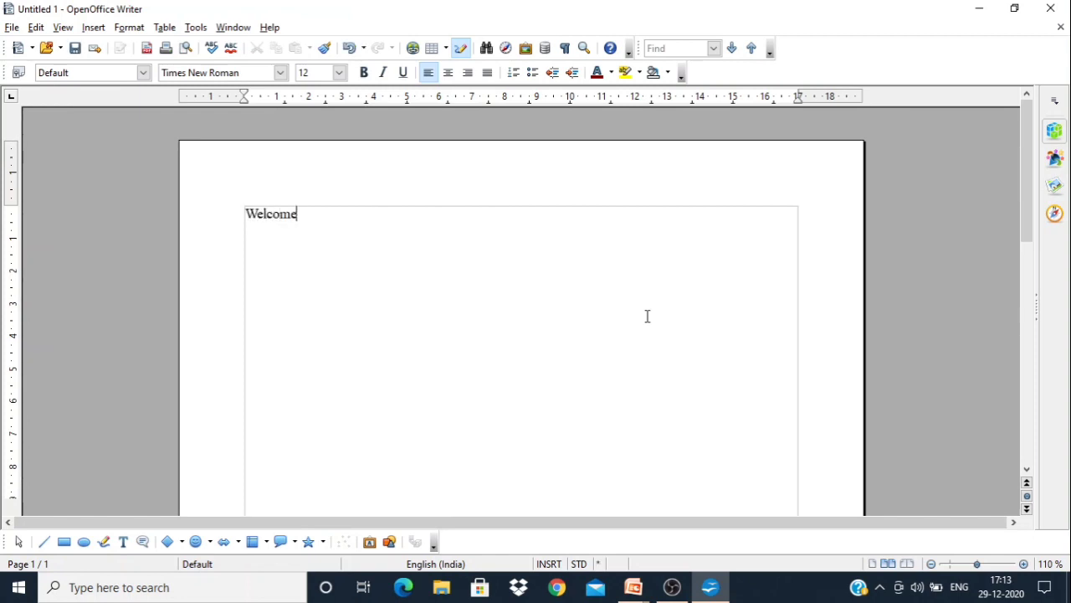
pyautogui.write(' to Tec')
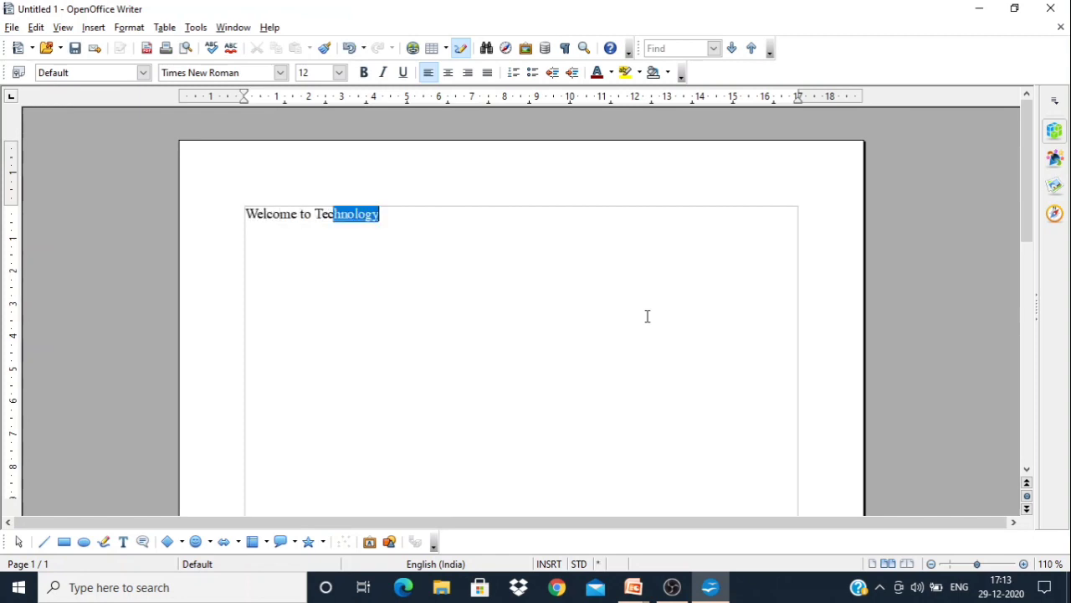
pyautogui.press('Return')
pyautogui.write('Planet')
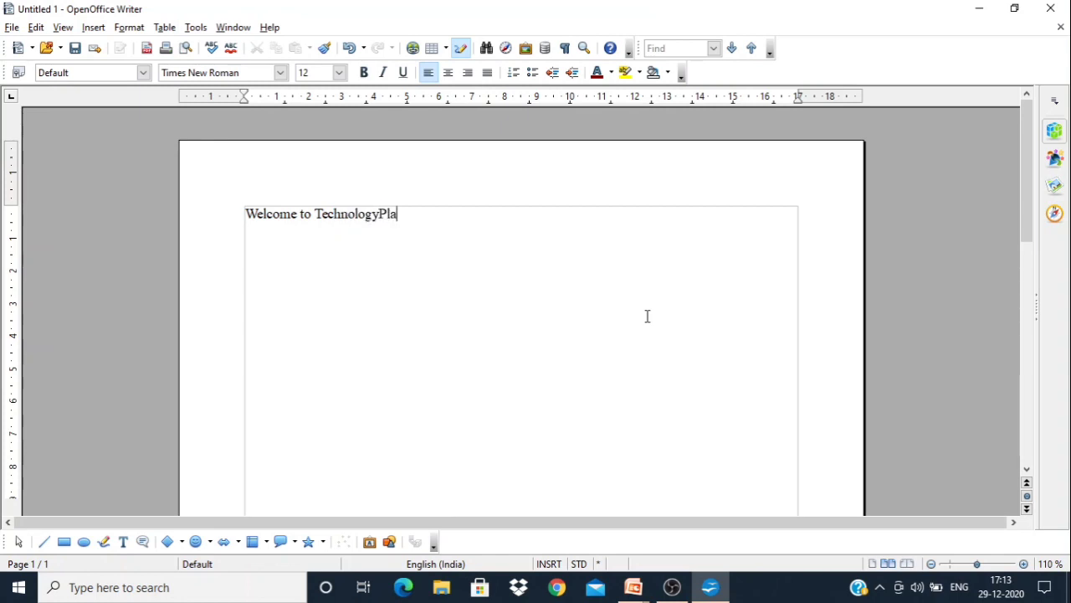
pyautogui.press('Left')
pyautogui.press('Left')
pyautogui.press('Left')
pyautogui.press('Left')
pyautogui.press('Left')
pyautogui.press('Left')
# Load the text styles from the Mystyle document on the Desktop into the current document
pyautogui.click(17, 74)
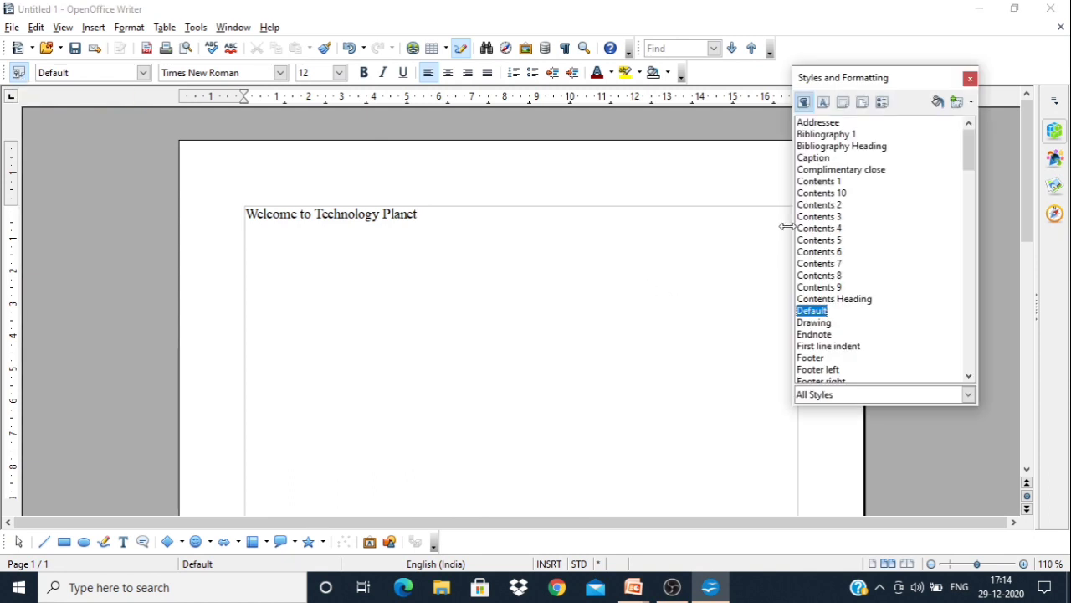
pyautogui.click(971, 103)
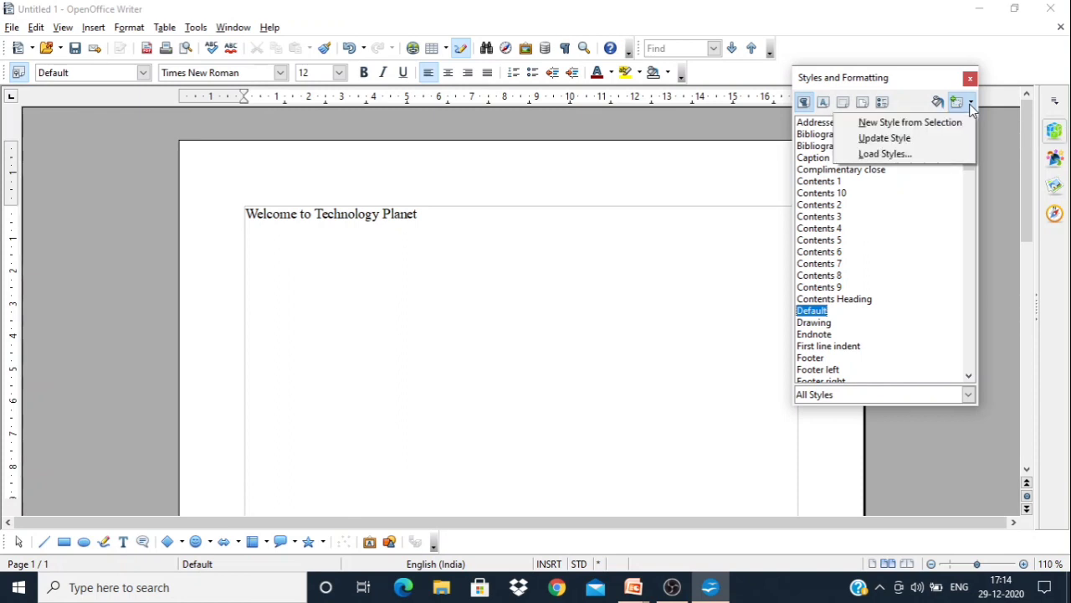
pyautogui.click(874, 155)
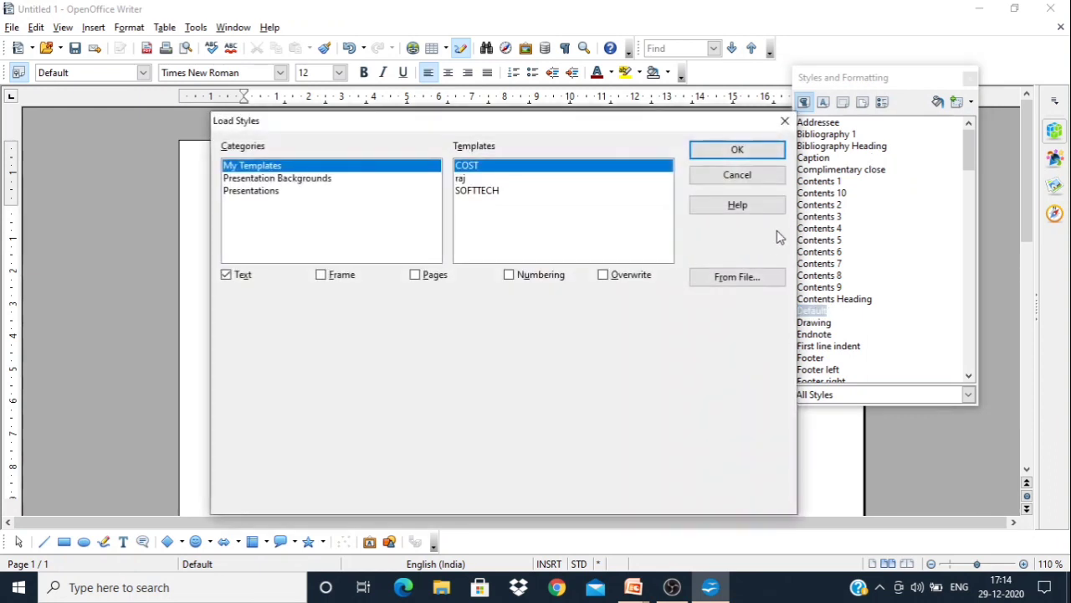
pyautogui.click(737, 278)
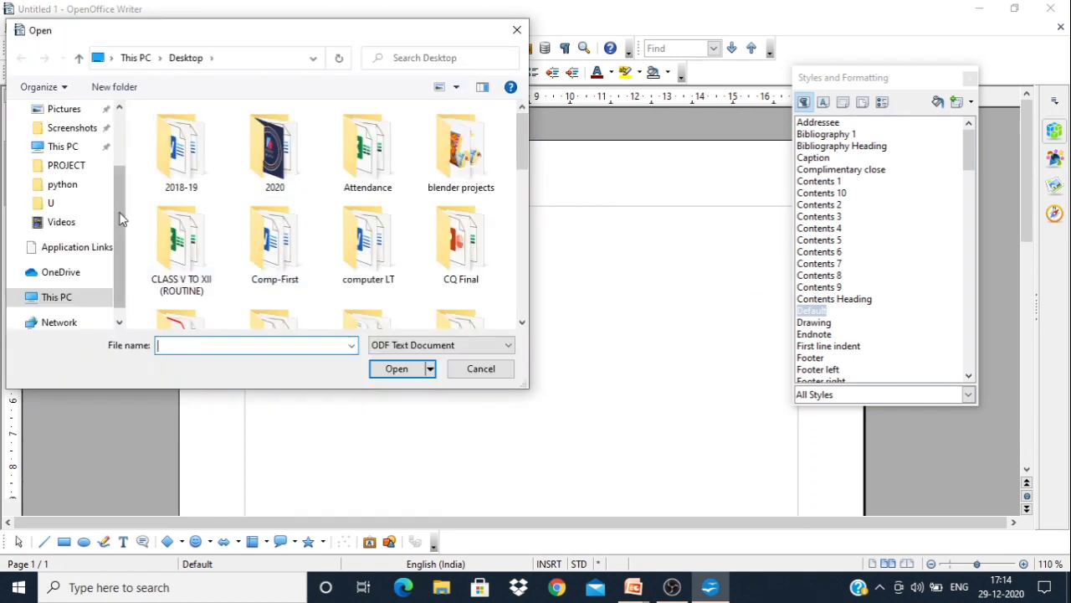
pyautogui.moveTo(115, 212); pyautogui.dragTo(113, 152)
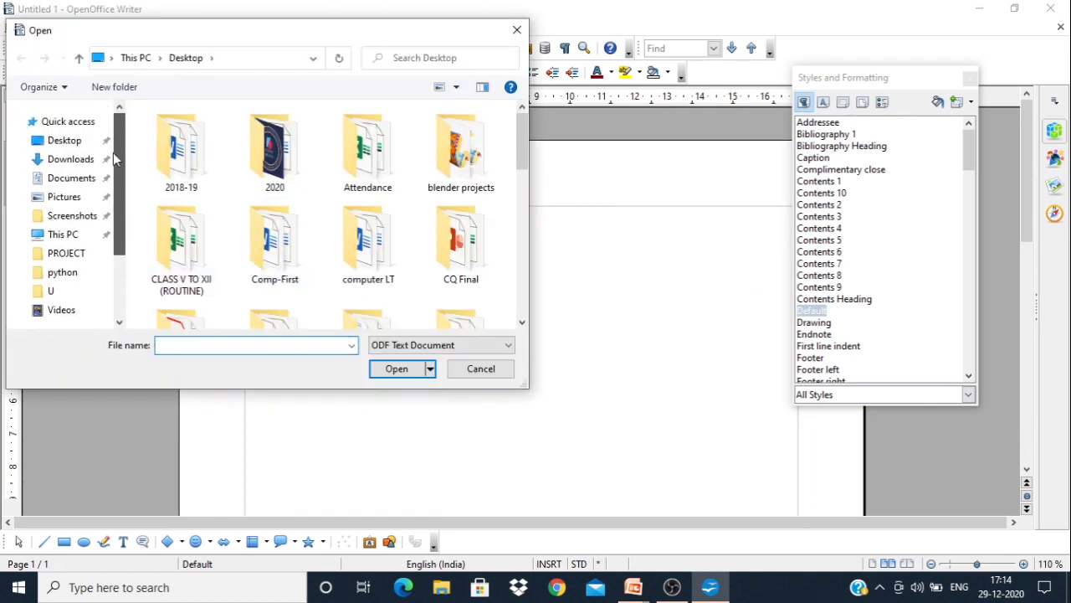
pyautogui.click(65, 141)
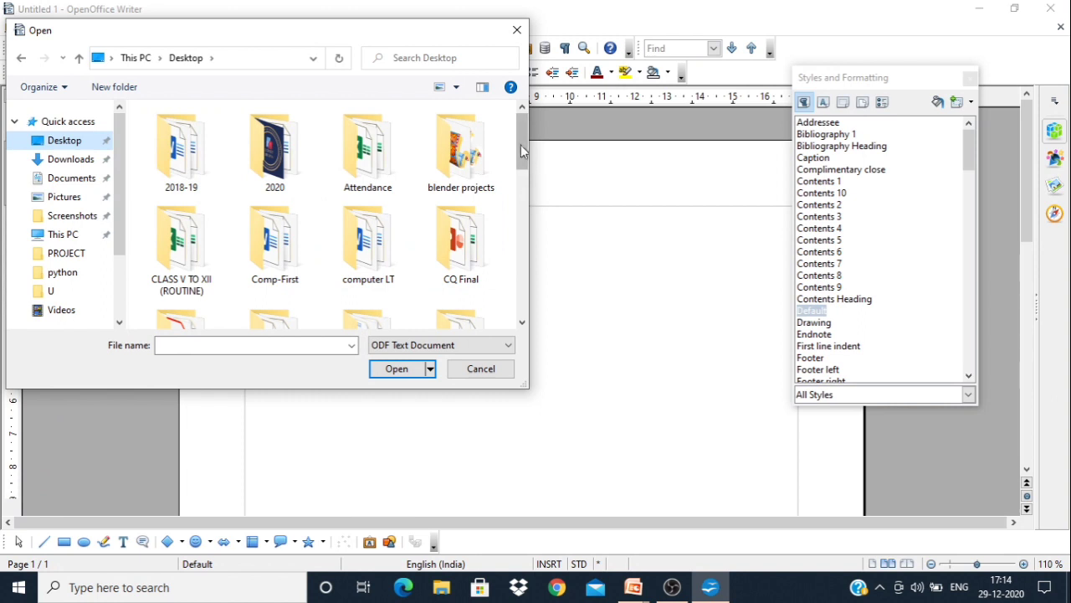
pyautogui.moveTo(516, 147); pyautogui.dragTo(520, 283)
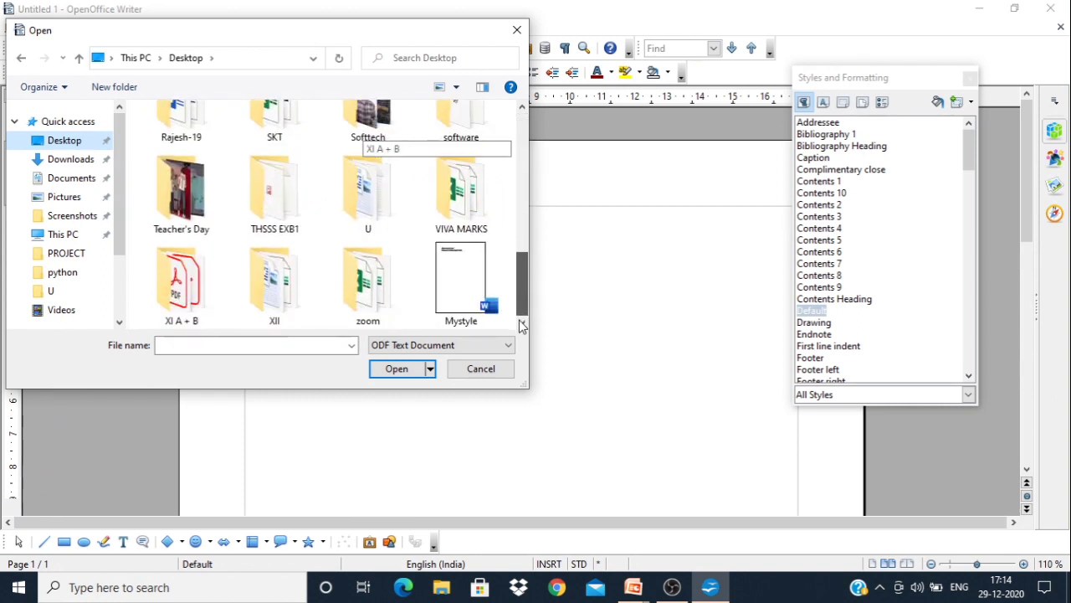
pyautogui.click(475, 298)
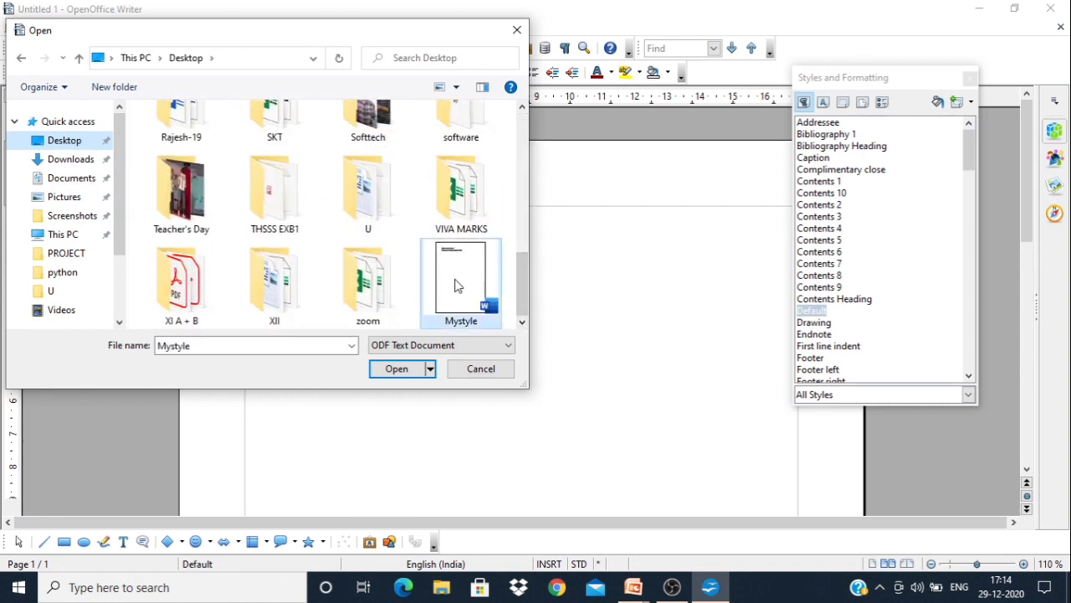
pyautogui.click(397, 369)
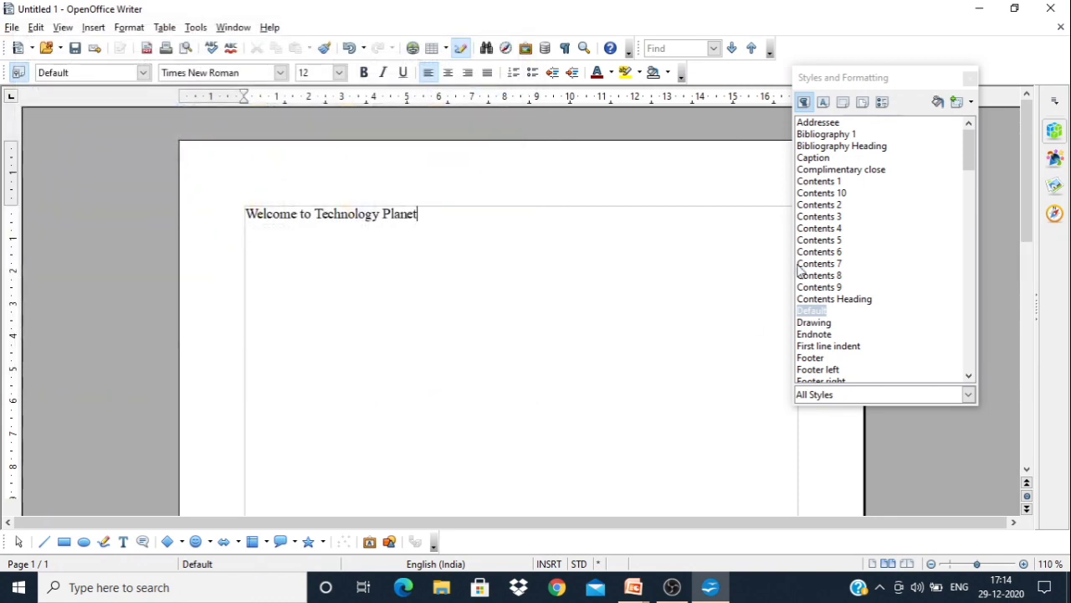
# Find Mystyle-2 among the paragraph styles, apply it to the line "Welcome to Technology Planet", and deselect the text
pyautogui.click(818, 195)
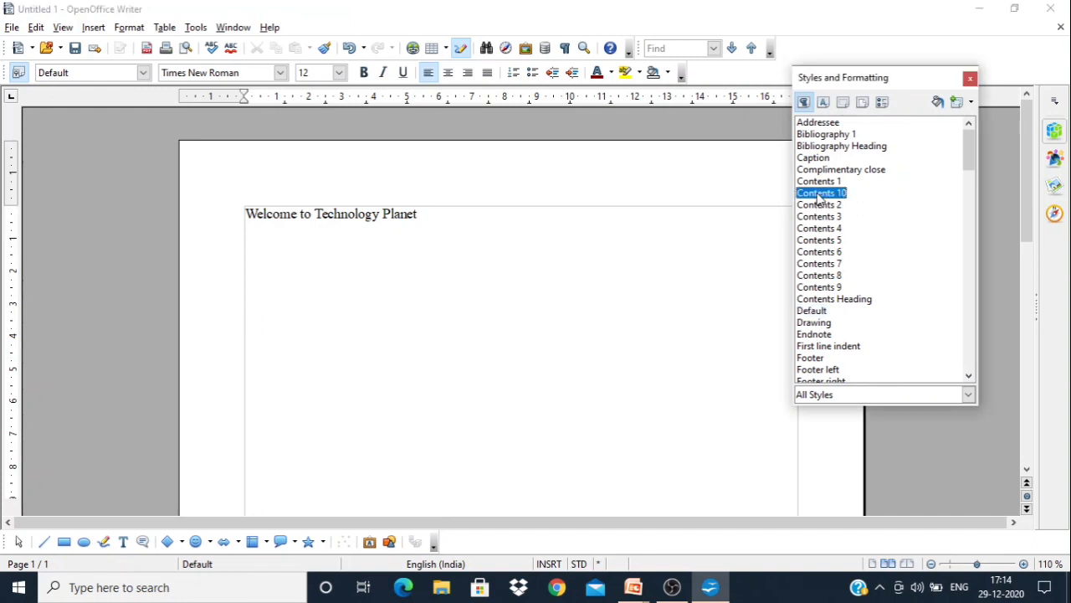
pyautogui.press('m')
pyautogui.press('m')
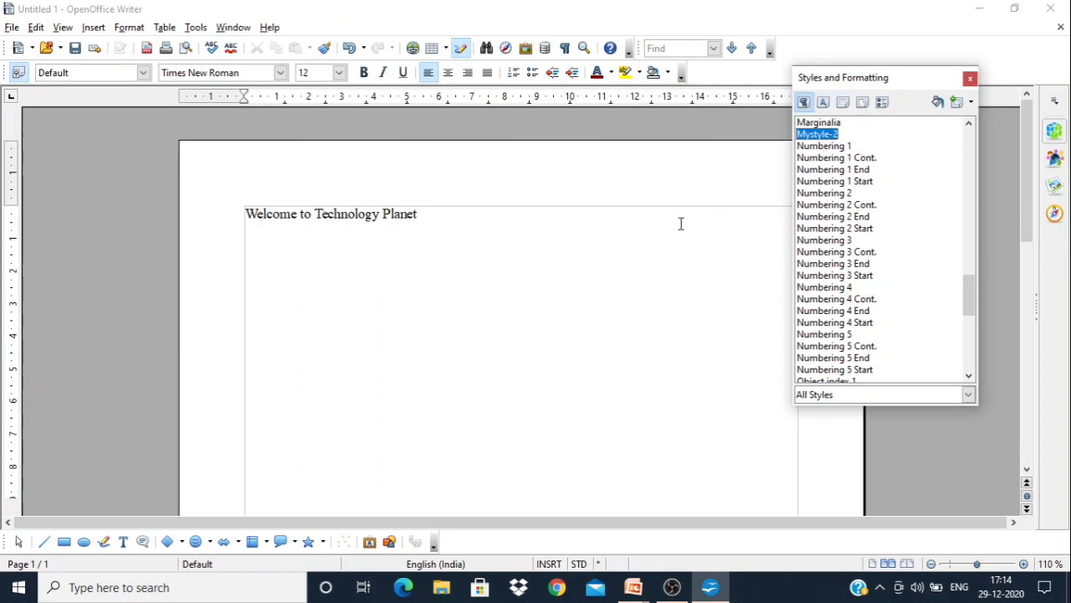
pyautogui.moveTo(427, 218); pyautogui.dragTo(234, 213)
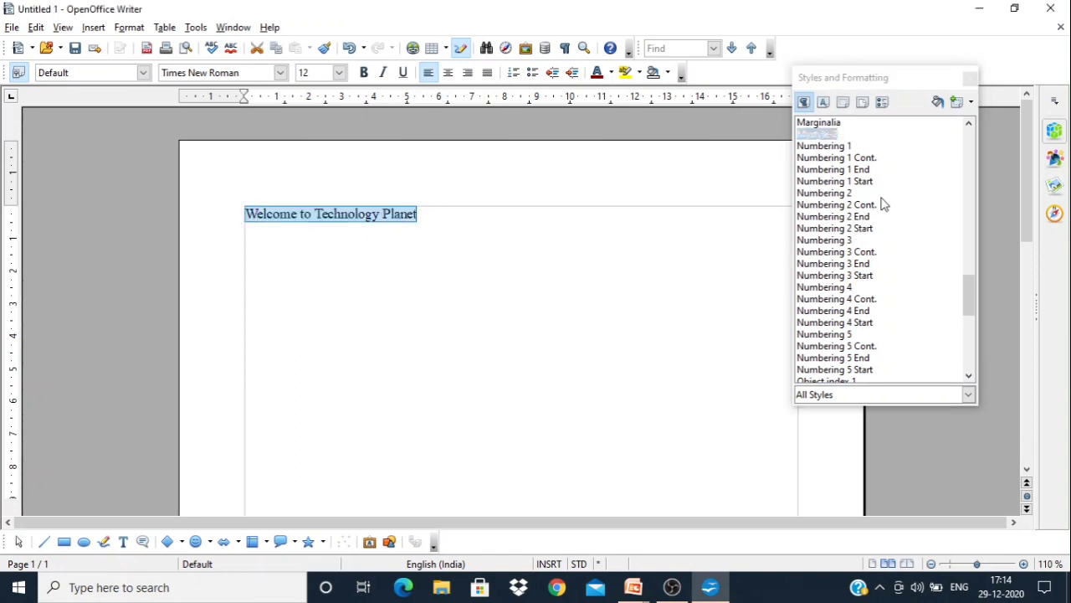
pyautogui.click(877, 194)
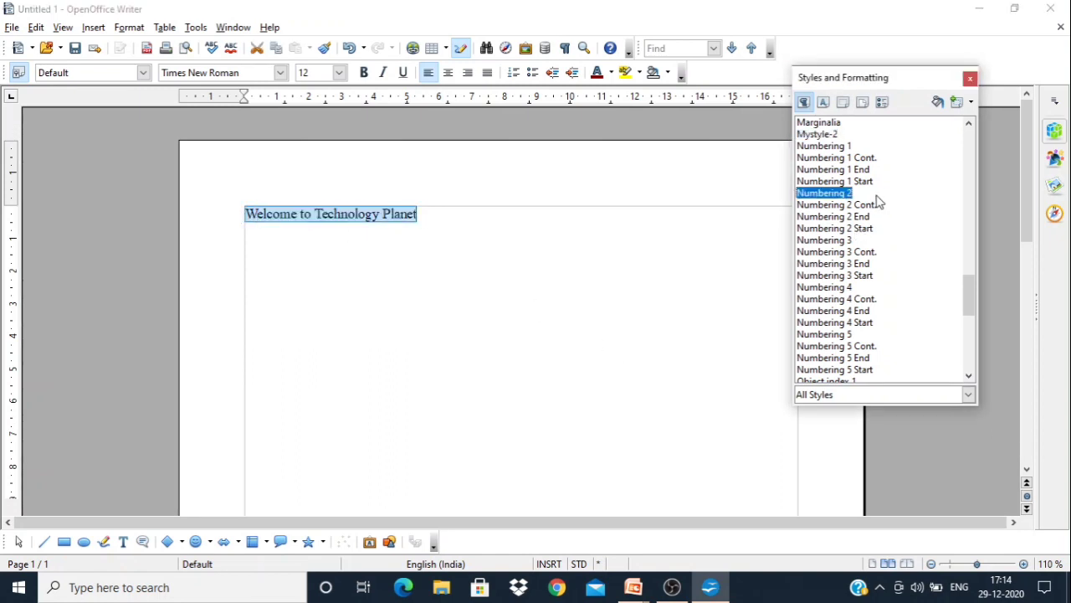
pyautogui.doubleClick(820, 136)
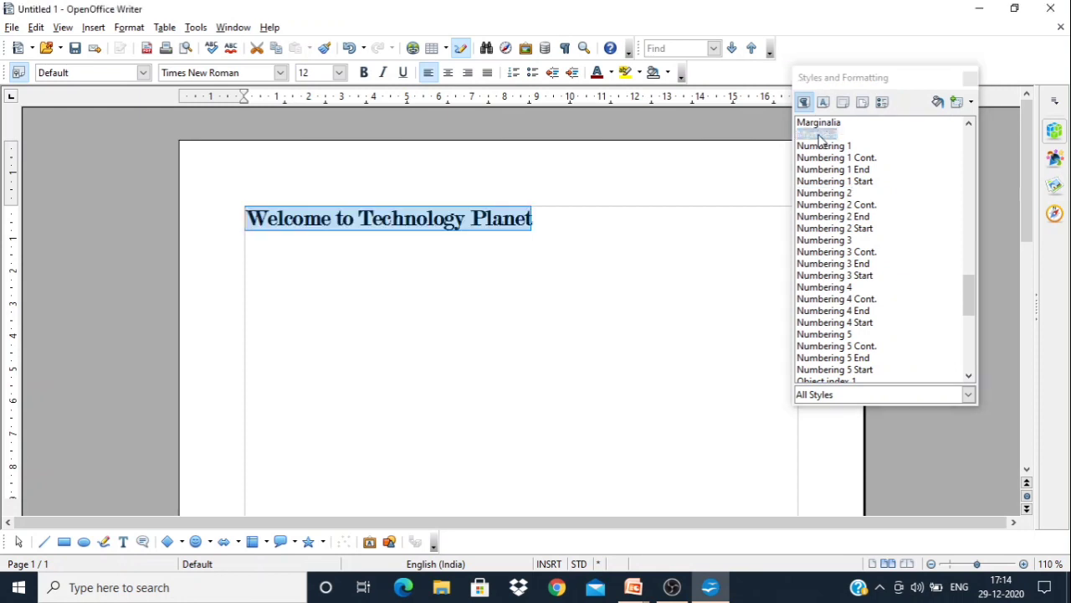
pyautogui.click(637, 236)
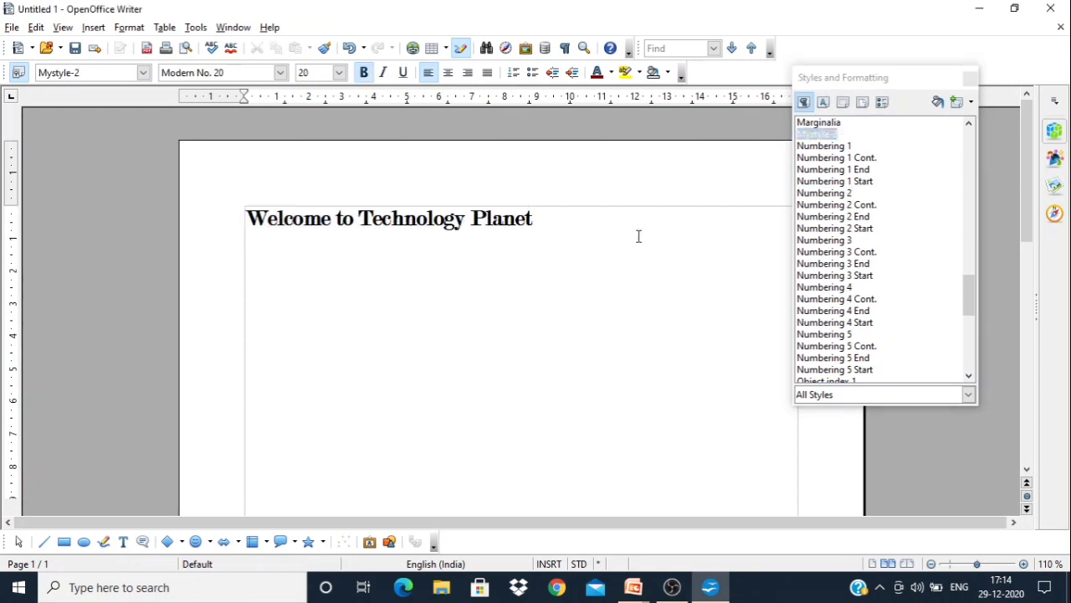